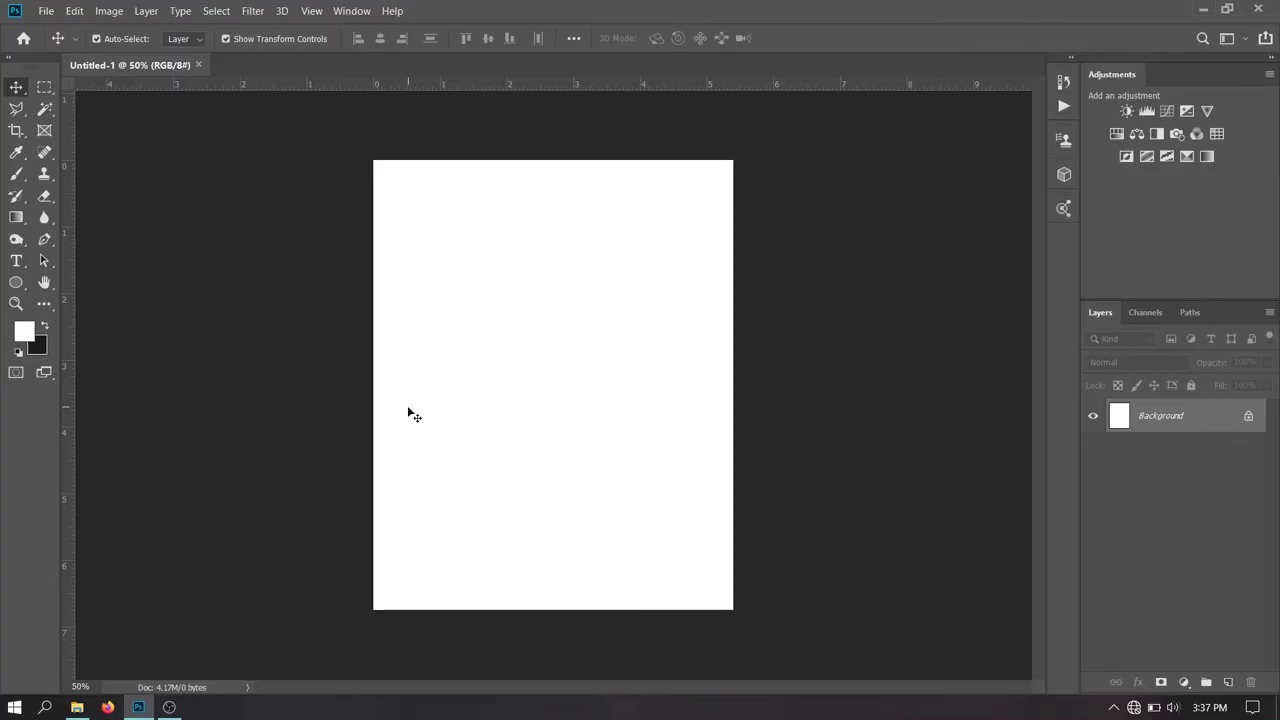
# Confirm the canvas size is 1080 × 1350 px
pyautogui.click(109, 11)
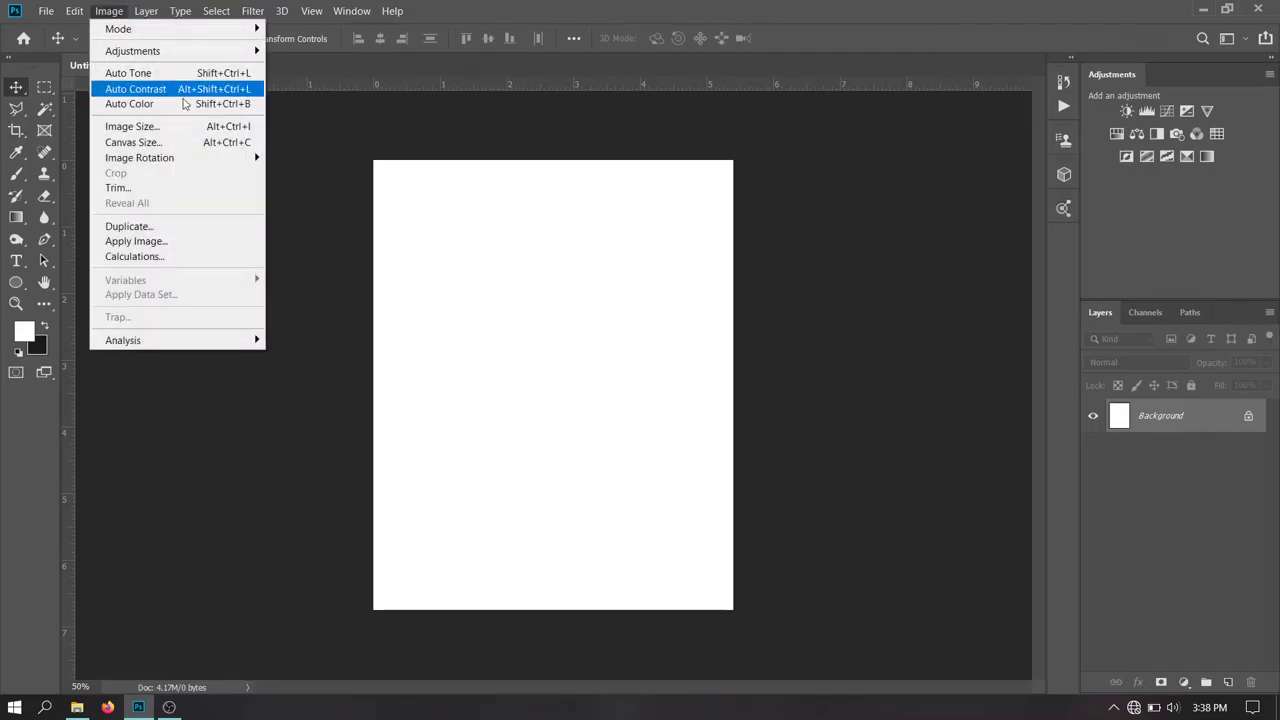
pyautogui.click(199, 131)
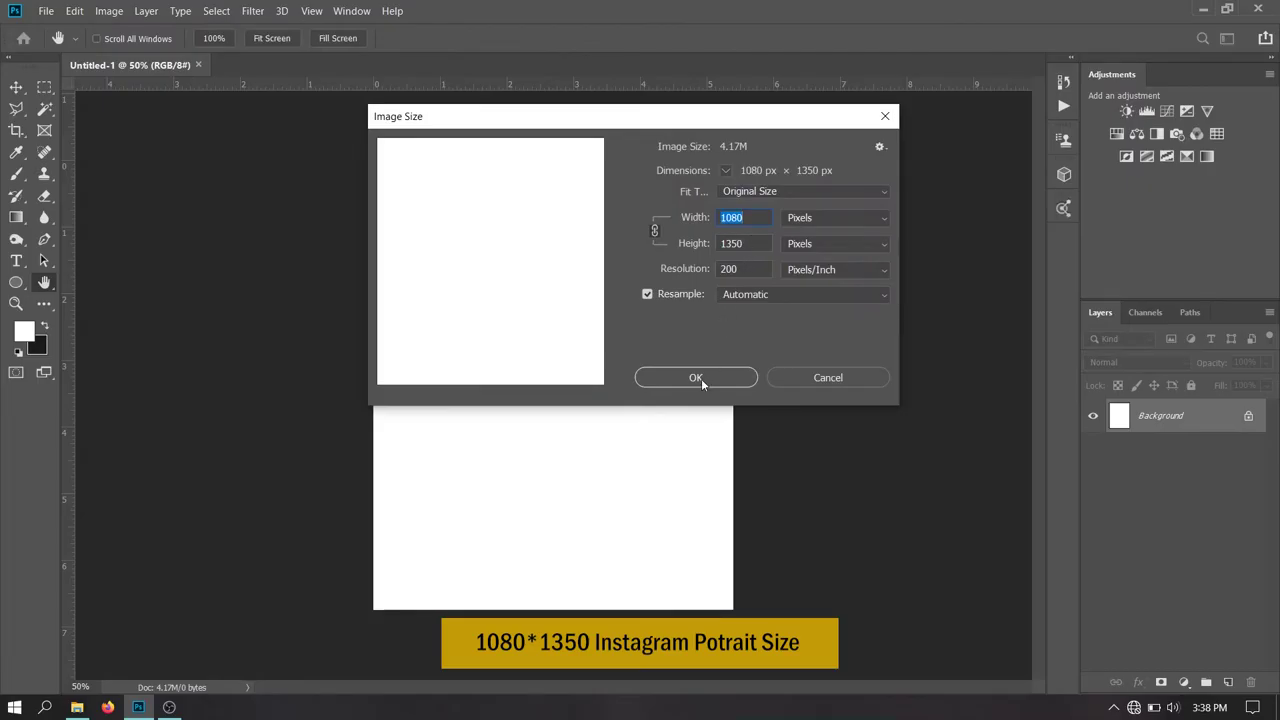
pyautogui.click(726, 385)
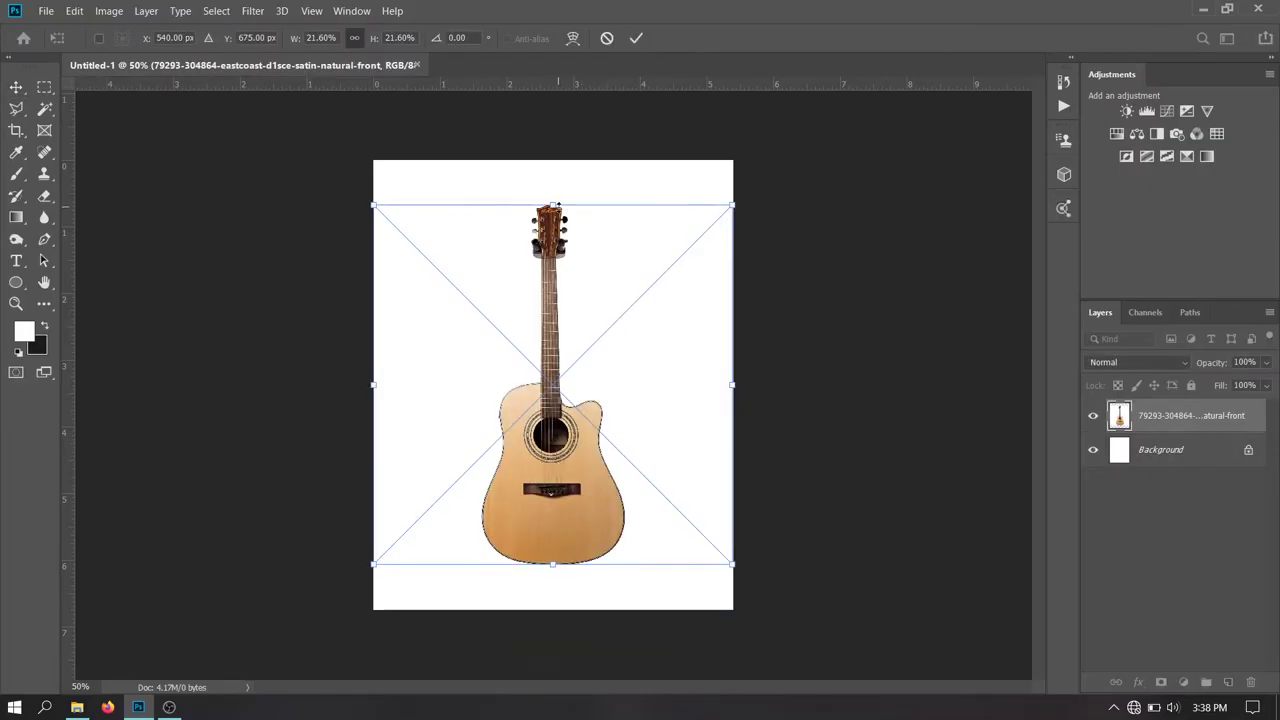
# Enlarge the guitar photo to about 32.6%, shift it lower, and commit the transform
pyautogui.moveTo(555, 205); pyautogui.dragTo(553, 160)
pyautogui.moveTo(551, 224); pyautogui.dragTo(552, 252)
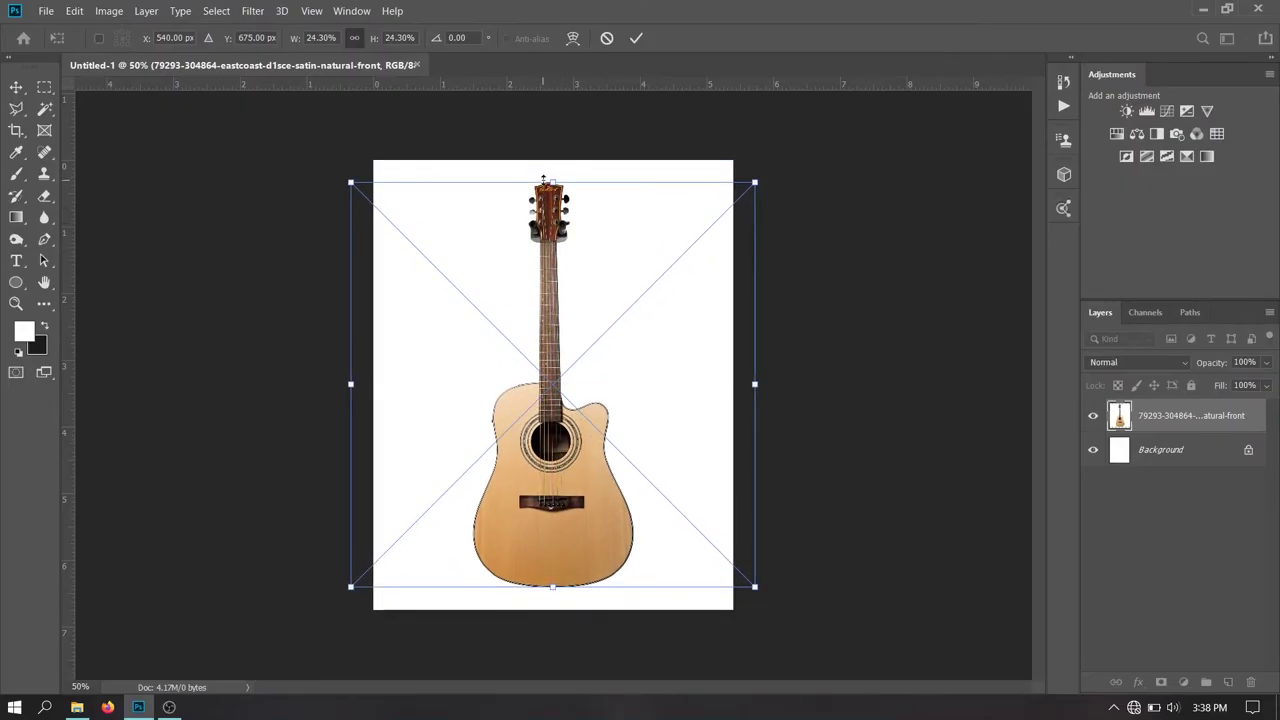
pyautogui.moveTo(552, 182); pyautogui.dragTo(553, 70)
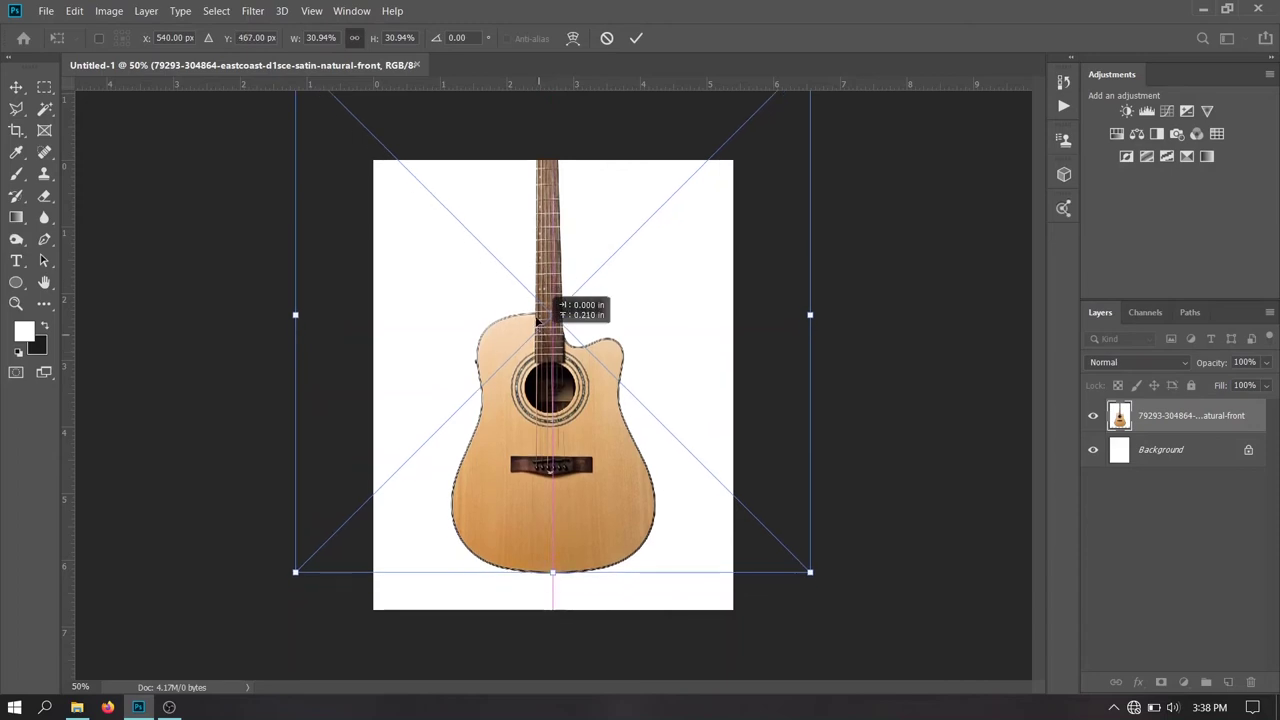
pyautogui.moveTo(546, 287); pyautogui.dragTo(546, 230)
pyautogui.moveTo(809, 271); pyautogui.dragTo(838, 271)
pyautogui.moveTo(595, 400); pyautogui.dragTo(591, 400)
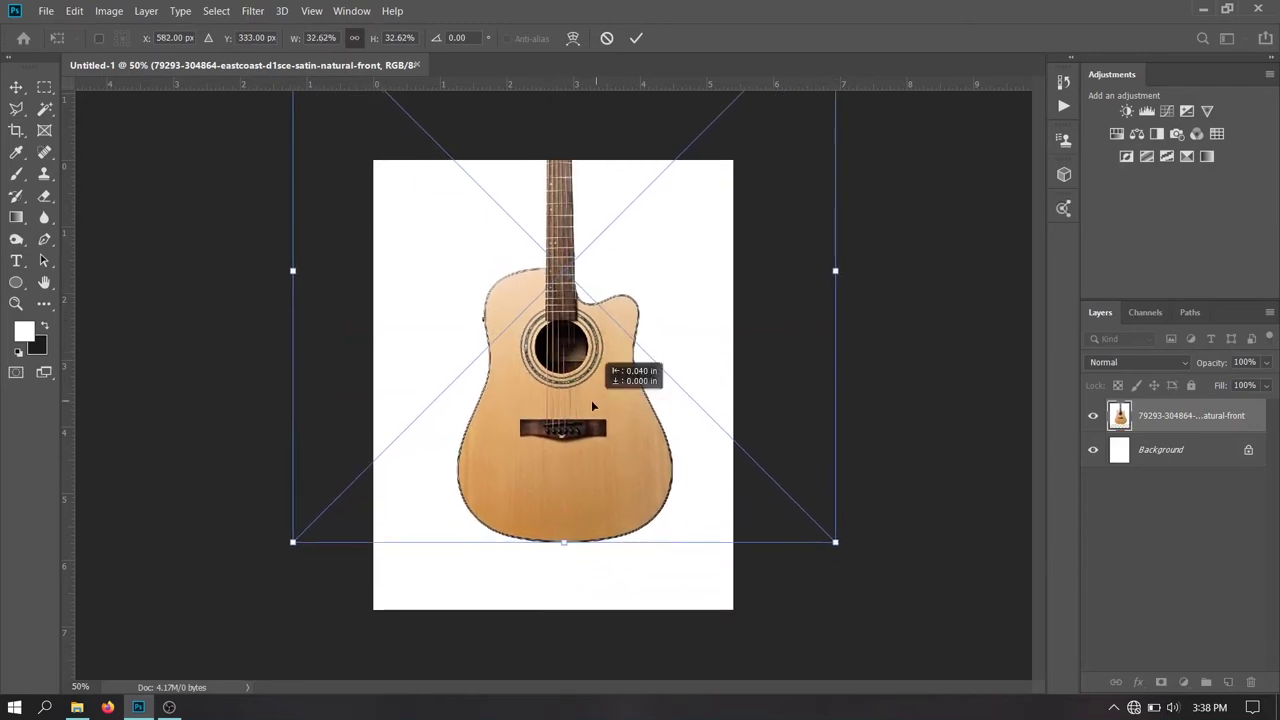
pyautogui.press('Return')
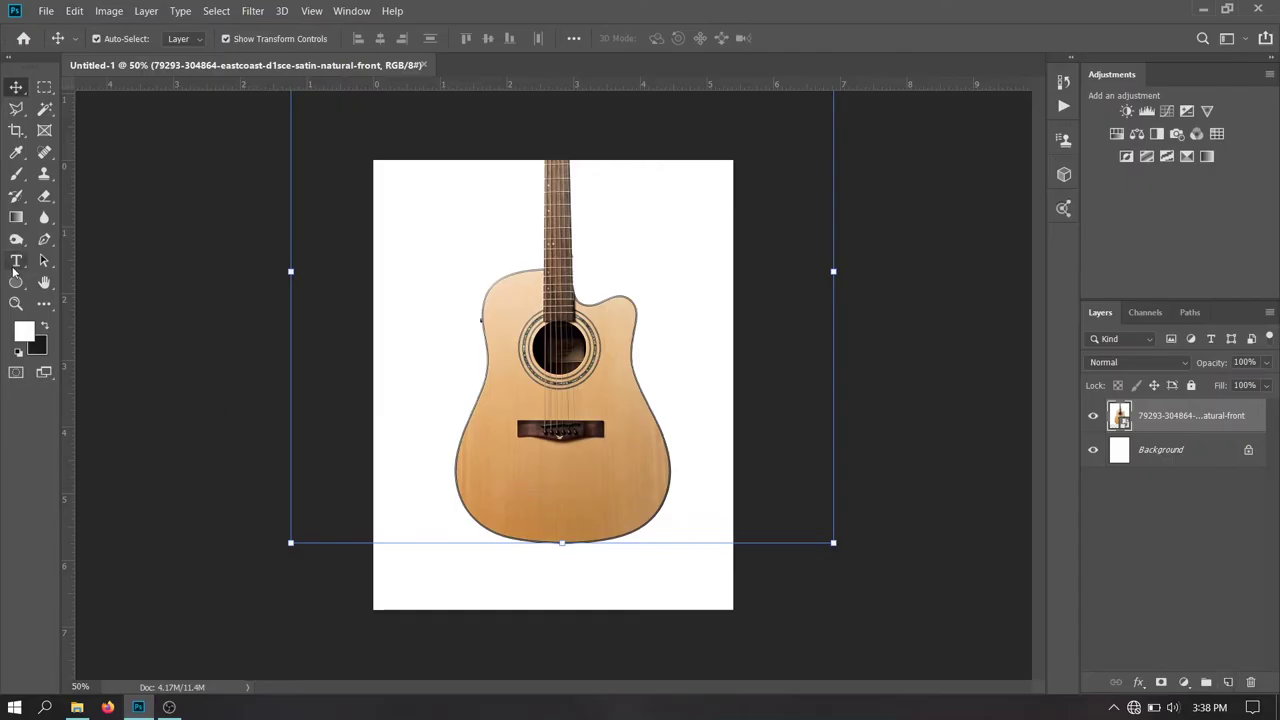
pyautogui.click(15, 264)
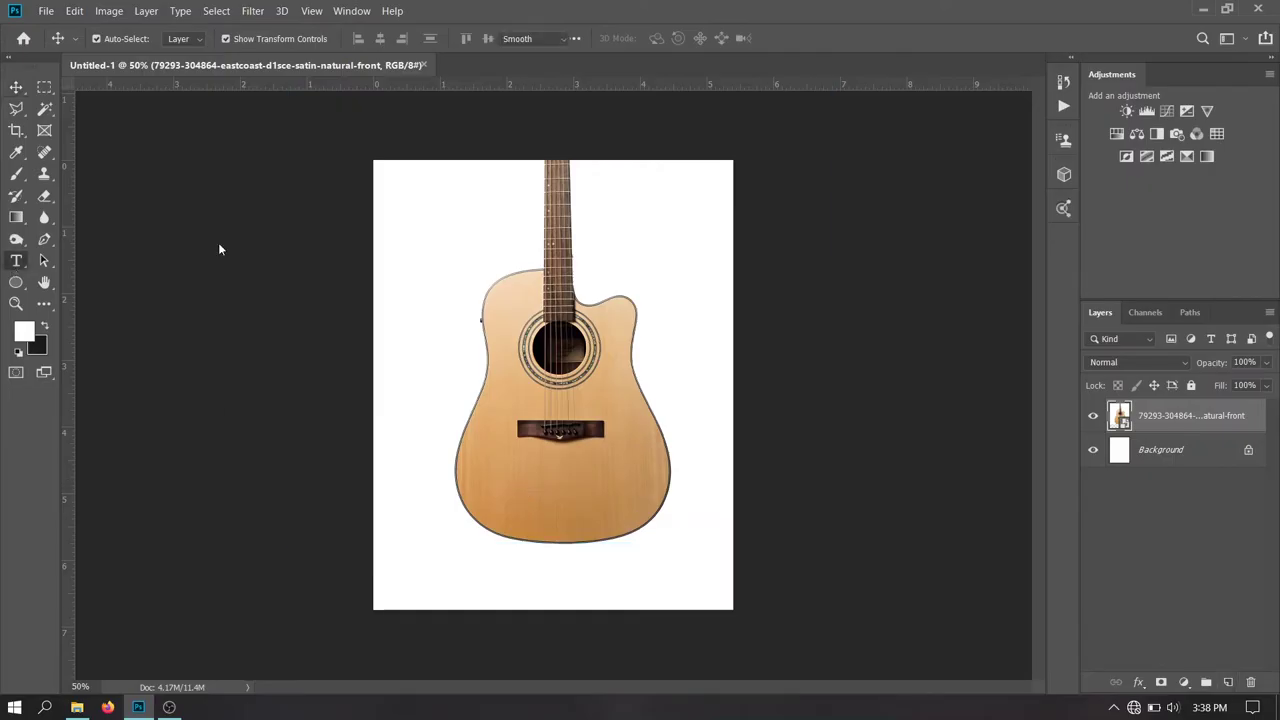
# Type WHERE and set it in Franklin Gothic Demi Cond at 53 pt
pyautogui.click(504, 315)
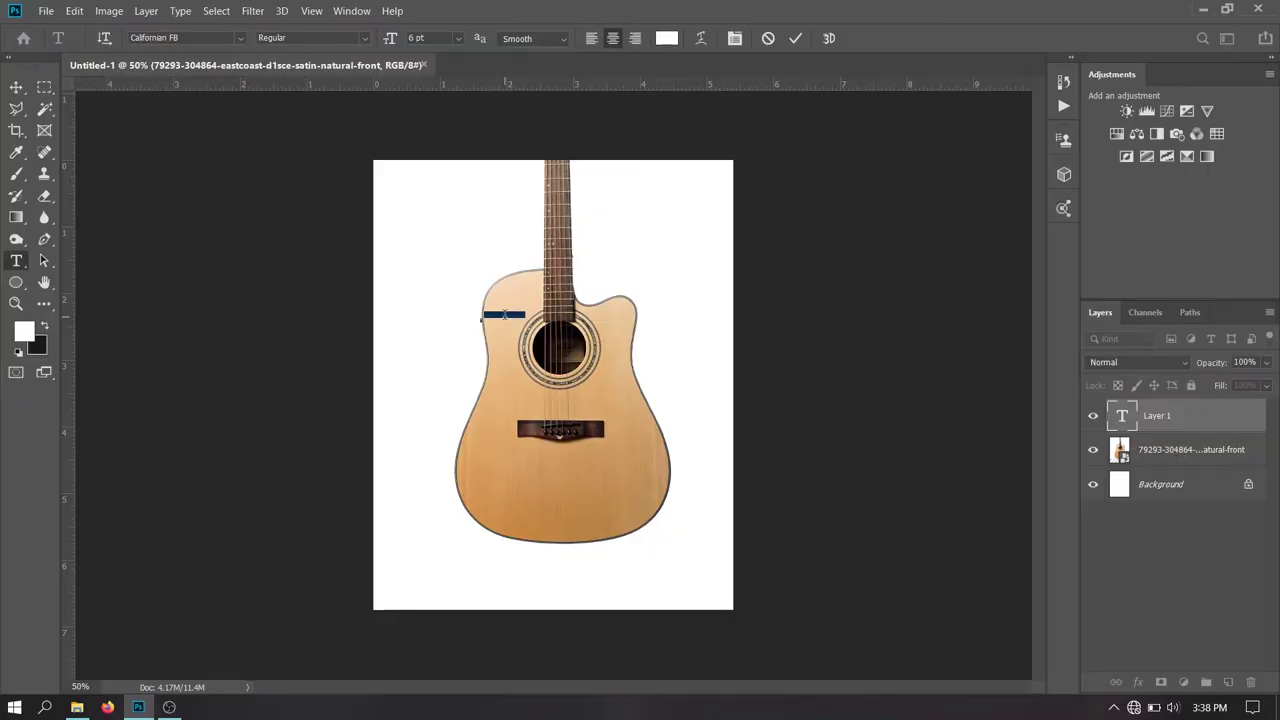
pyautogui.hotkey('ctrl', 't')
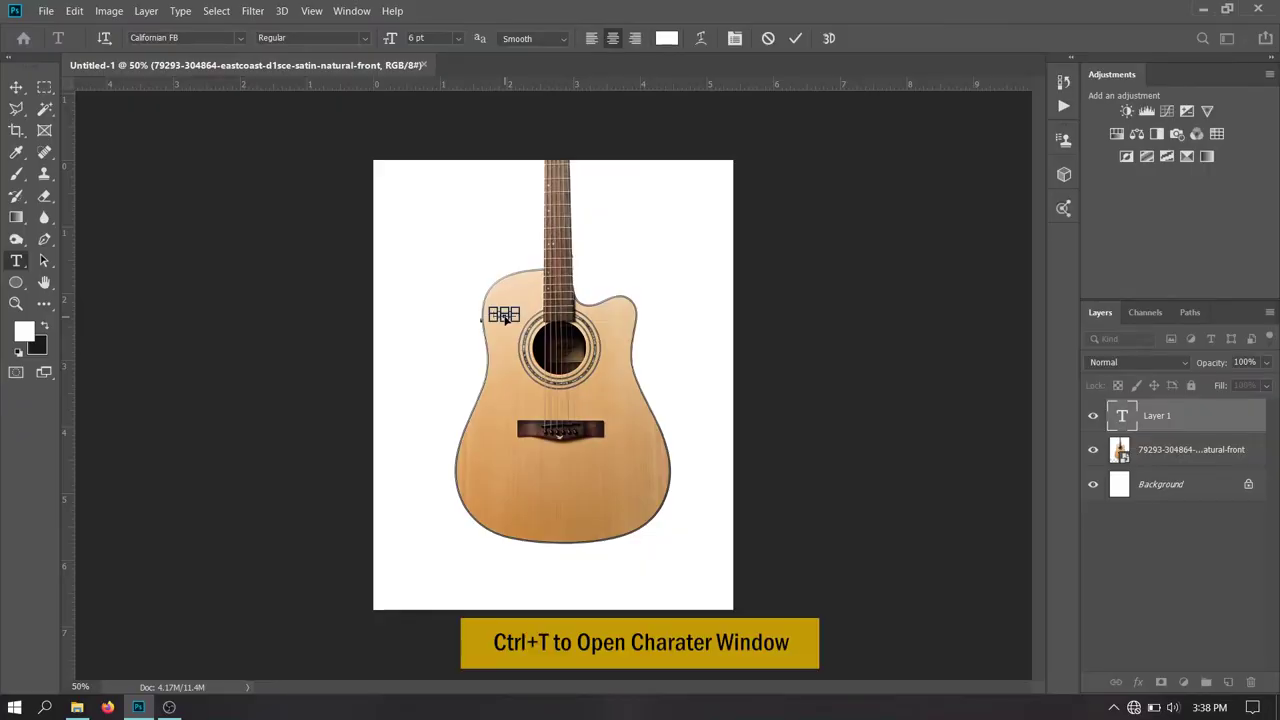
pyautogui.hotkey('ctrl', 't')
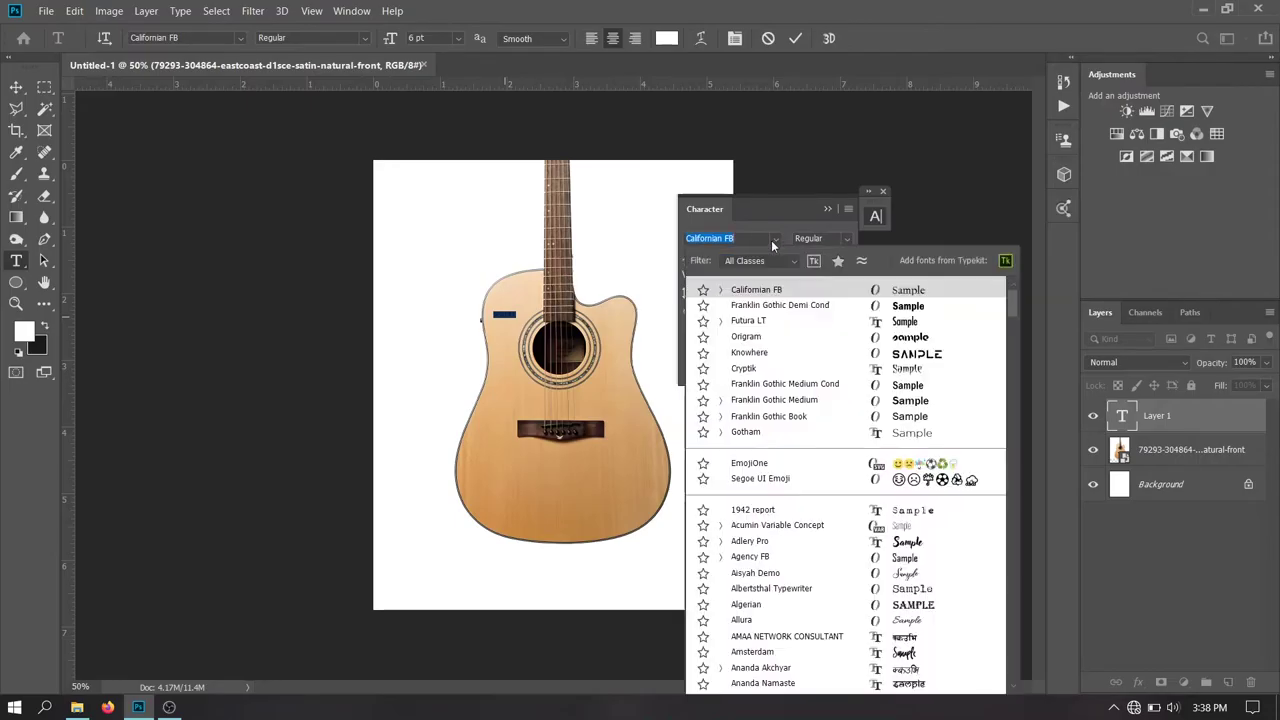
pyautogui.click(773, 240)
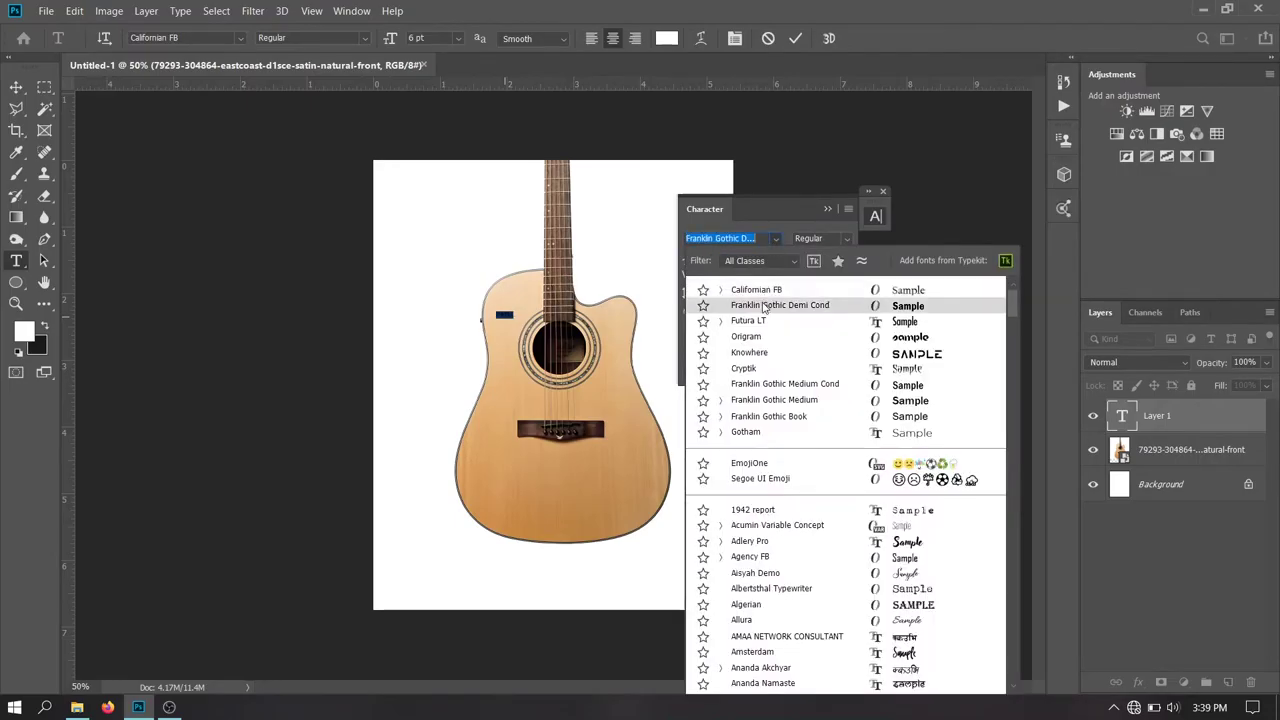
pyautogui.click(763, 306)
pyautogui.press('Return')
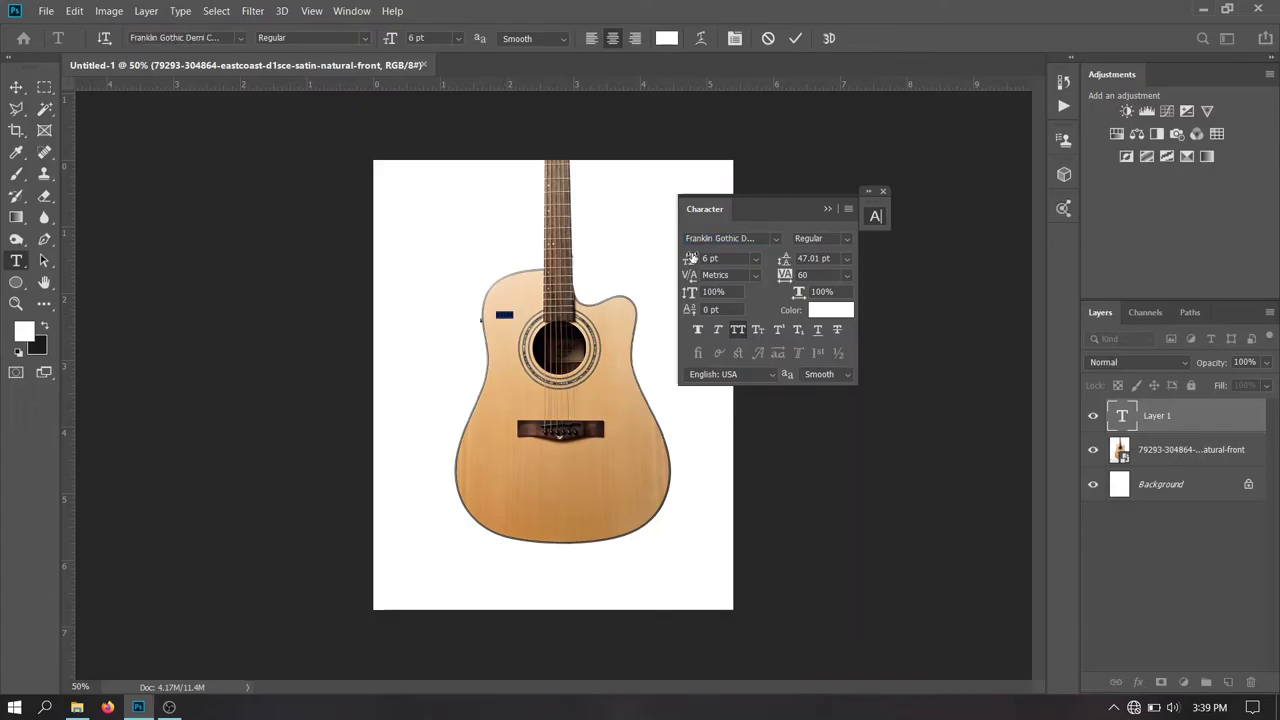
pyautogui.moveTo(703, 262); pyautogui.dragTo(733, 272)
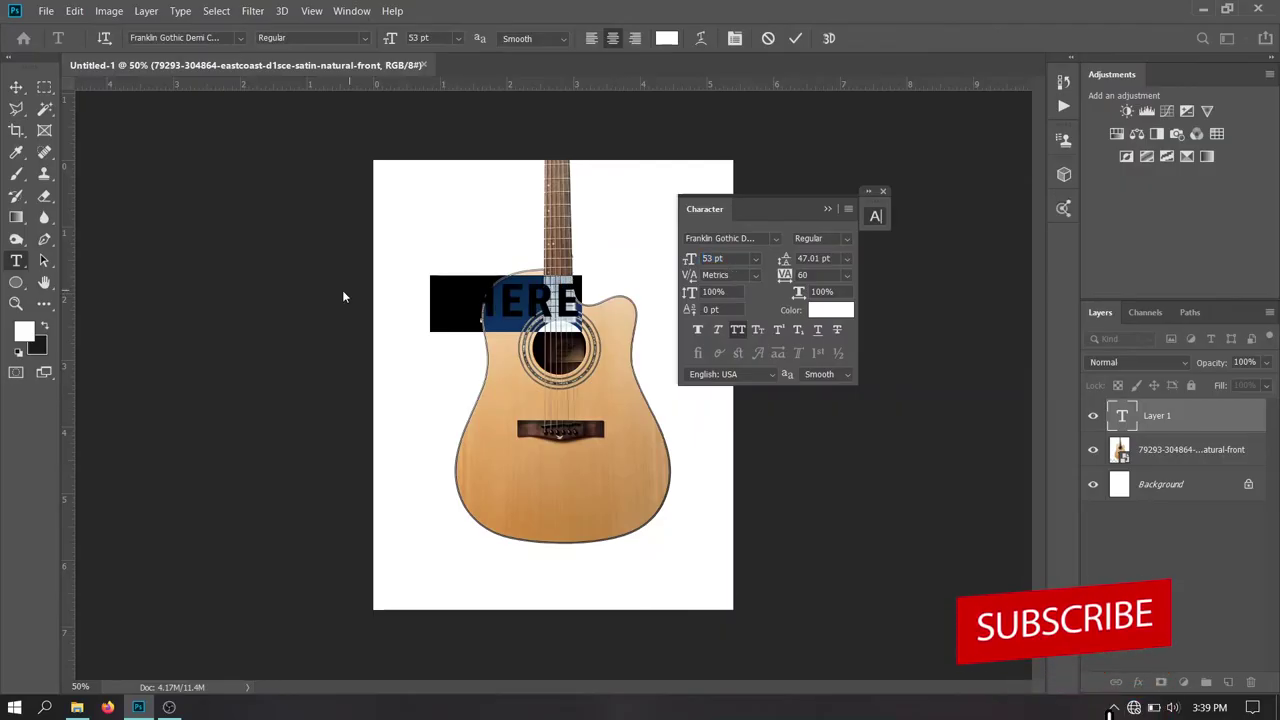
# Place WHERE across the guitar's upper body and colour it black
pyautogui.click(500, 316)
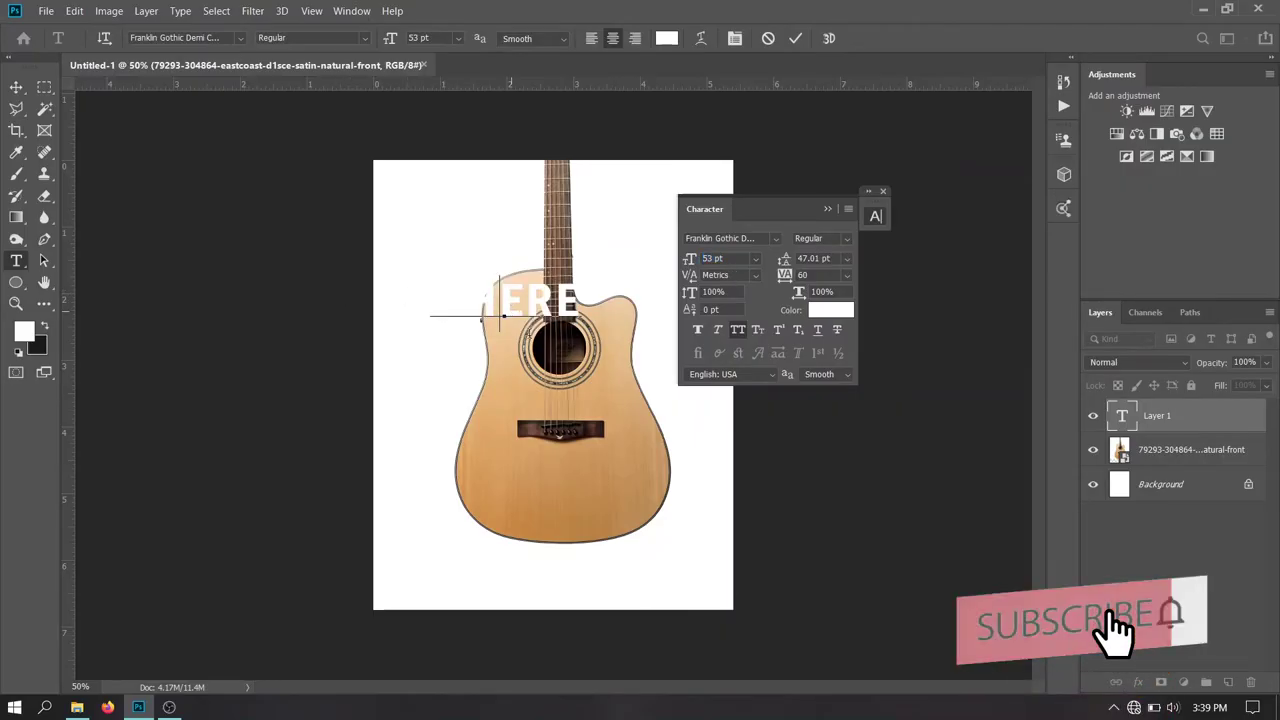
pyautogui.moveTo(540, 345); pyautogui.dragTo(570, 357)
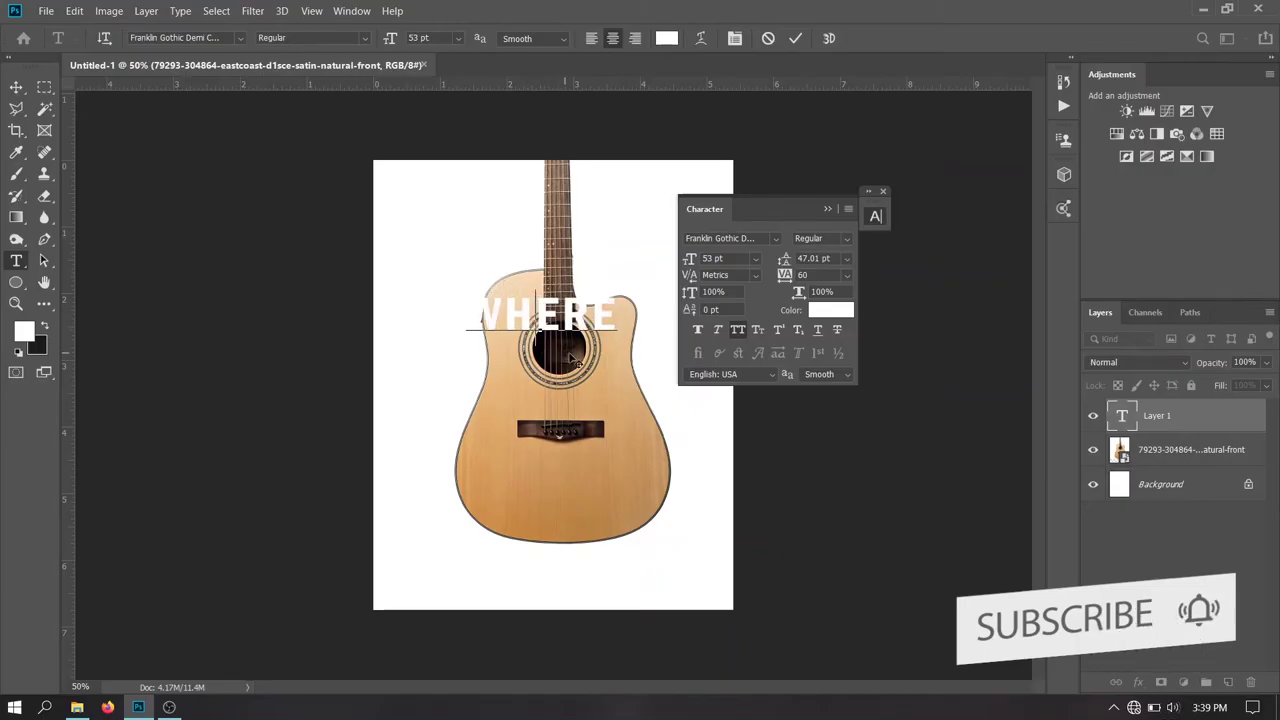
pyautogui.hotkey('ctrl', 'a')
pyautogui.click(830, 310)
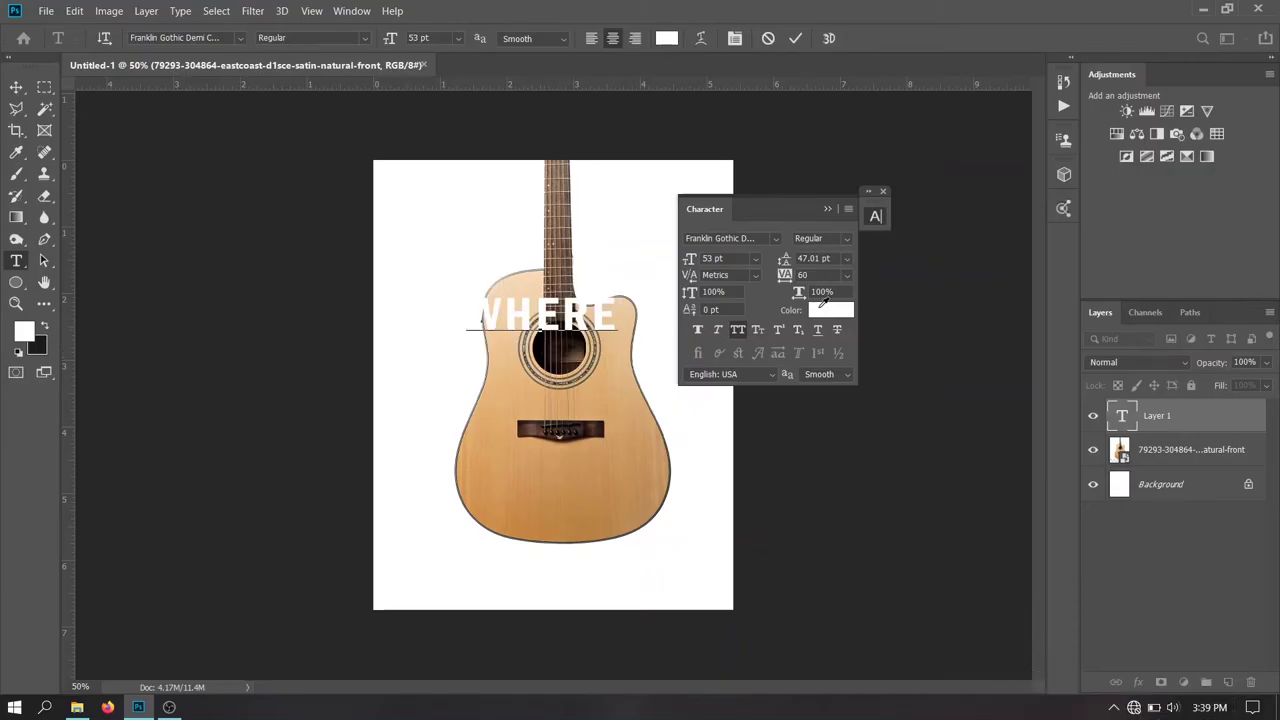
pyautogui.moveTo(855, 420); pyautogui.dragTo(826, 455)
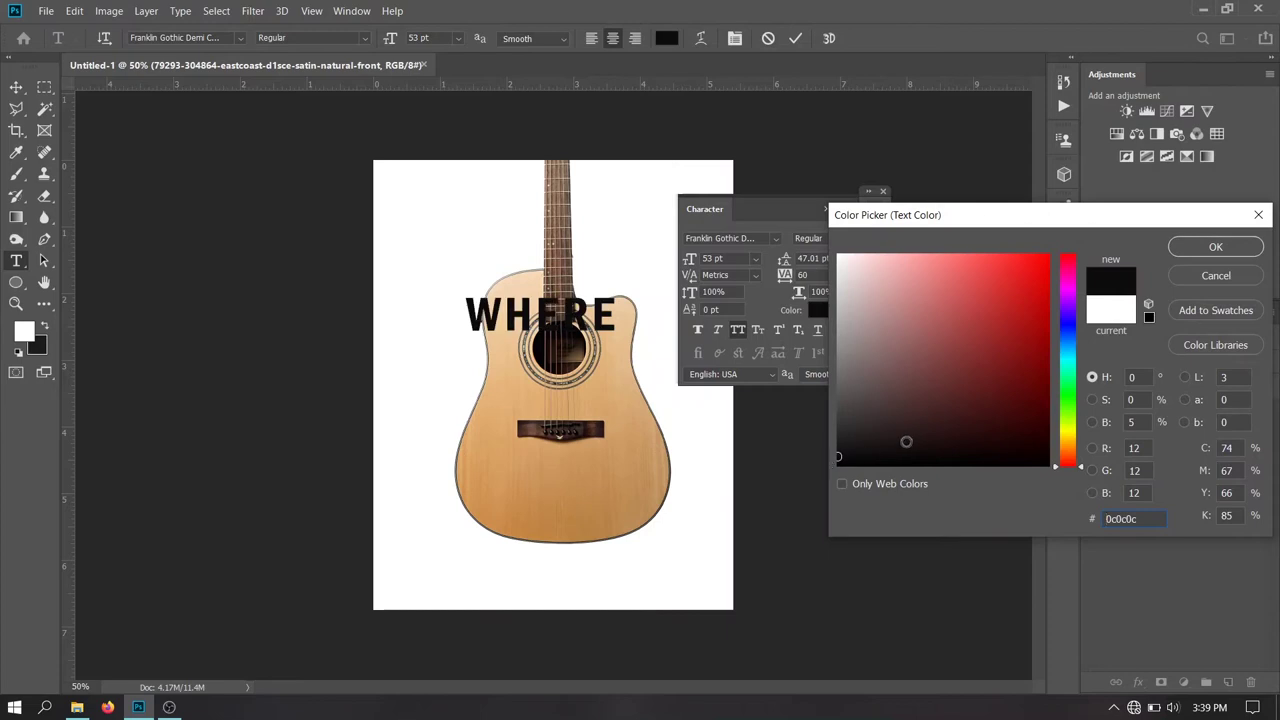
pyautogui.click(1215, 247)
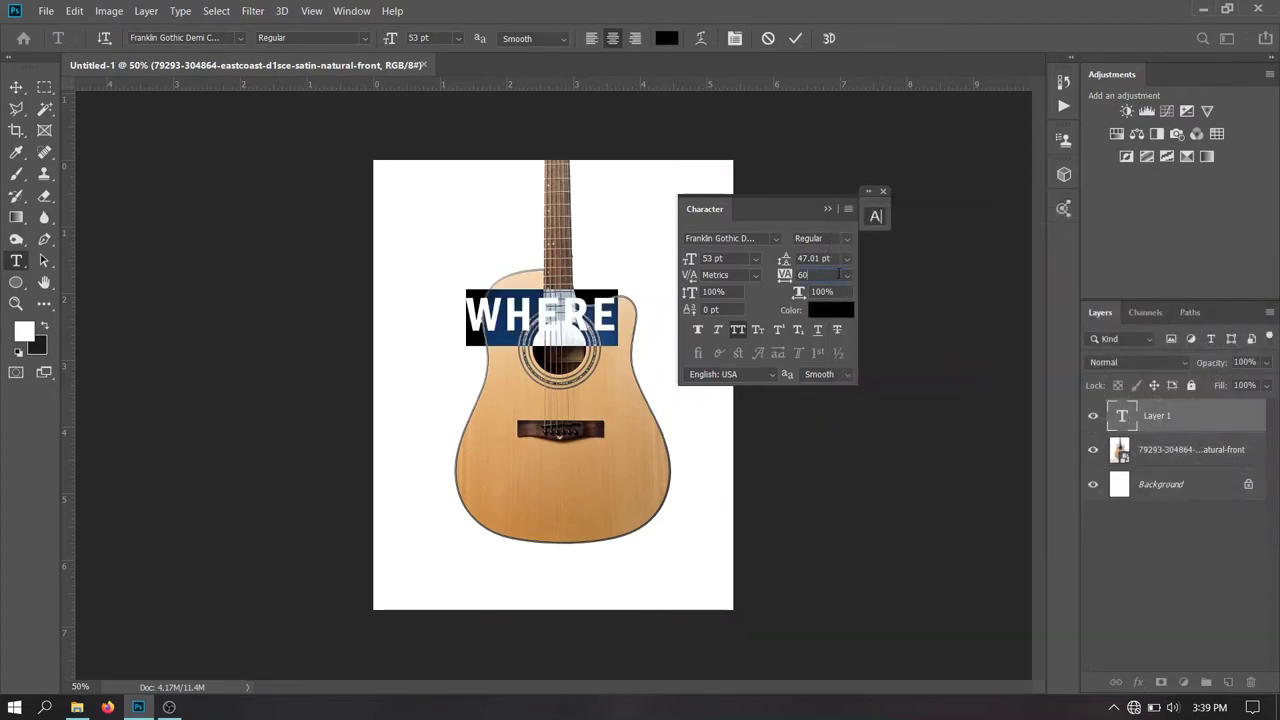
# Set WHERE's tracking to 0 and nudge it slightly right
pyautogui.click(840, 275)
pyautogui.write('0')
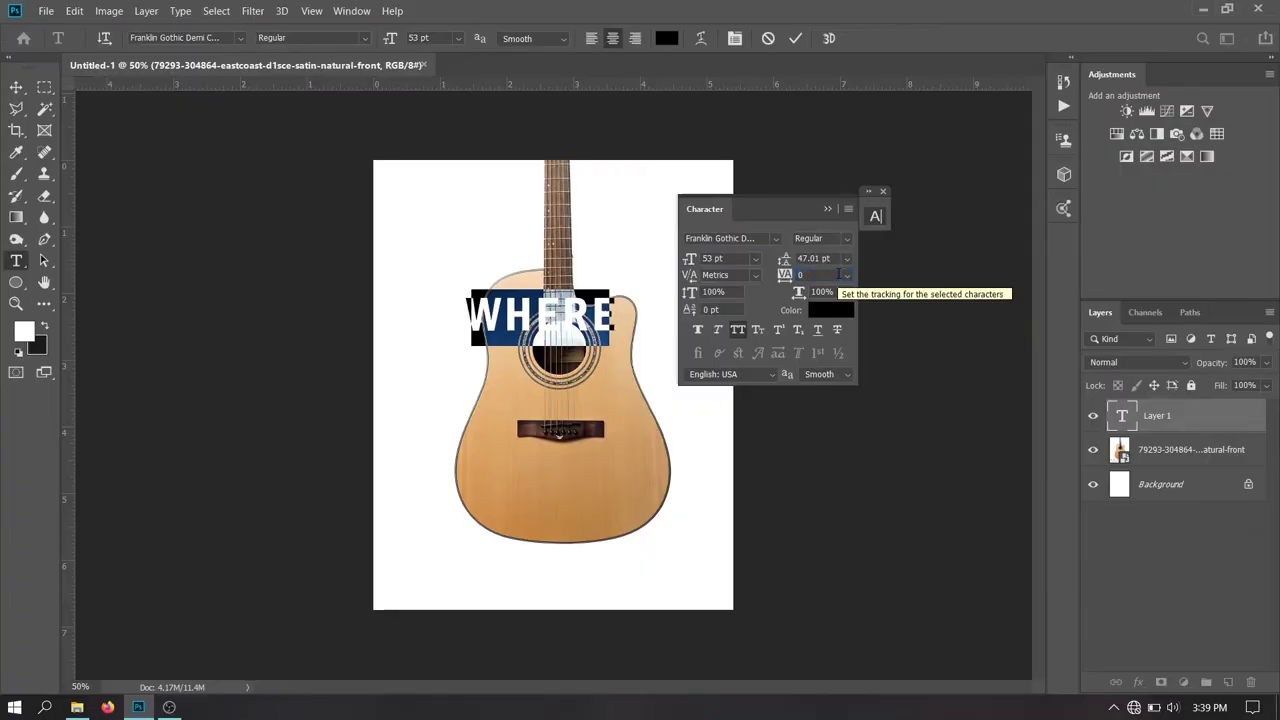
pyautogui.press('Return')
pyautogui.click(537, 325)
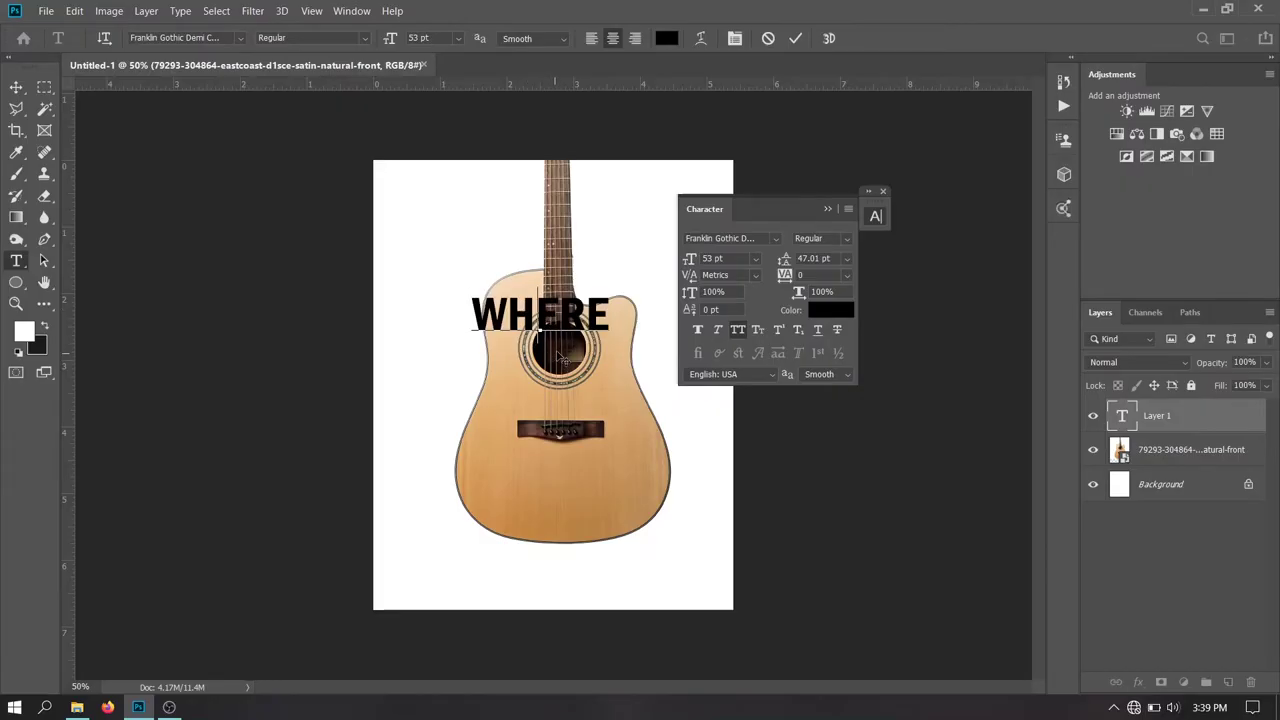
pyautogui.moveTo(539, 327); pyautogui.dragTo(542, 327)
pyautogui.click(16, 88)
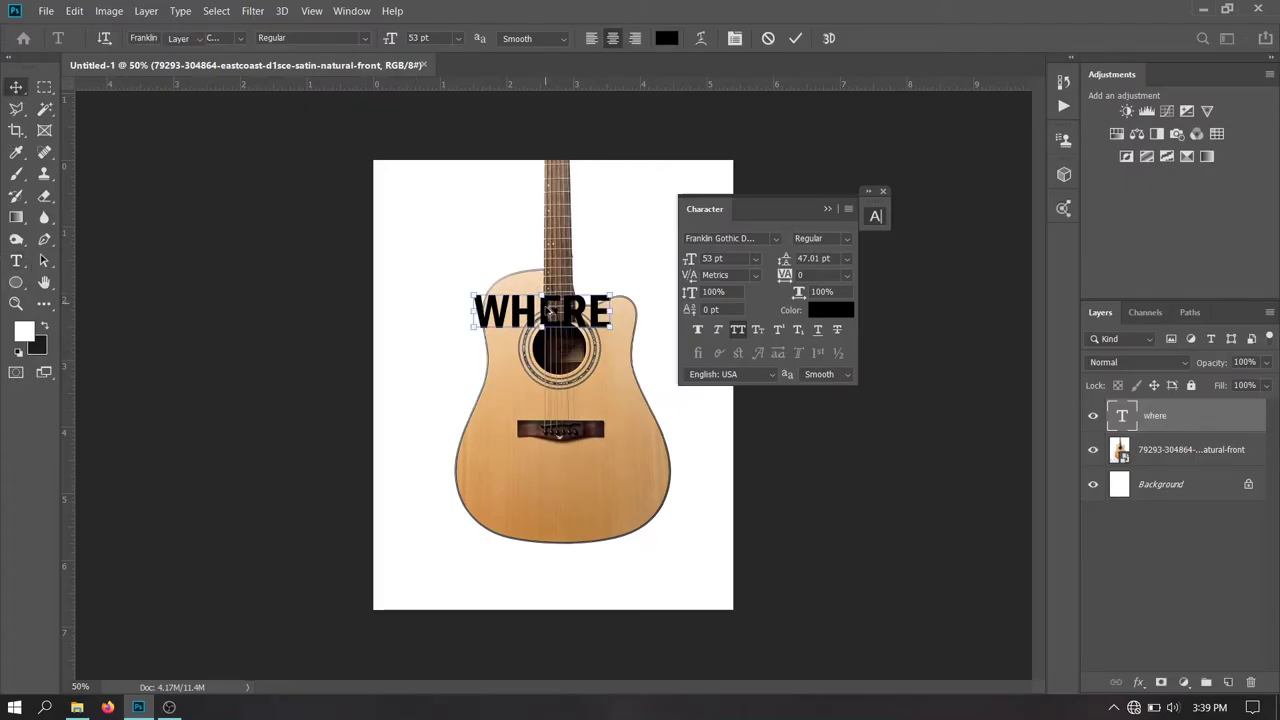
# Duplicate WHERE onto a second line as WORDS and lock the guitar layer
pyautogui.moveTo(547, 312); pyautogui.dragTo(555, 357)
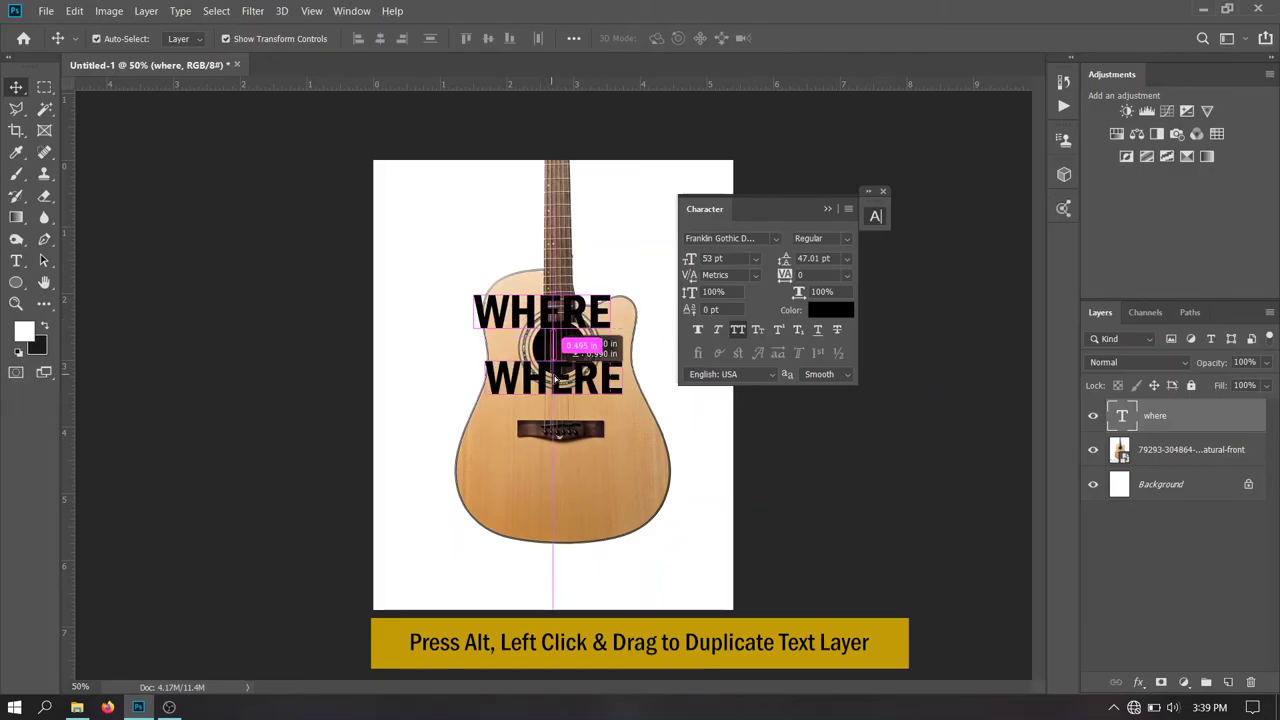
pyautogui.press('t')
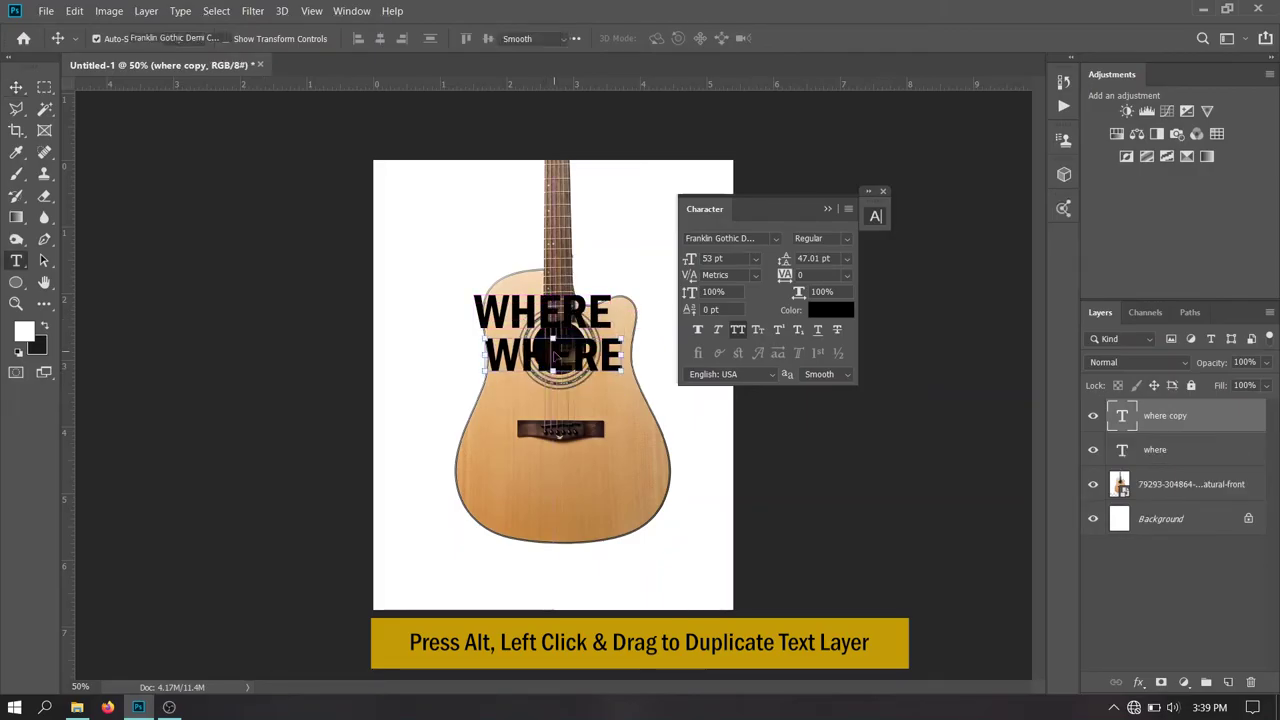
pyautogui.doubleClick(553, 349)
pyautogui.write('words')
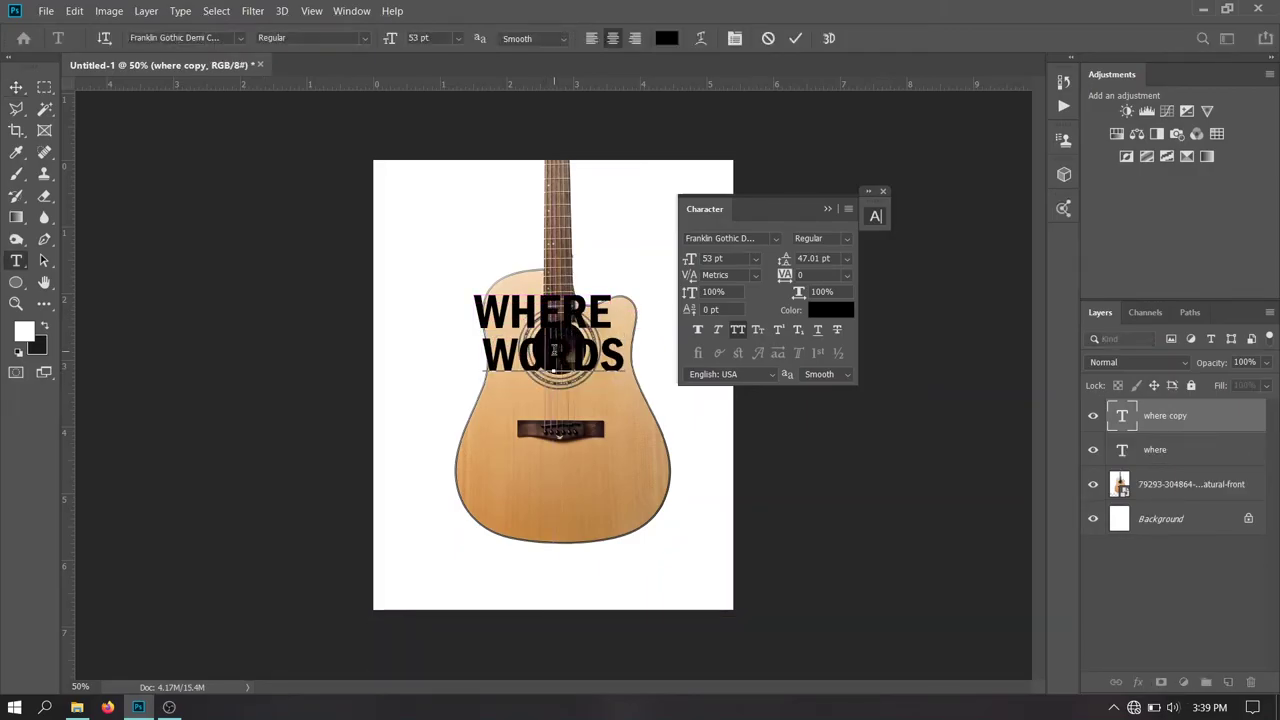
pyautogui.hotkey('ctrl', 'a')
pyautogui.click(801, 39)
pyautogui.press('v')
pyautogui.click(1185, 484)
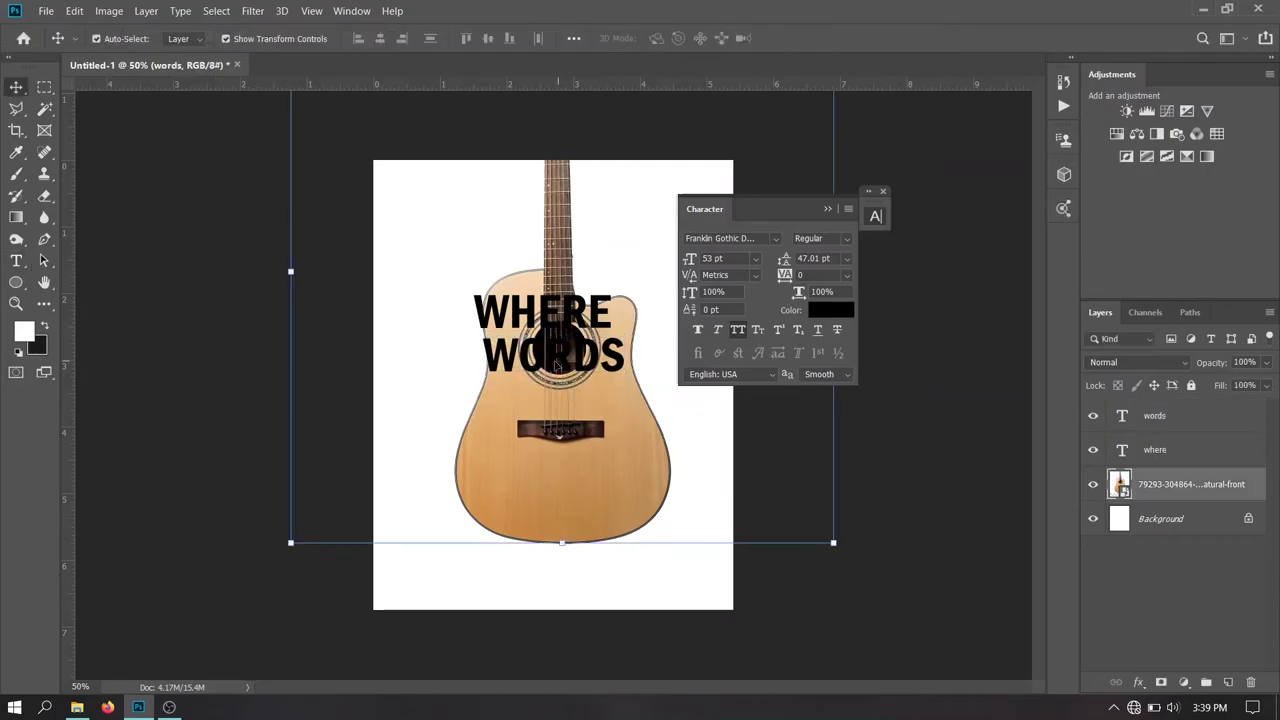
pyautogui.click(1191, 385)
# Add an 87 pt FAILS line under WORDS and duplicate it lower
pyautogui.moveTo(585, 358); pyautogui.dragTo(585, 414)
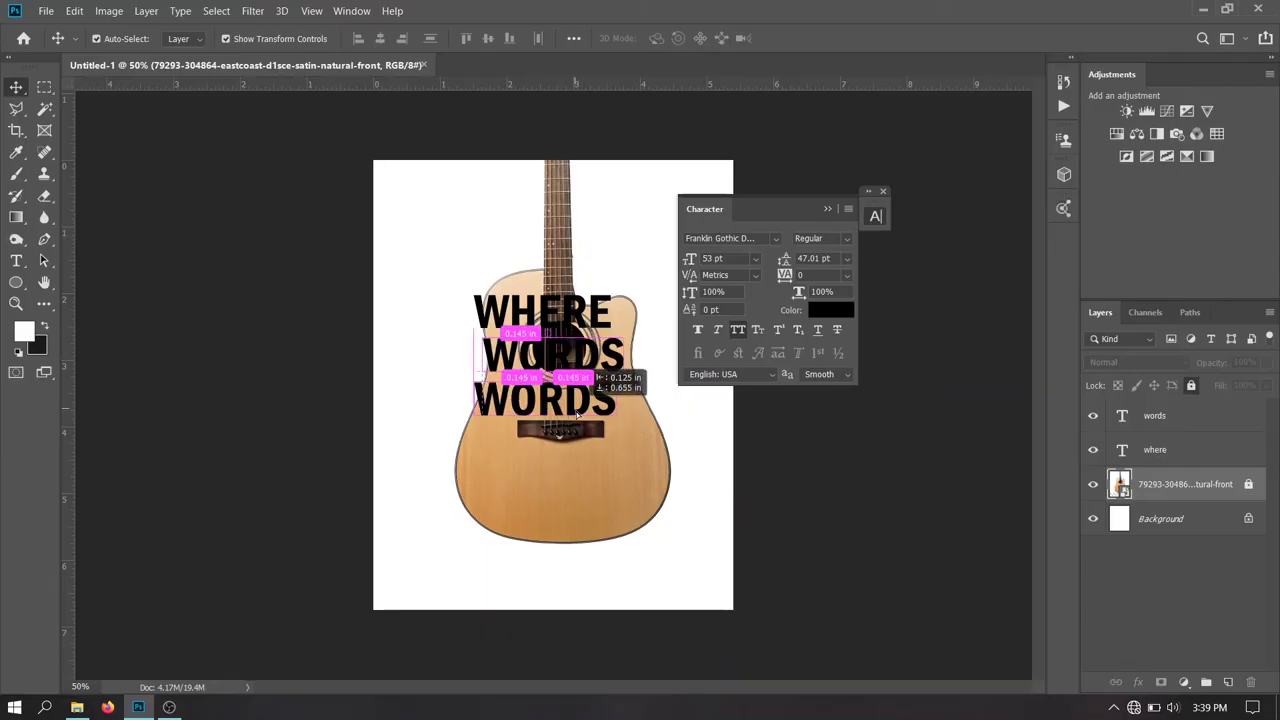
pyautogui.press('t')
pyautogui.doubleClick(577, 412)
pyautogui.write('fails')
pyautogui.hotkey('ctrl', 'a')
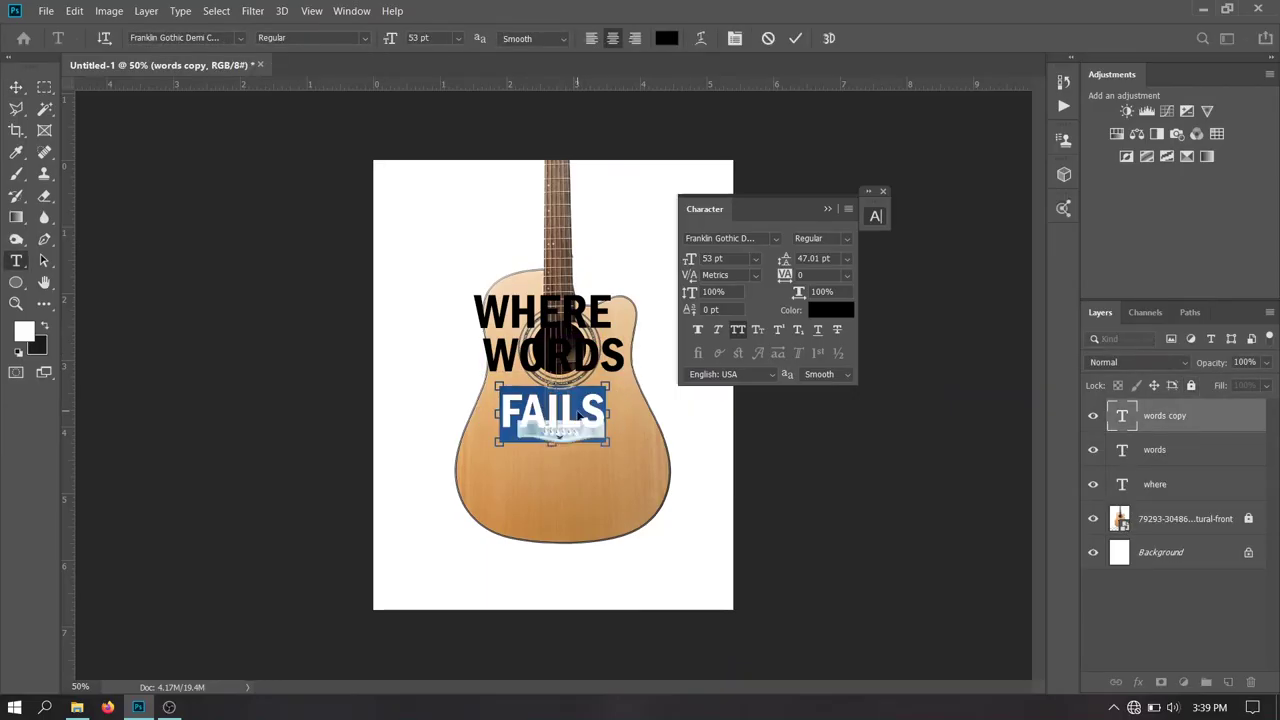
pyautogui.moveTo(690, 259); pyautogui.dragTo(718, 262)
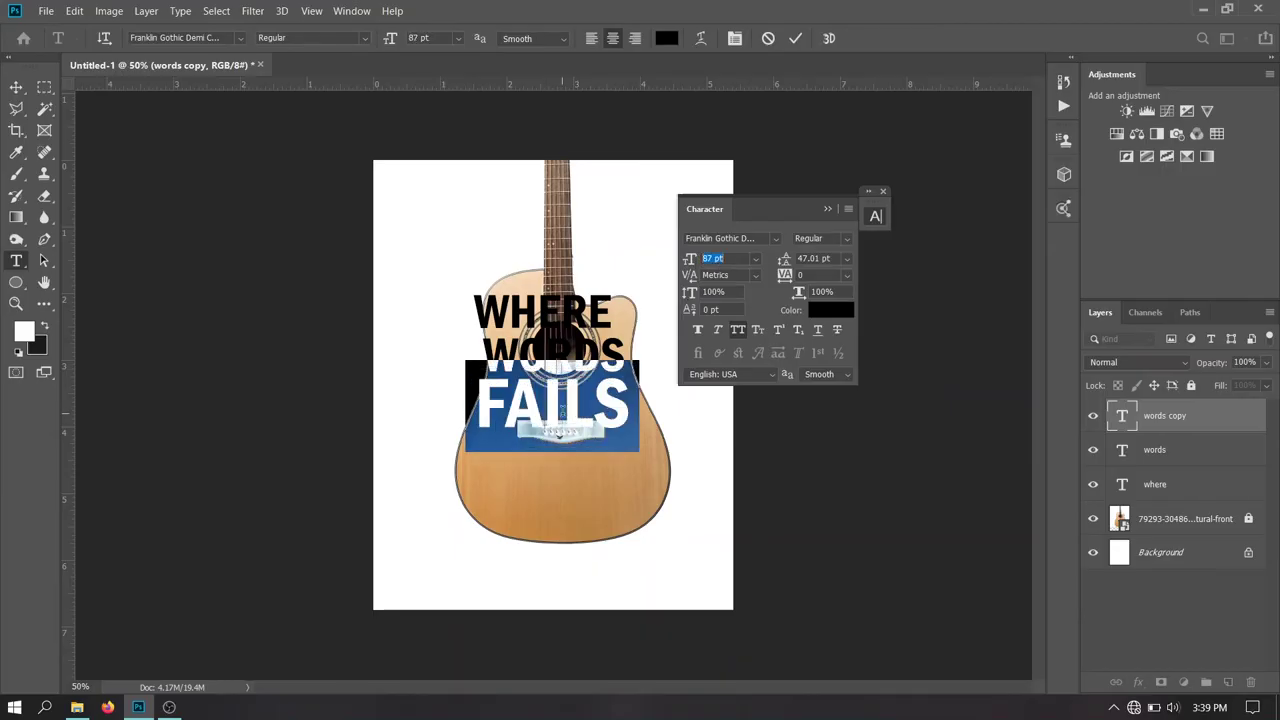
pyautogui.moveTo(580, 385); pyautogui.dragTo(588, 392)
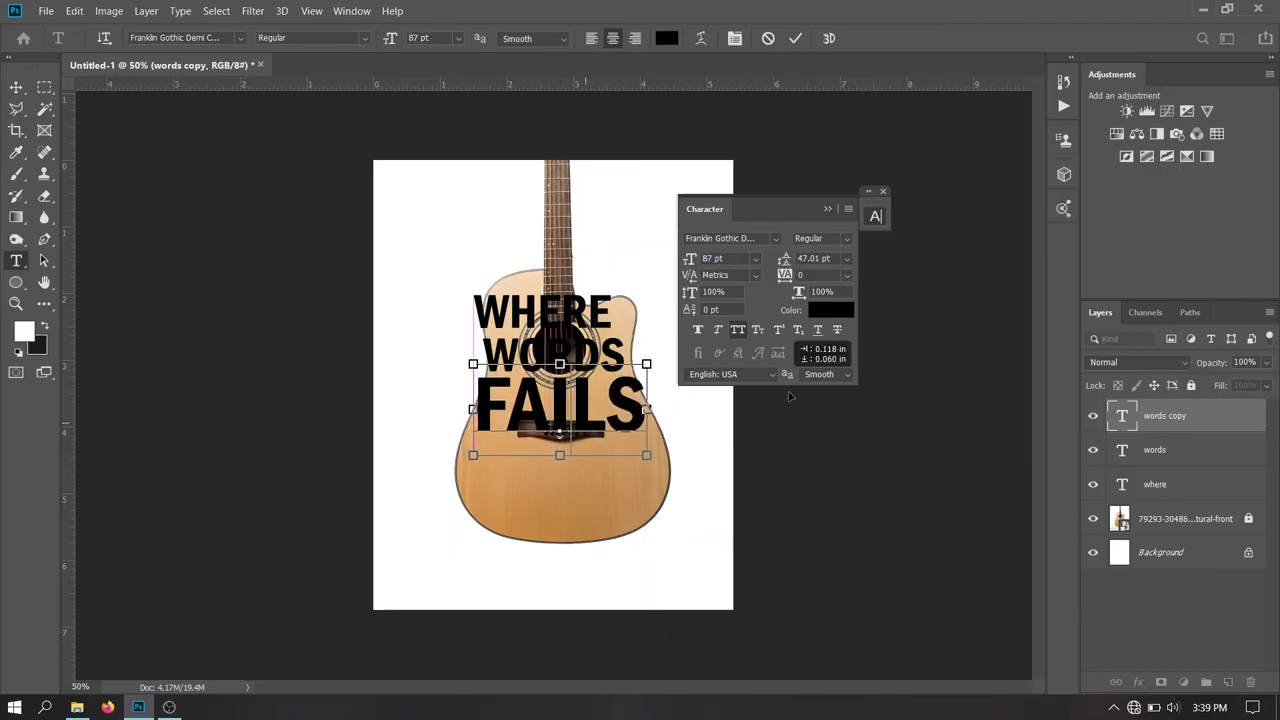
pyautogui.hotkey('ctrl', 'Return')
pyautogui.press('v')
pyautogui.moveTo(580, 413); pyautogui.dragTo(582, 468)
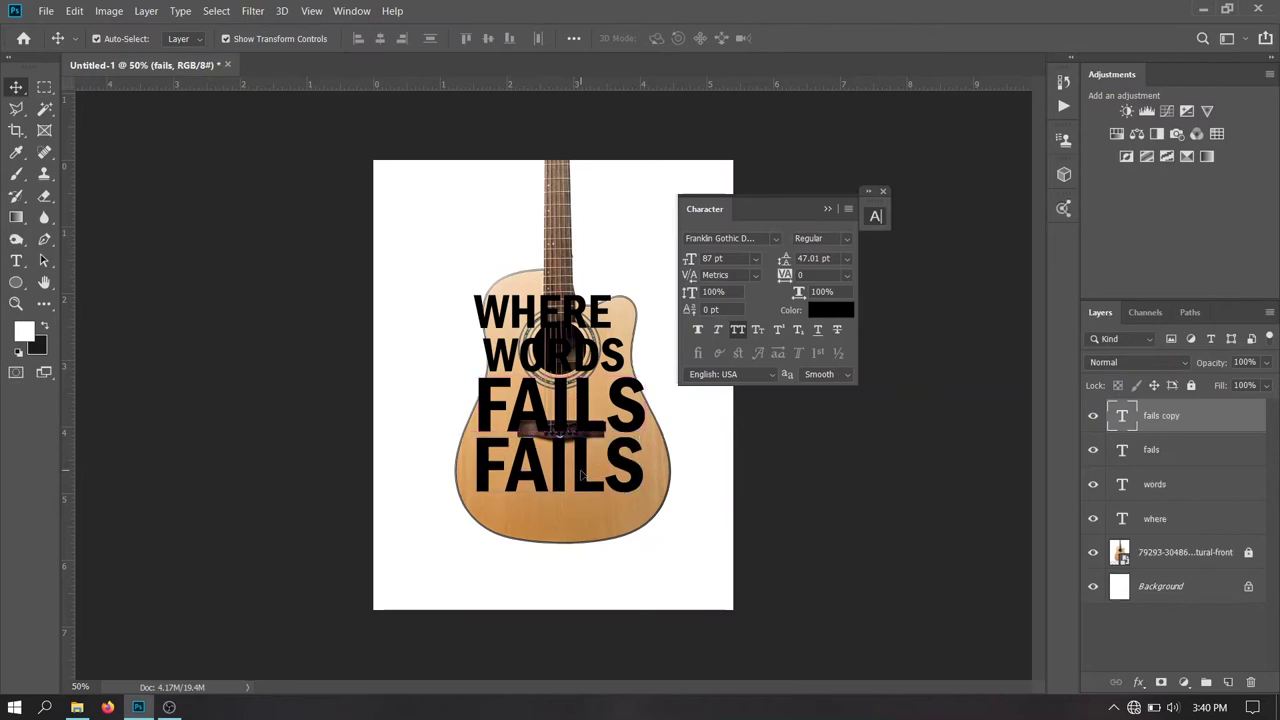
# Retype the copy as MUSIC at 50 pt with 300 tracking, placed under FAILS
pyautogui.doubleClick(582, 466)
pyautogui.write('MUSIC')
pyautogui.hotkey('ctrl', 'a')
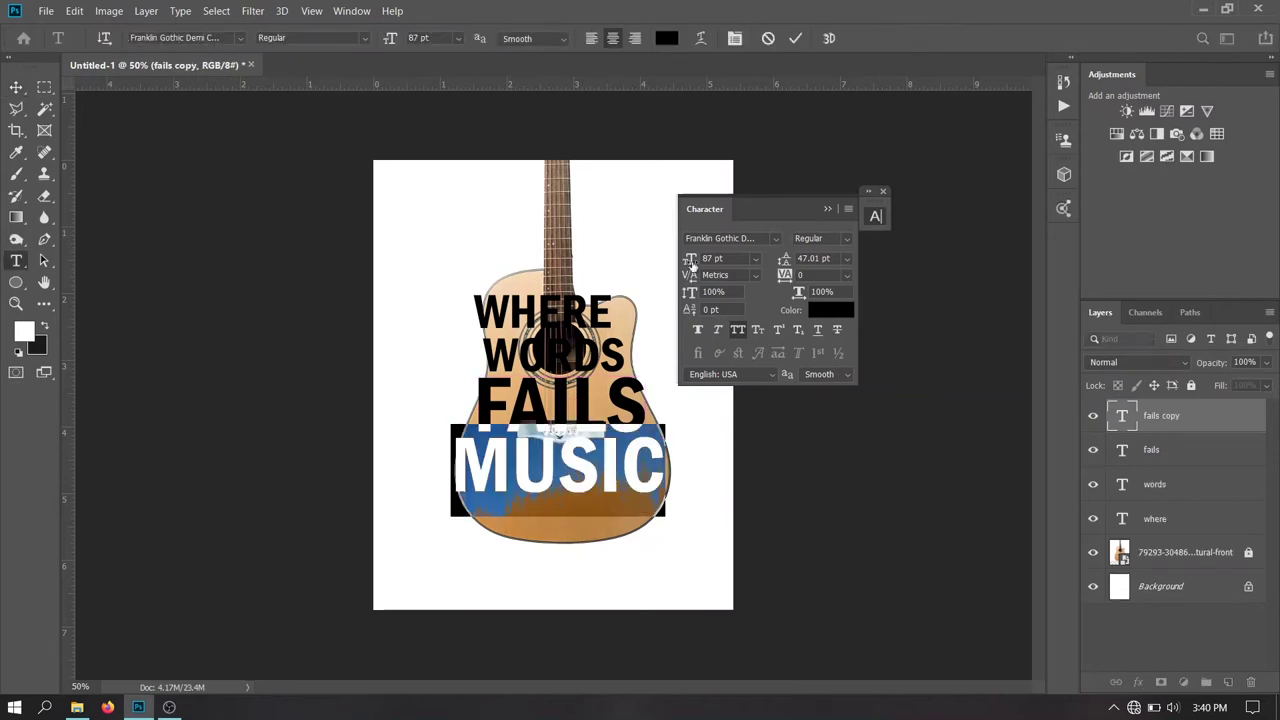
pyautogui.moveTo(692, 260); pyautogui.dragTo(666, 264)
pyautogui.moveTo(785, 277); pyautogui.dragTo(812, 278)
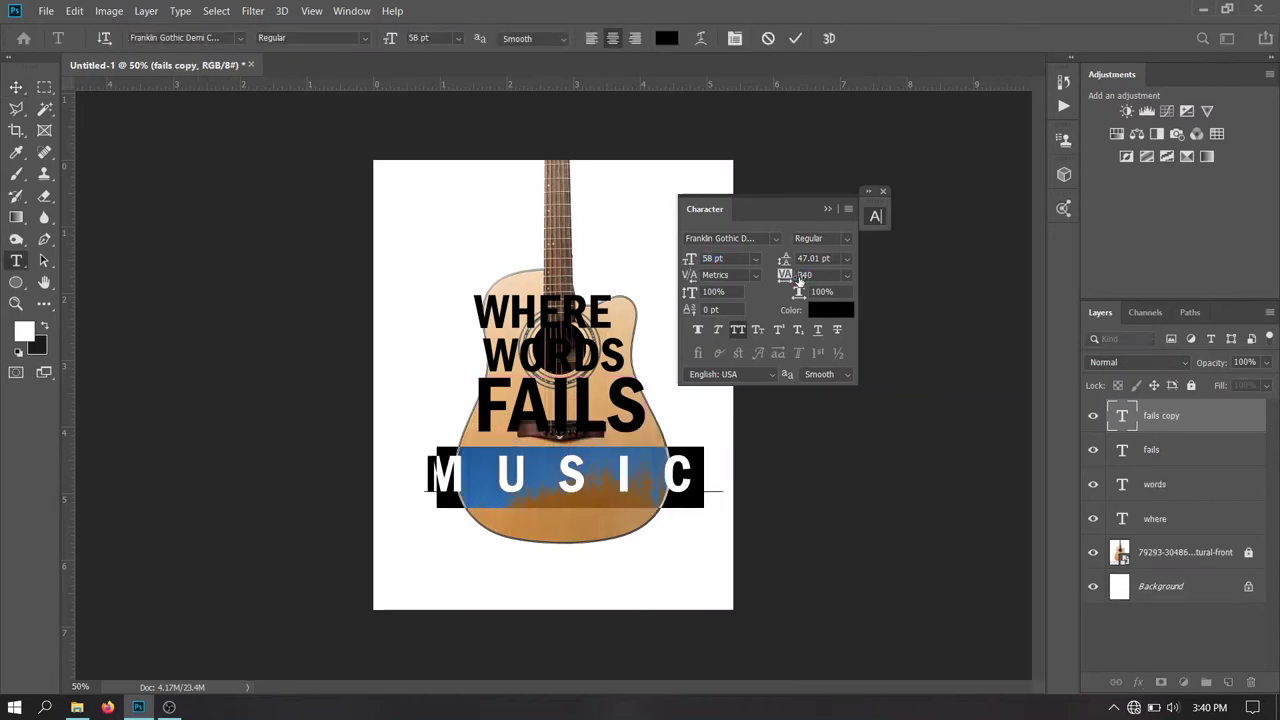
pyautogui.moveTo(694, 260); pyautogui.dragTo(688, 260)
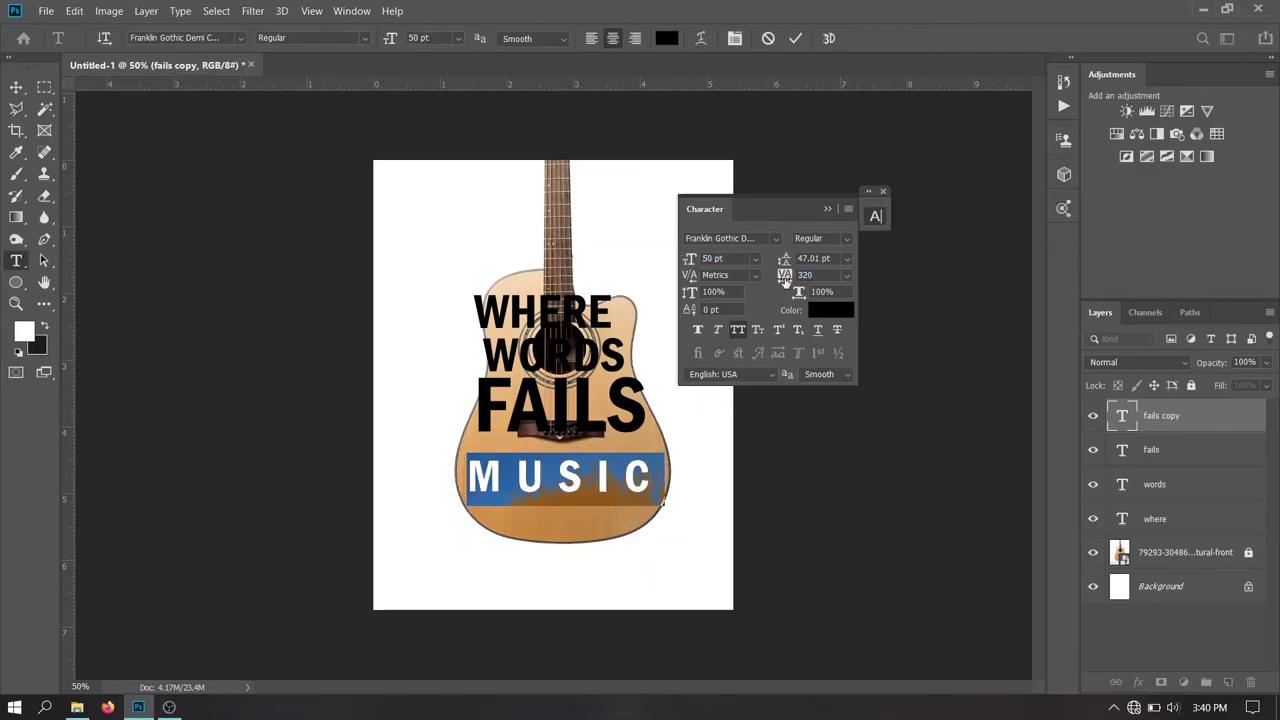
pyautogui.moveTo(785, 278); pyautogui.dragTo(786, 279)
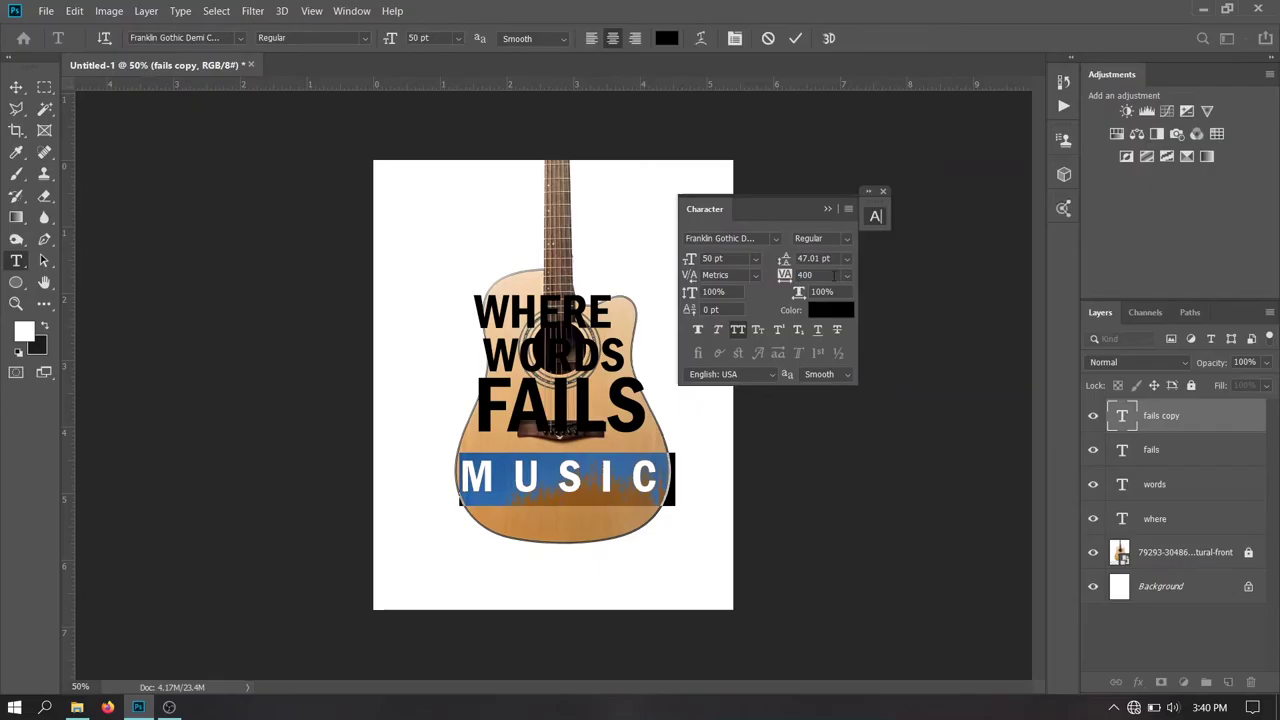
pyautogui.write('300')
pyautogui.click(795, 38)
pyautogui.press('v')
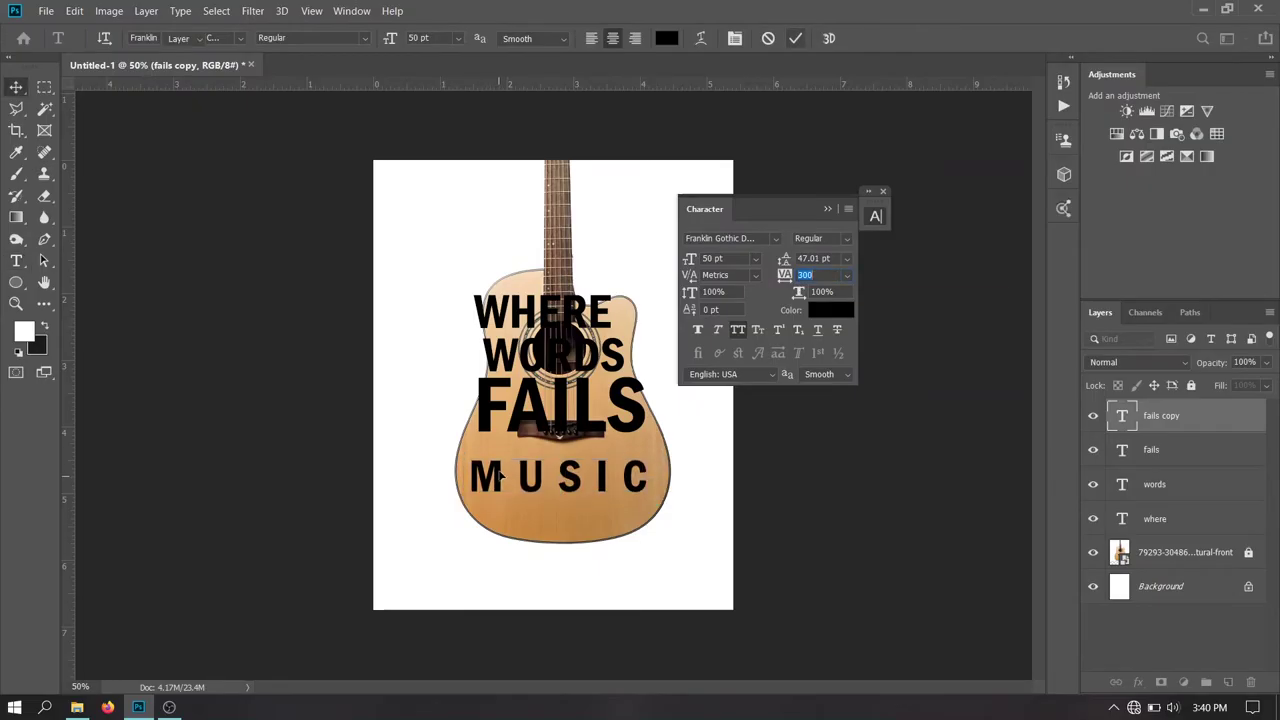
pyautogui.moveTo(500, 478); pyautogui.dragTo(511, 455)
pyautogui.hotkey('shift', 'Left')
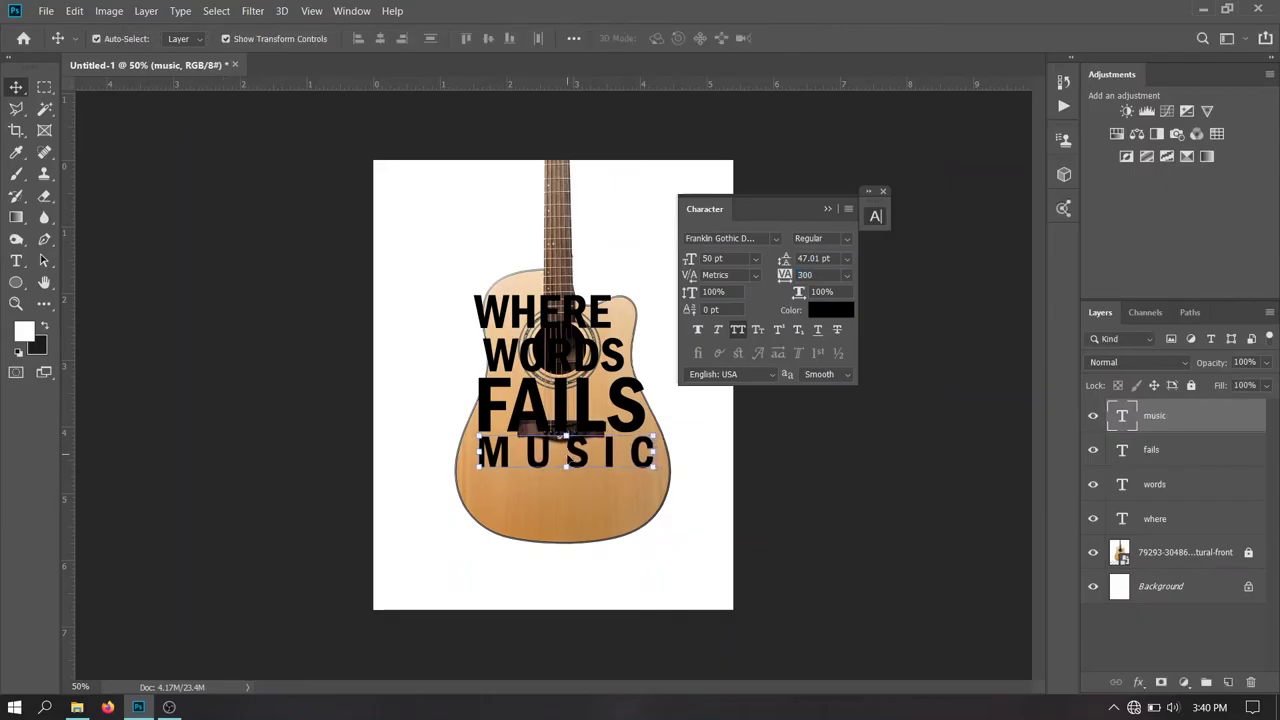
# Duplicate FAILS below MUSIC and retype it as SPEAKS at 76 pt
pyautogui.keyDown('alt'); pyautogui.moveTo(582, 418); pyautogui.dragTo(580, 505); pyautogui.keyUp('alt')
pyautogui.doubleClick(580, 505)
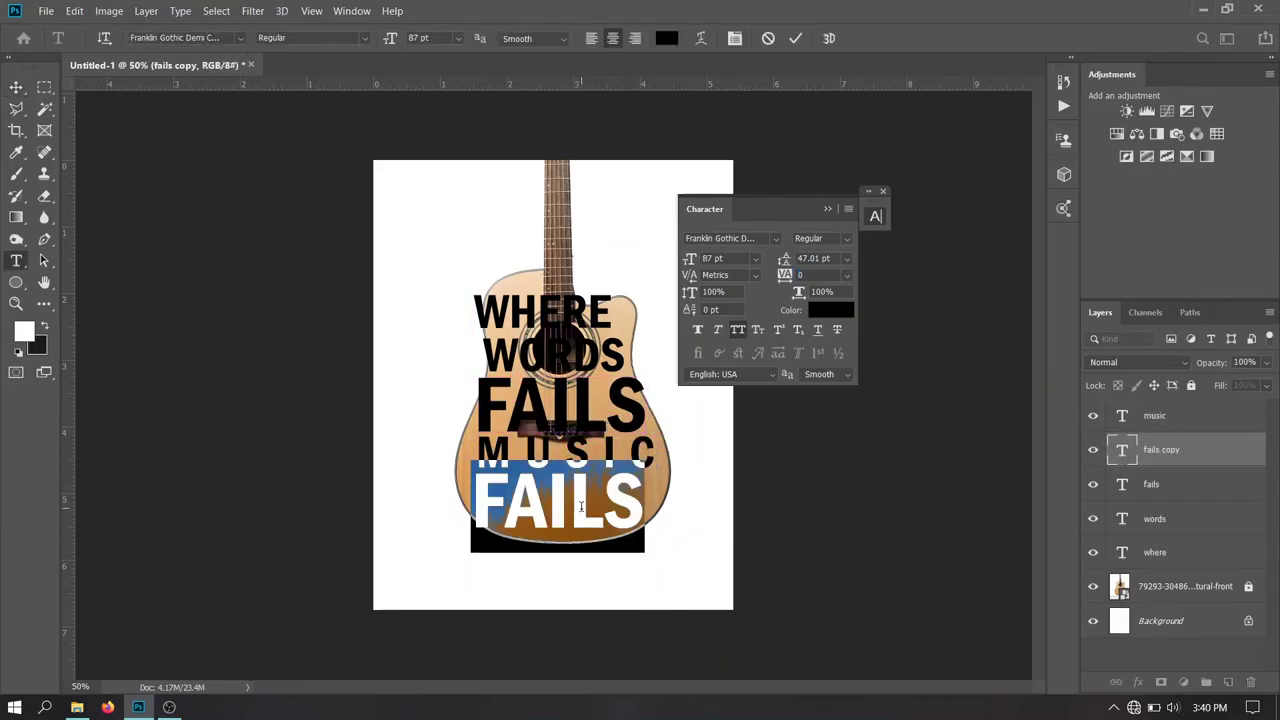
pyautogui.write('SPEAKS')
pyautogui.hotkey('ctrl', 'a')
pyautogui.click(712, 258)
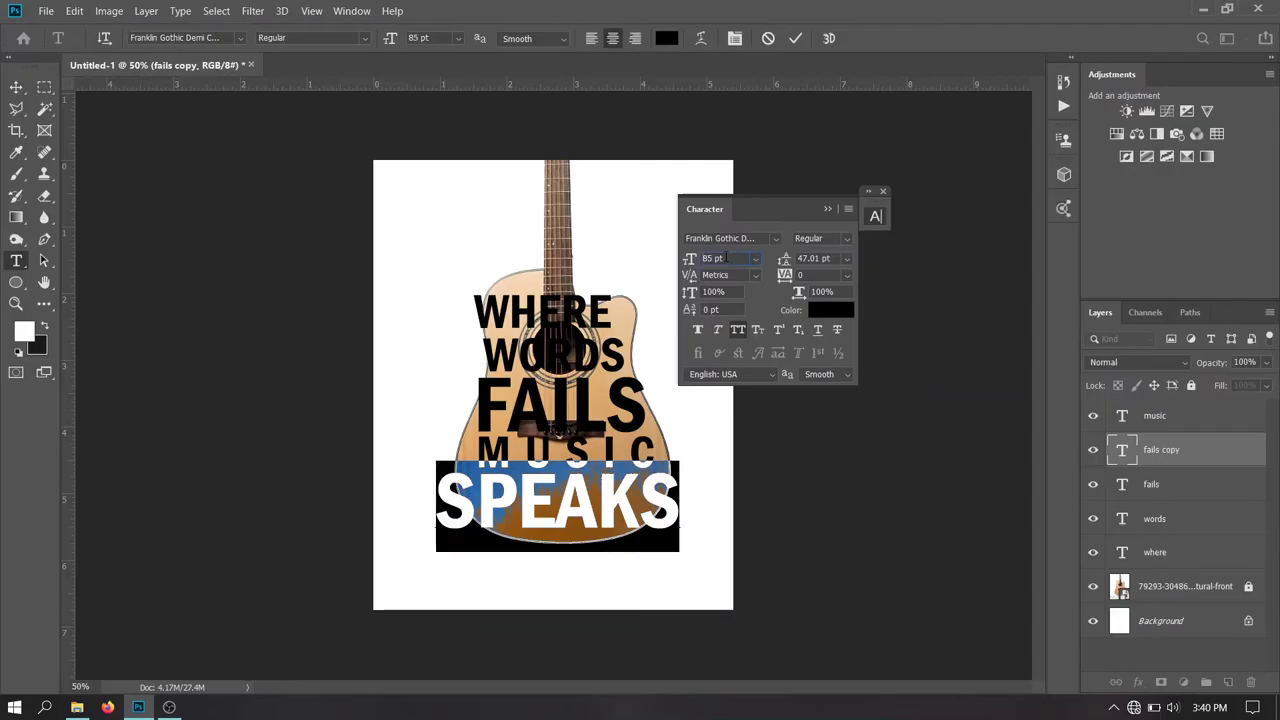
pyautogui.write('78')
pyautogui.press('Return')
pyautogui.press('Down')
pyautogui.press('Down')
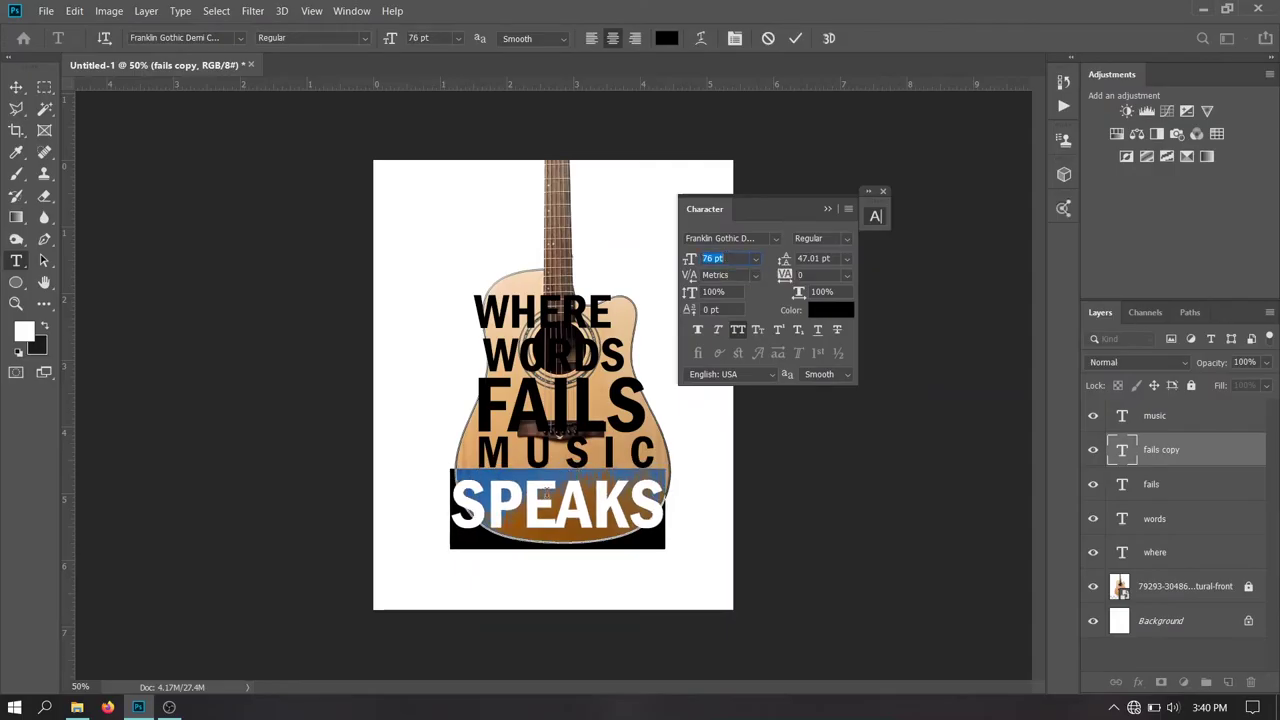
pyautogui.click(555, 535)
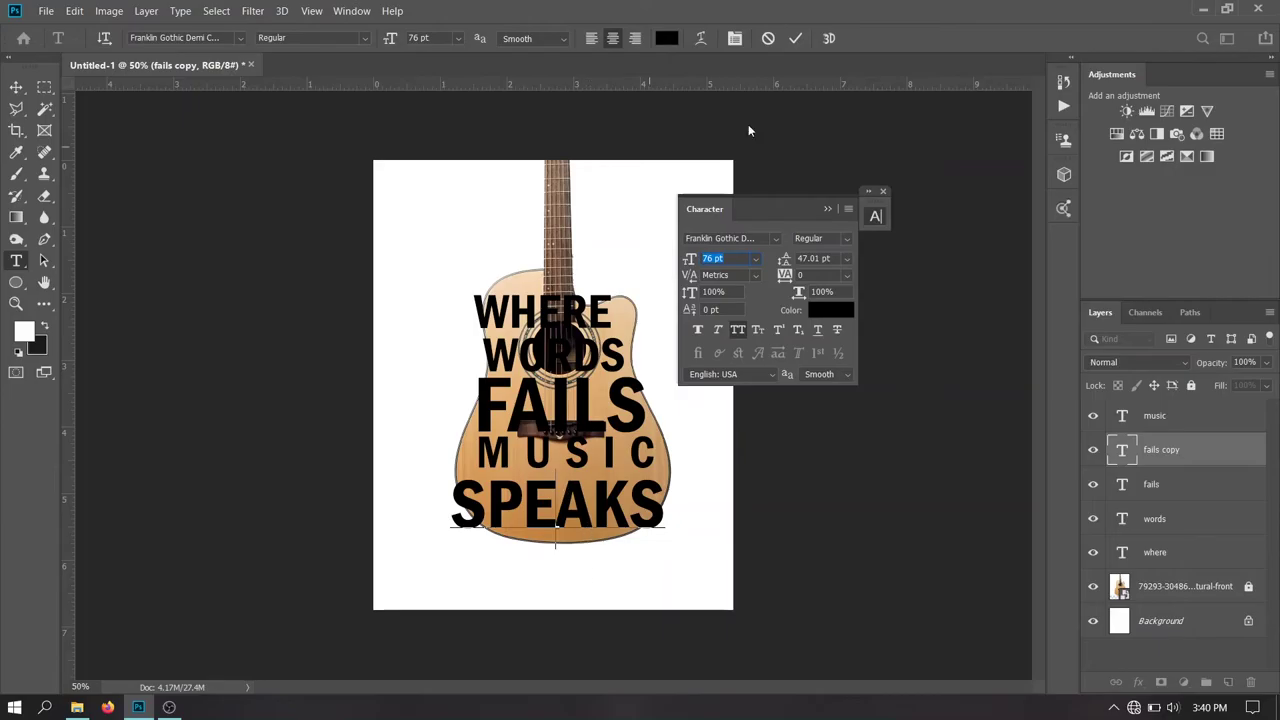
pyautogui.click(795, 38)
pyautogui.press('v')
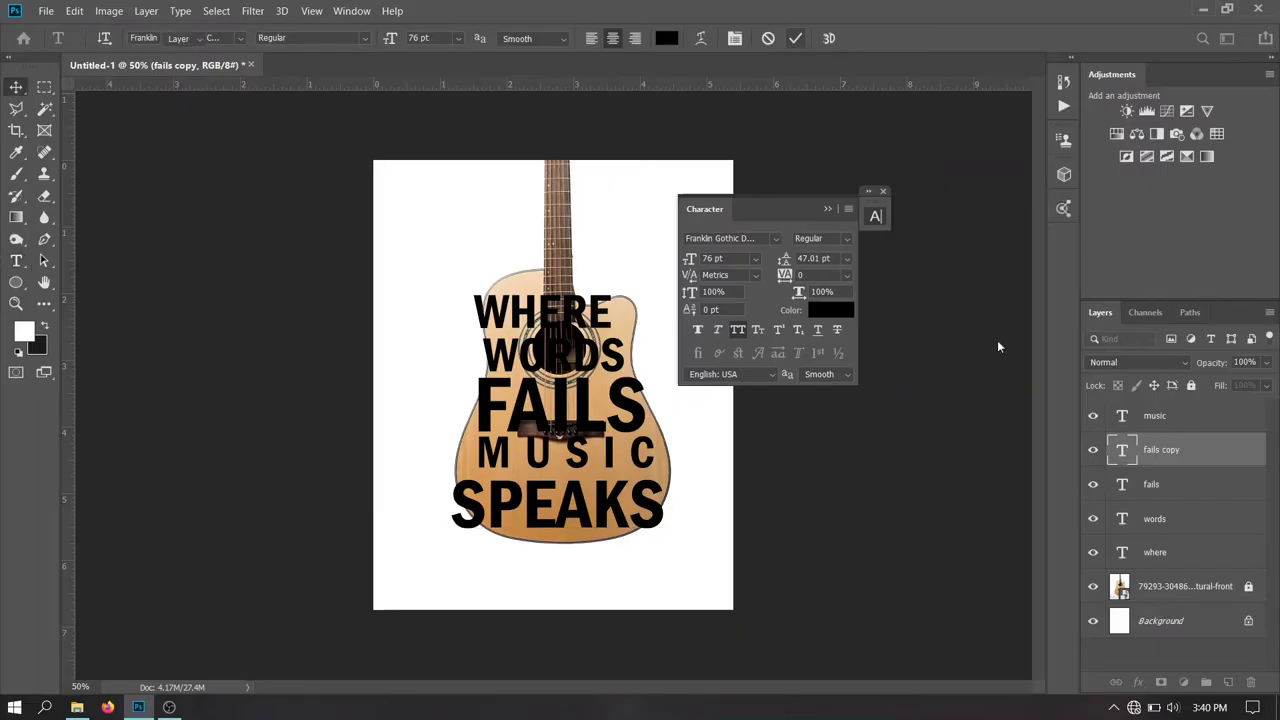
# Rasterize the music, speaks, fails, words and where type layers, then unlock the guitar layer
pyautogui.rightClick(1187, 422)
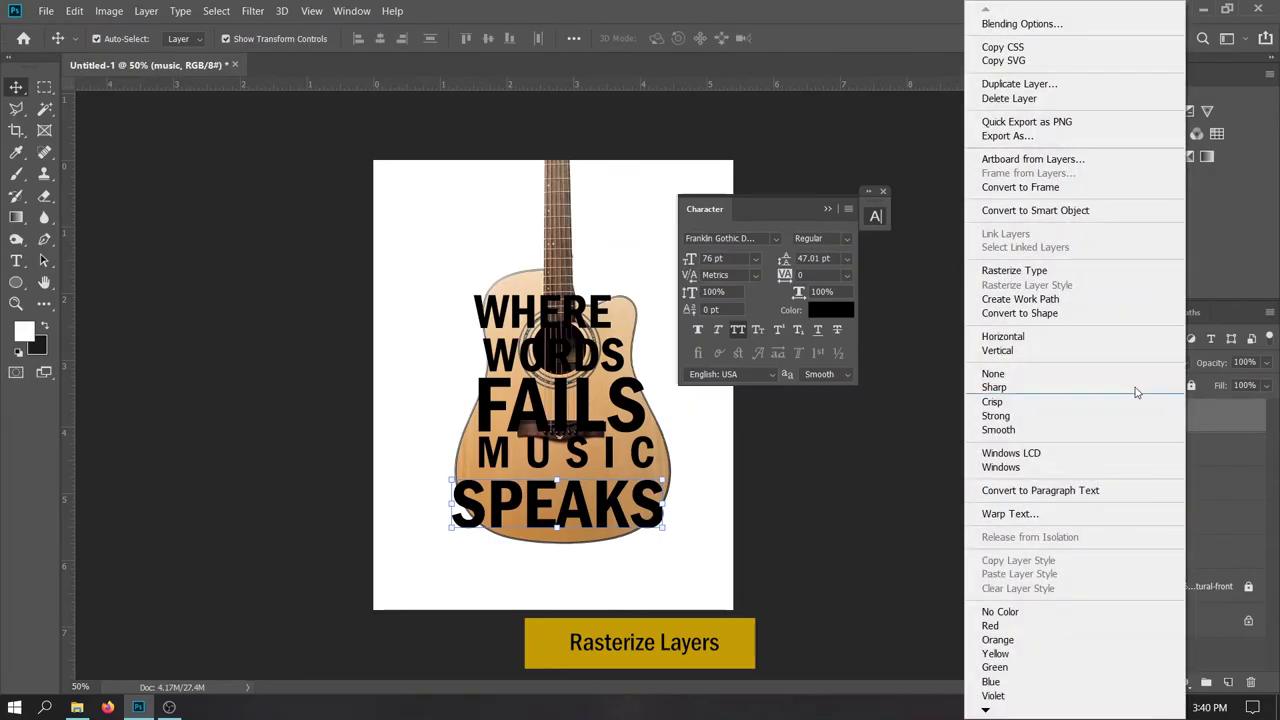
pyautogui.click(1110, 270)
pyautogui.rightClick(1210, 441)
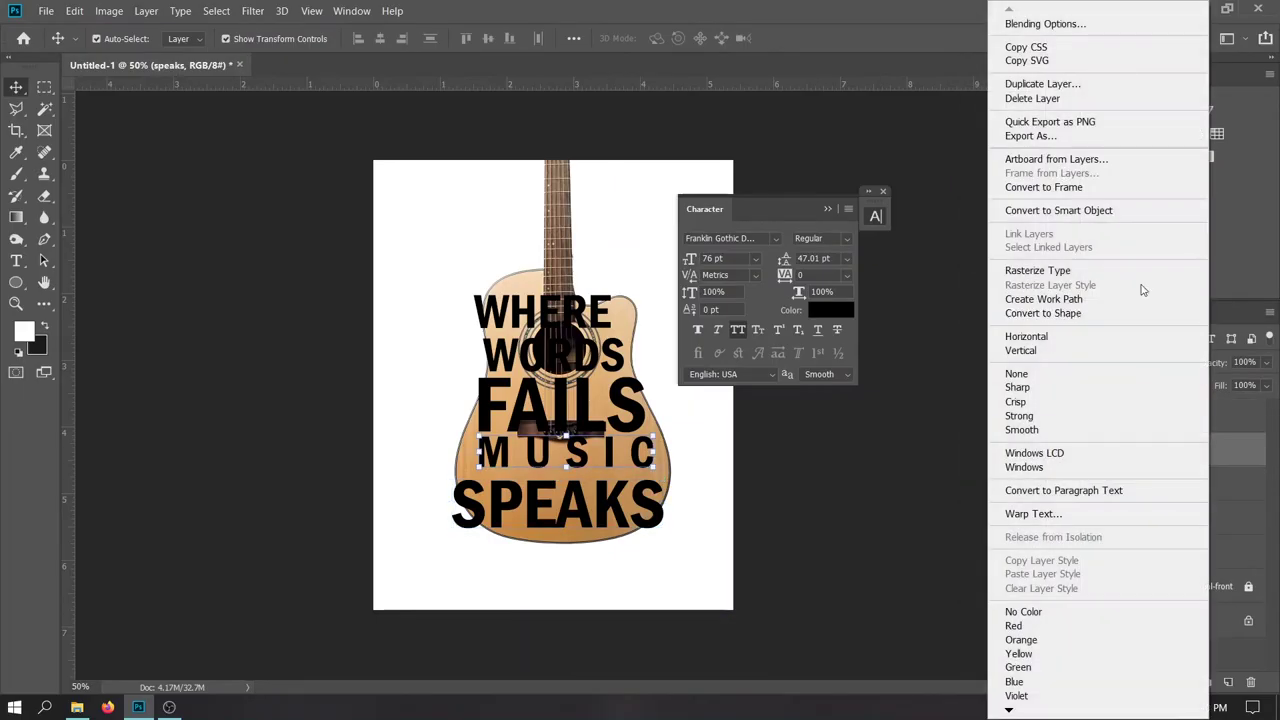
pyautogui.click(1135, 272)
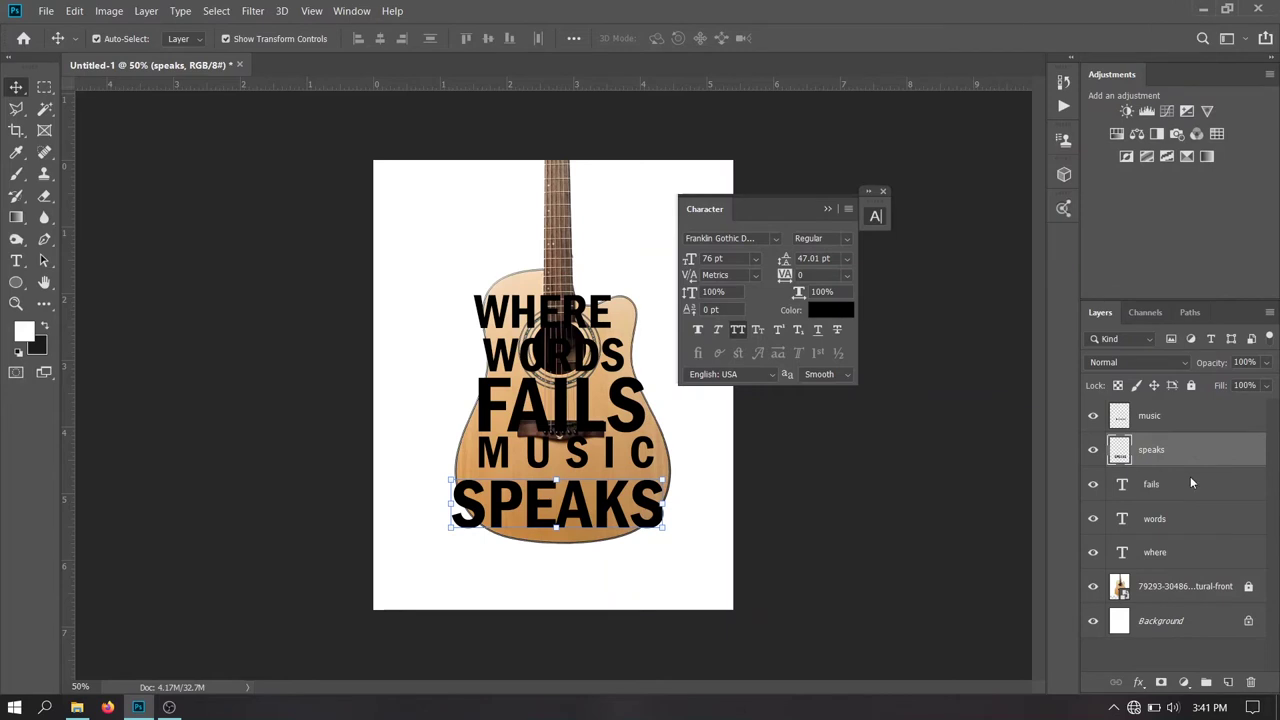
pyautogui.rightClick(1190, 476)
pyautogui.click(1096, 271)
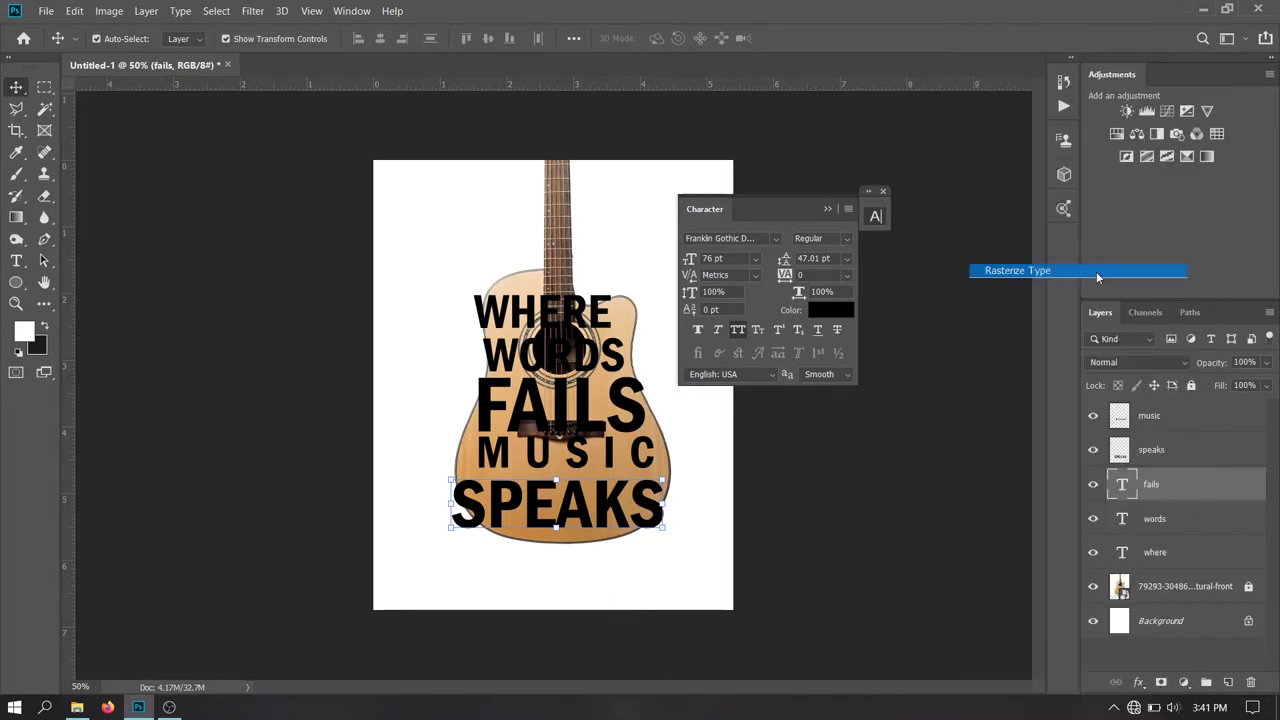
pyautogui.rightClick(1198, 518)
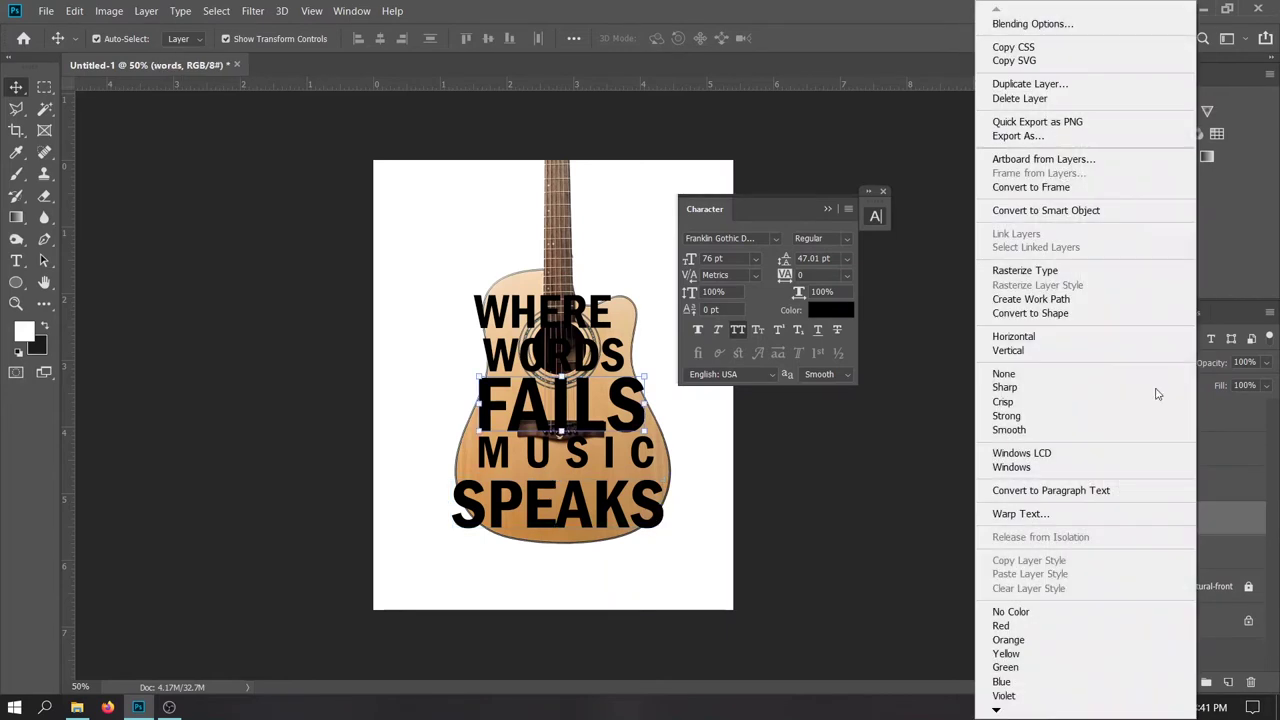
pyautogui.click(1110, 272)
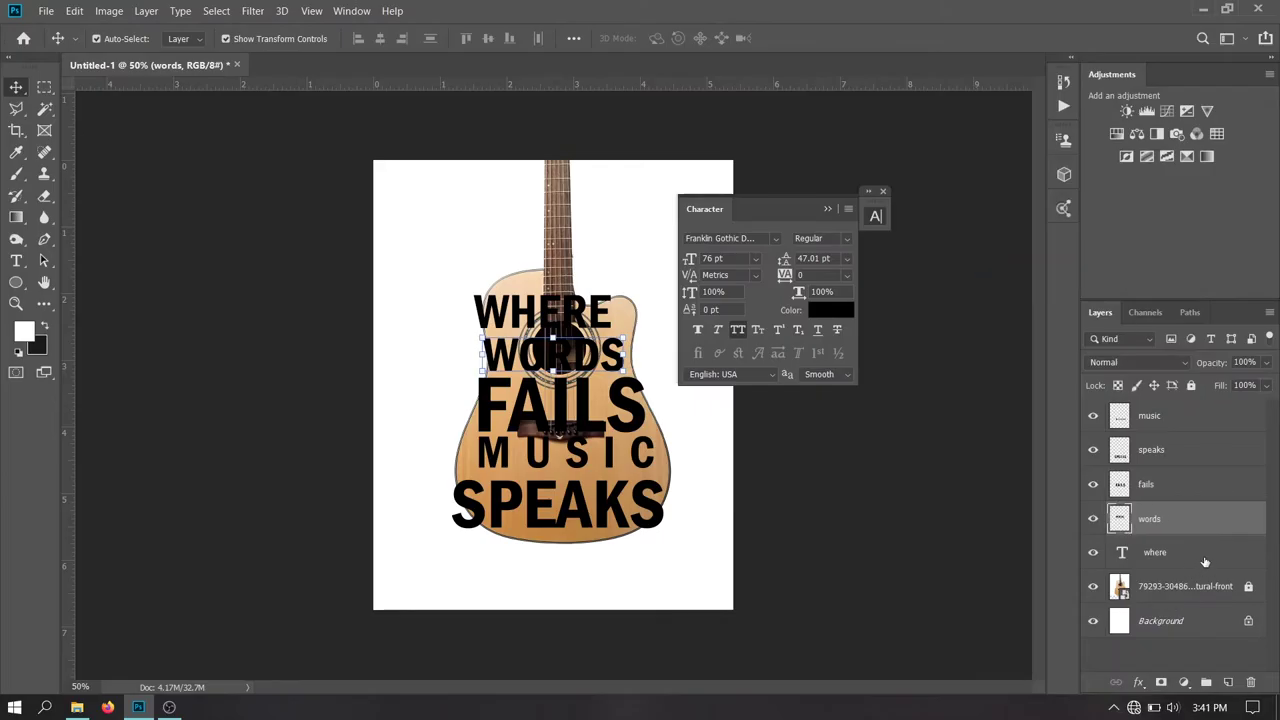
pyautogui.rightClick(1204, 558)
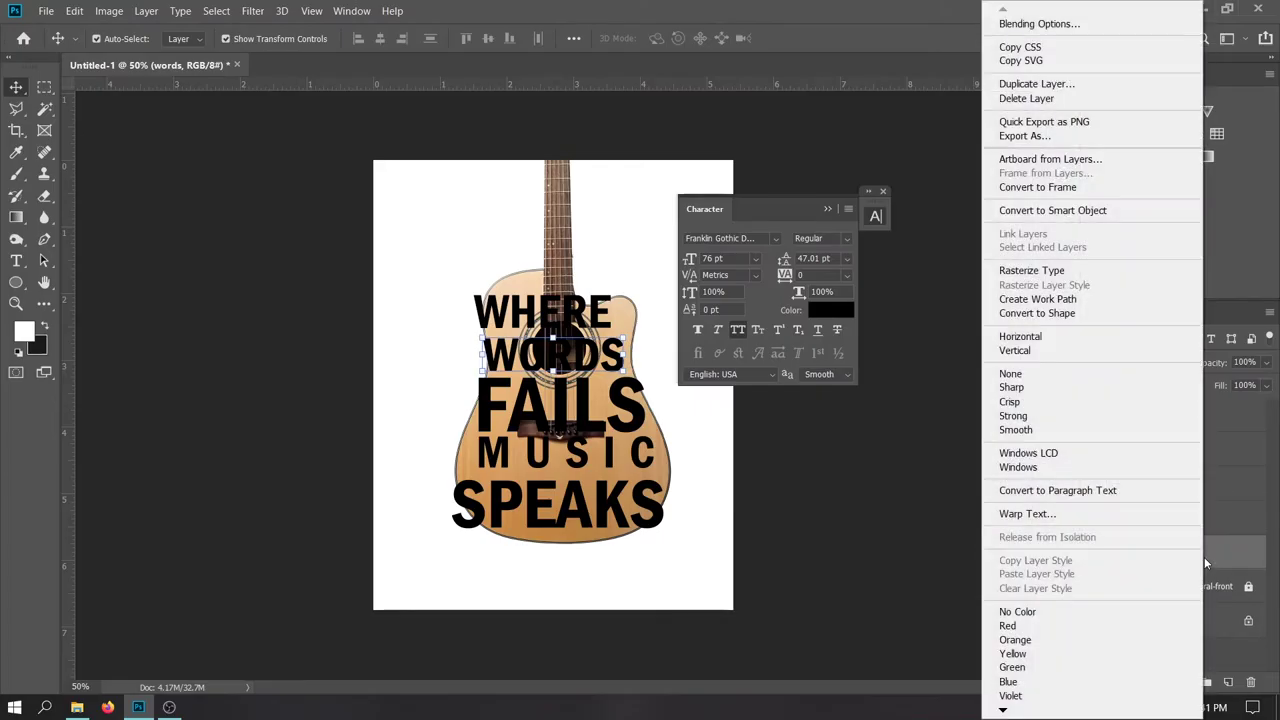
pyautogui.click(1076, 274)
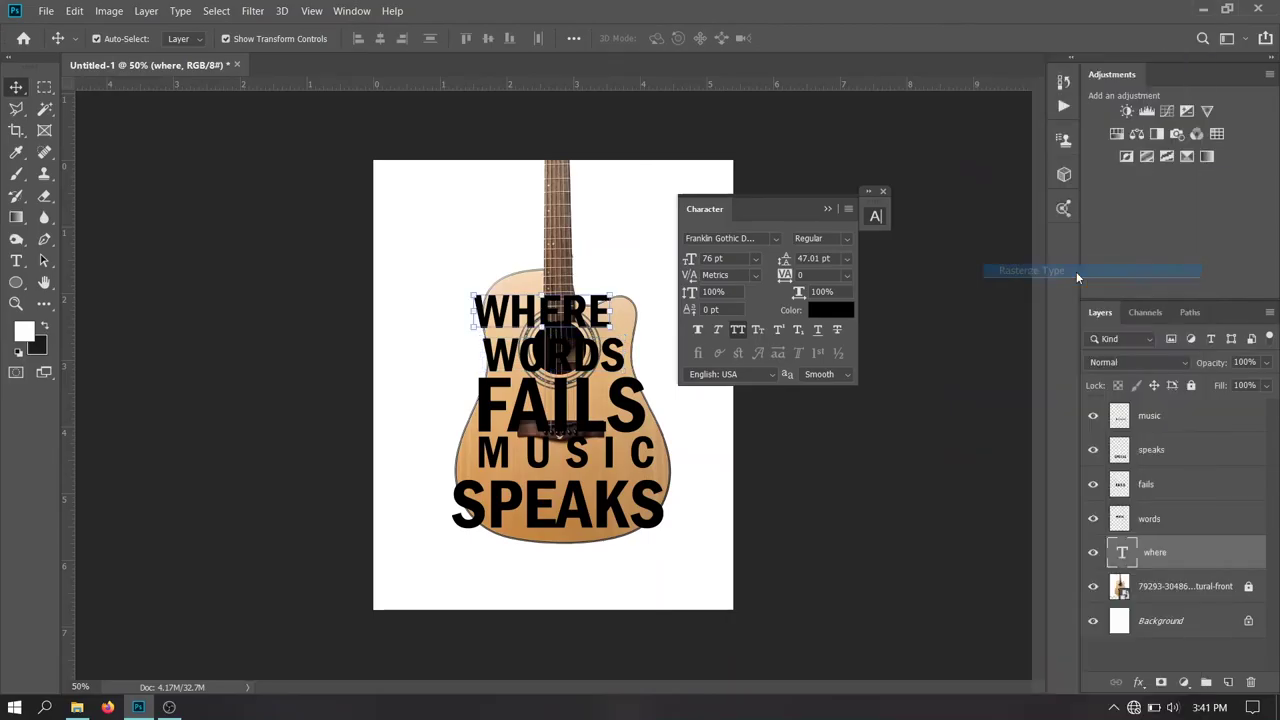
pyautogui.click(1248, 589)
# Set the guitar layer to 73% opacity, relock it, and close the Character panel
pyautogui.click(1228, 590)
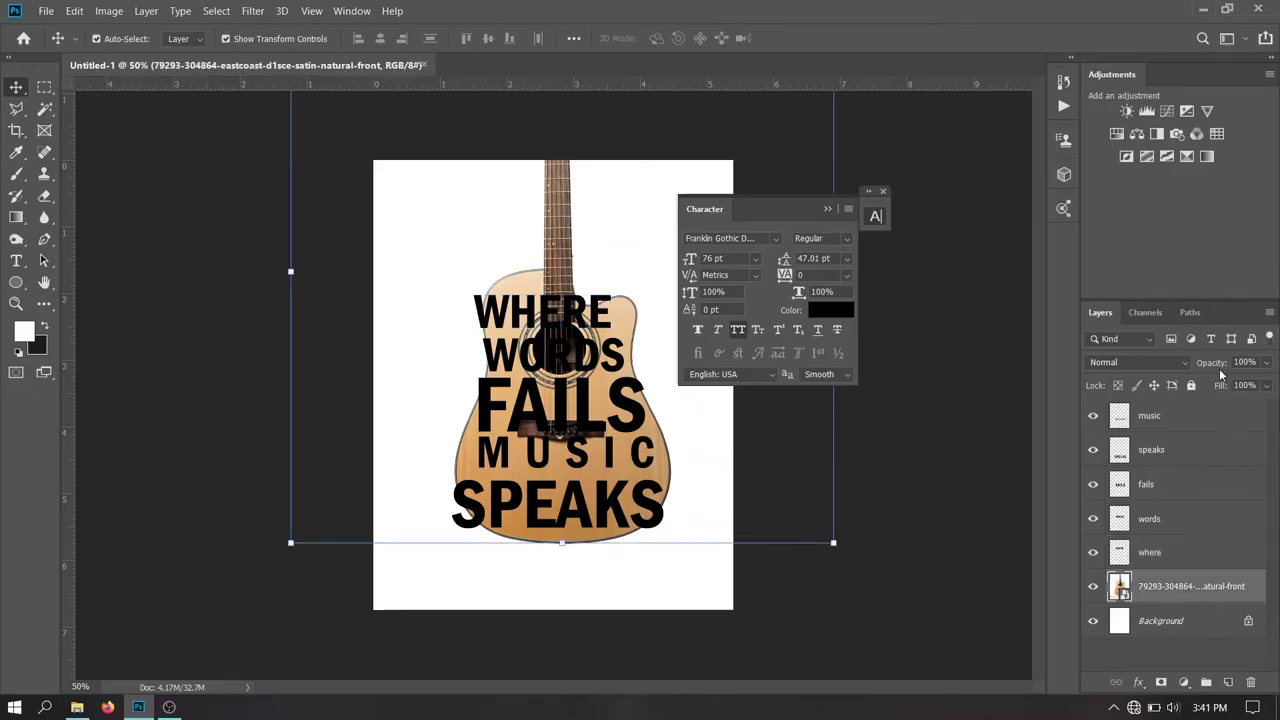
pyautogui.moveTo(1216, 369); pyautogui.dragTo(1197, 369)
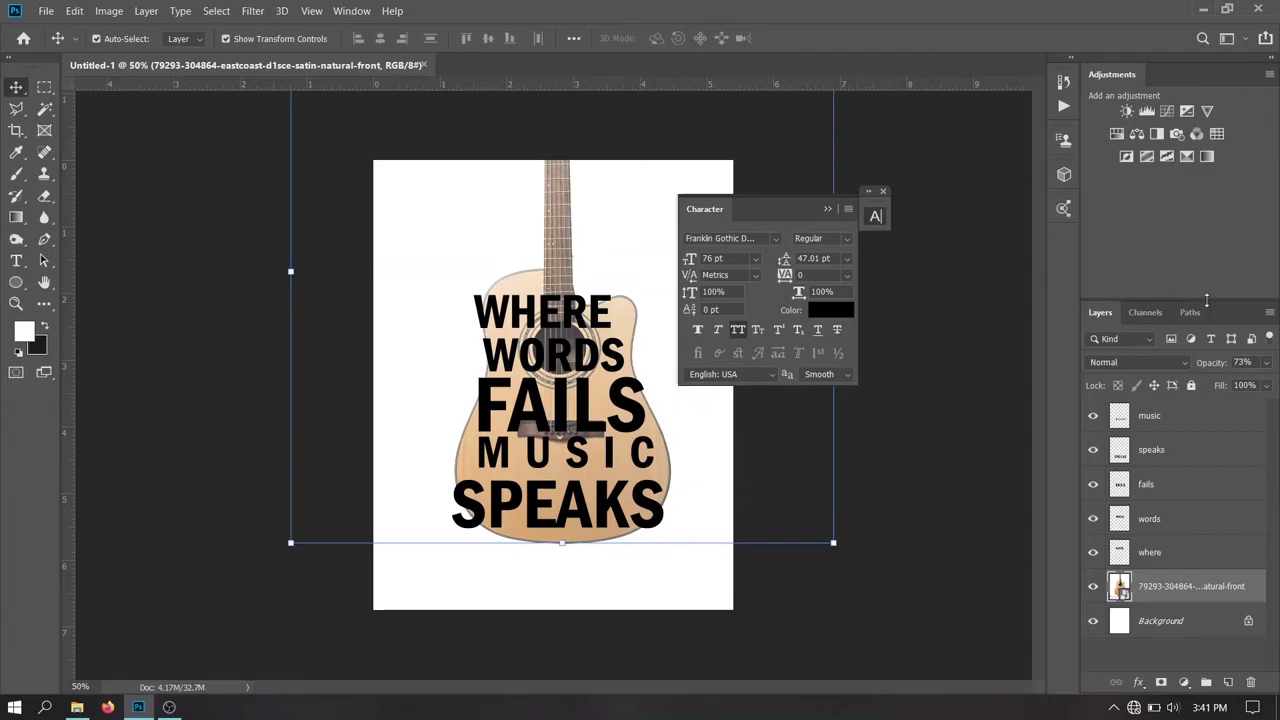
pyautogui.click(1191, 386)
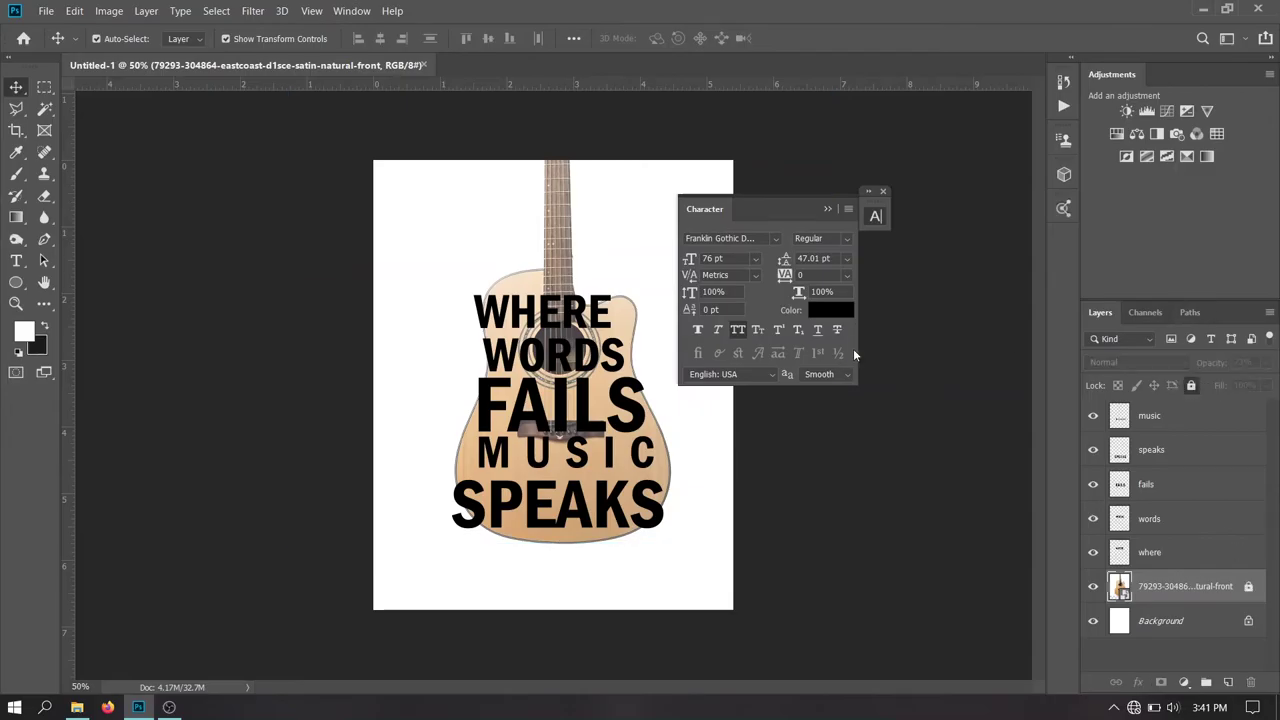
pyautogui.click(885, 193)
pyautogui.scroll(3, 537, 308)
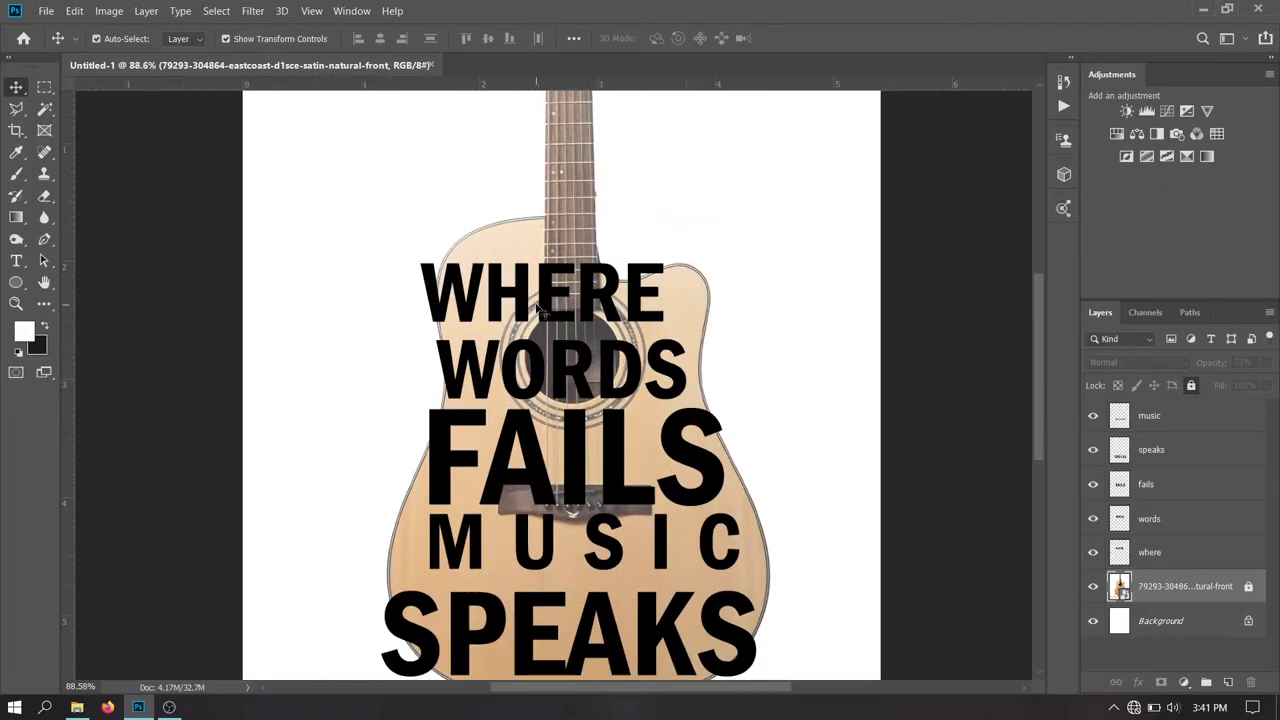
# Select the where layer and put it into Warp transform mode
pyautogui.click(543, 295)
pyautogui.rightClick(543, 295)
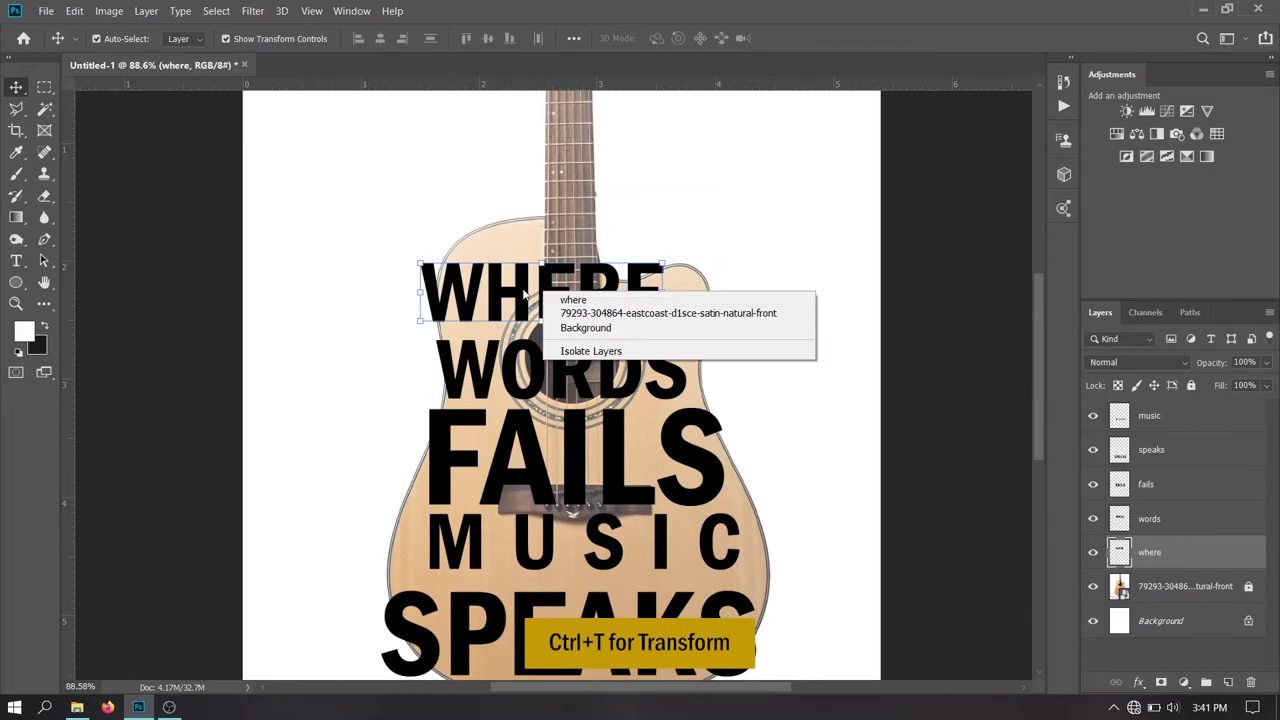
pyautogui.click(515, 292)
pyautogui.hotkey('ctrl', 't')
pyautogui.rightClick(515, 291)
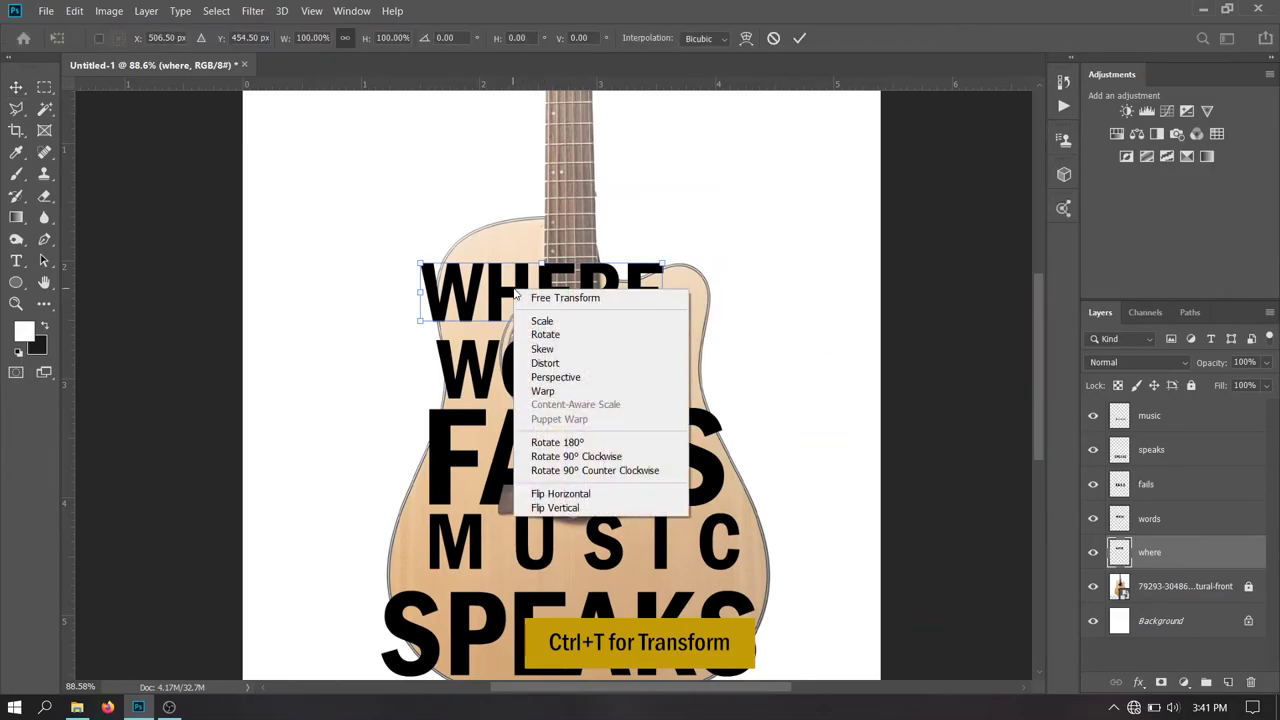
pyautogui.click(543, 391)
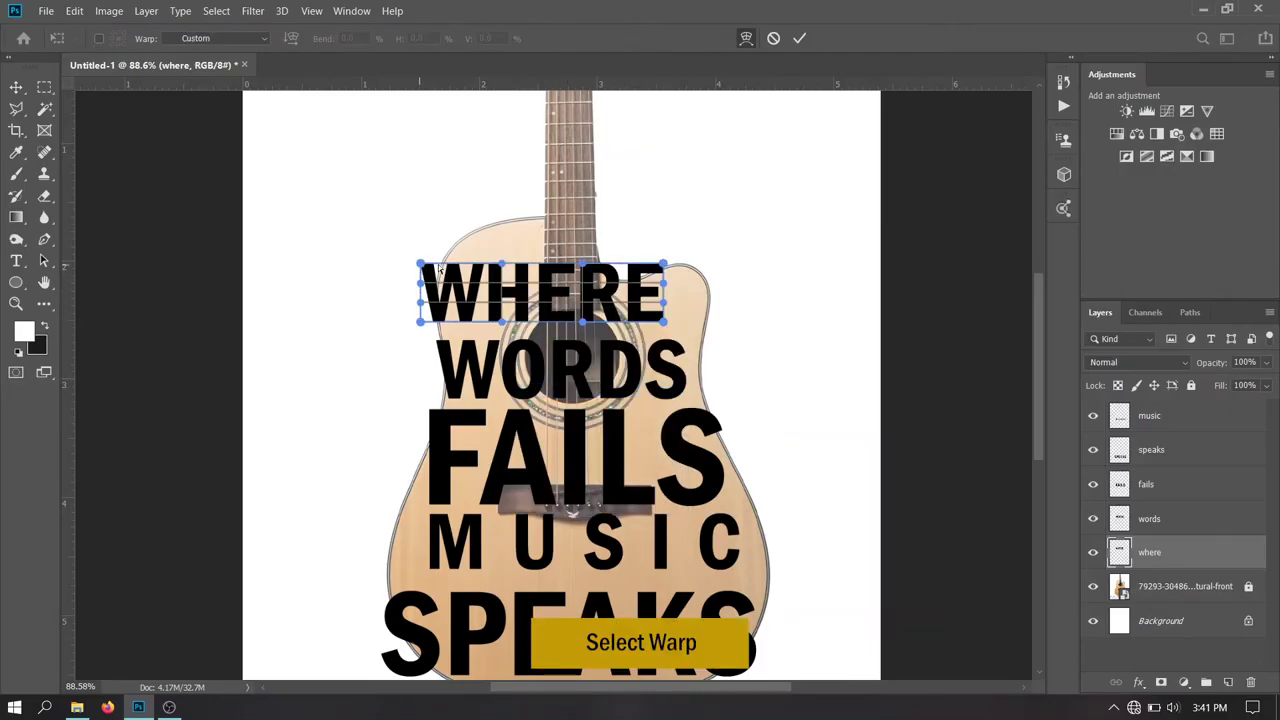
# Arch WHERE's warp mesh to follow the guitar's upper bout and commit it
pyautogui.moveTo(438, 264); pyautogui.dragTo(452, 248)
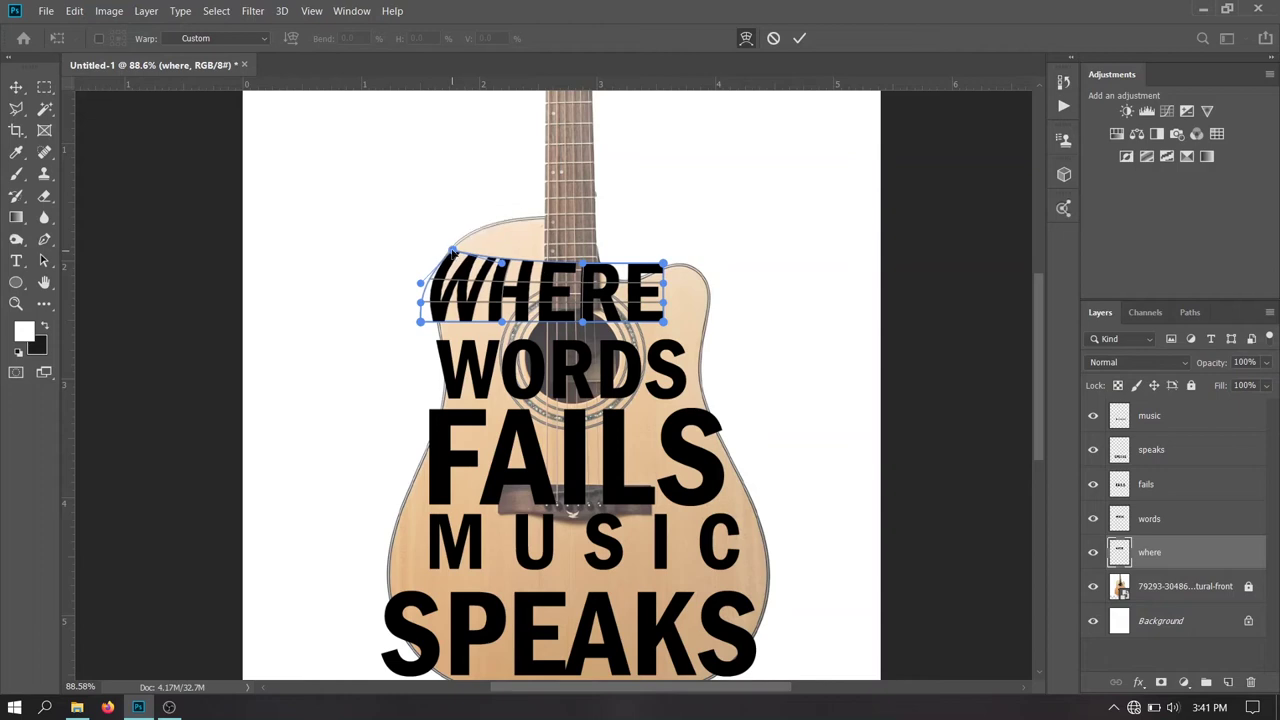
pyautogui.moveTo(430, 324); pyautogui.dragTo(432, 333)
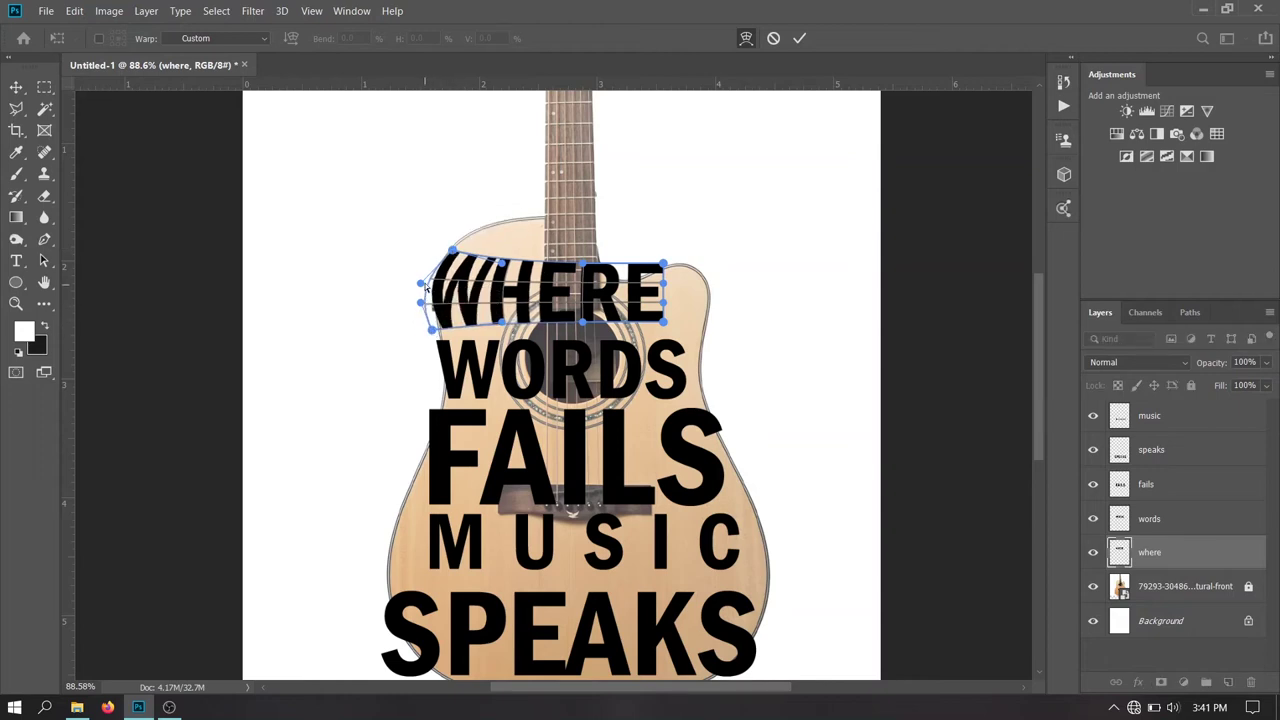
pyautogui.moveTo(430, 286); pyautogui.dragTo(436, 276)
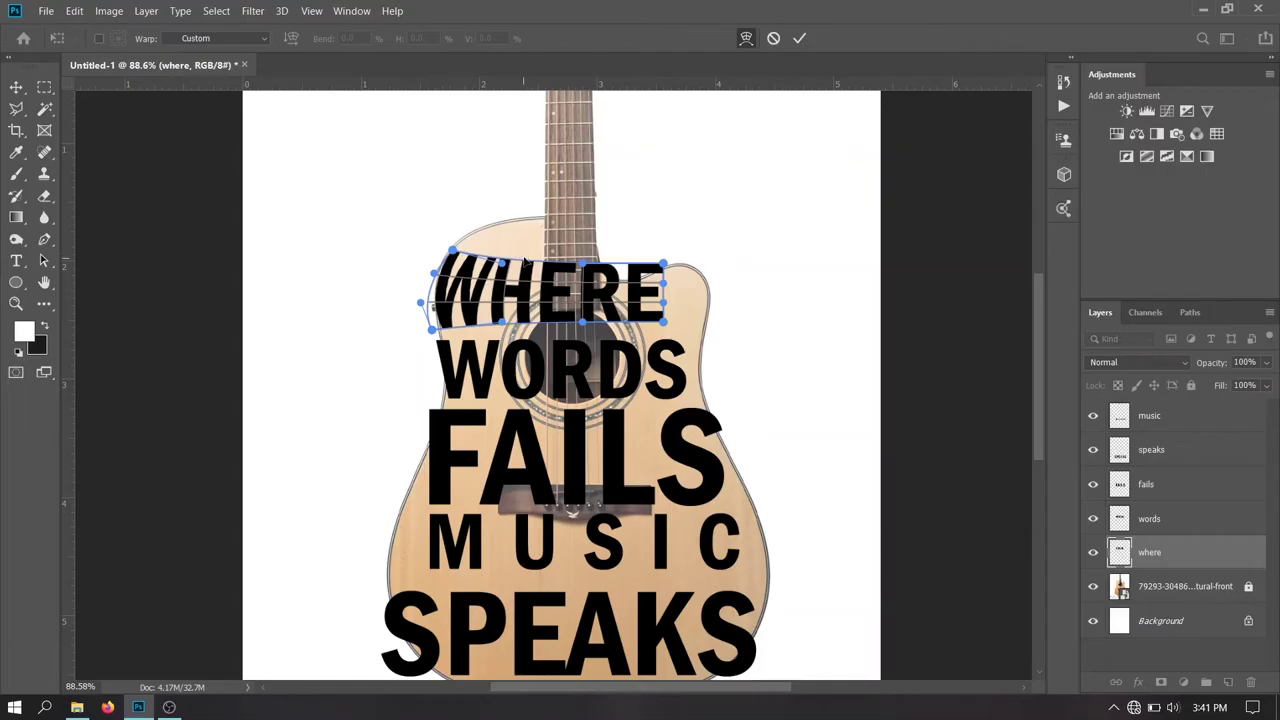
pyautogui.moveTo(524, 266); pyautogui.dragTo(530, 228)
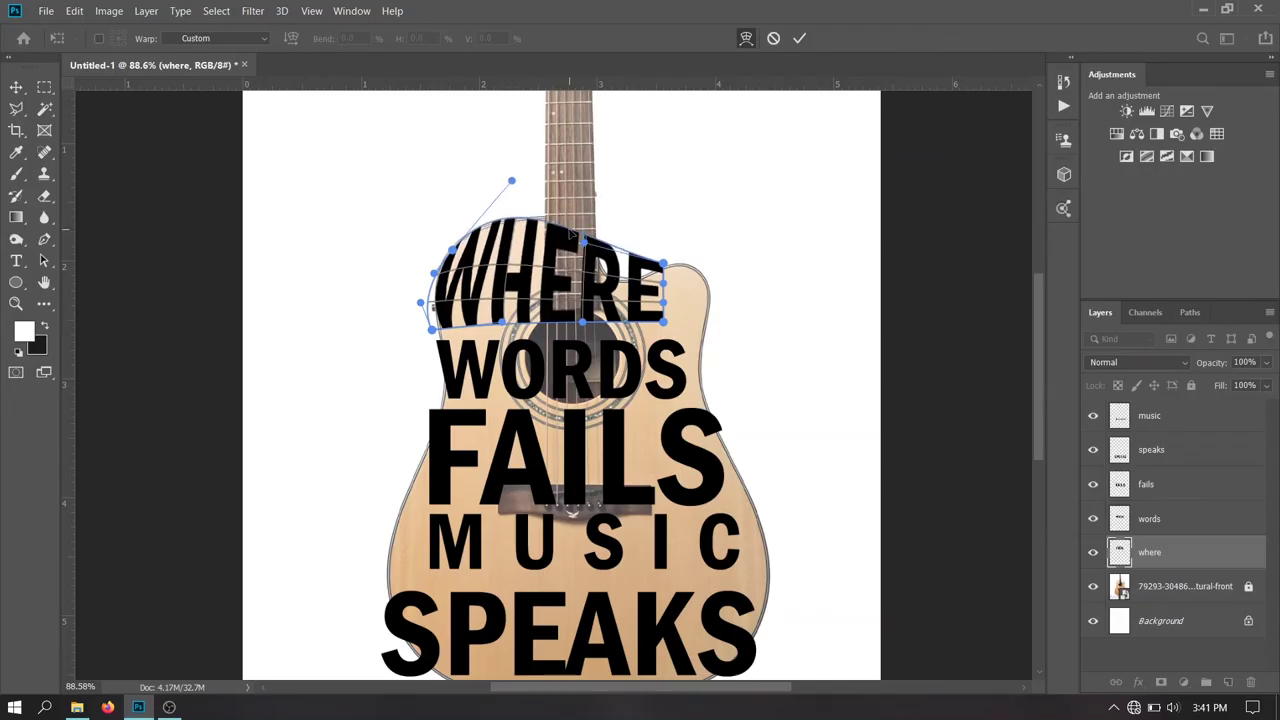
pyautogui.moveTo(587, 240); pyautogui.dragTo(535, 212)
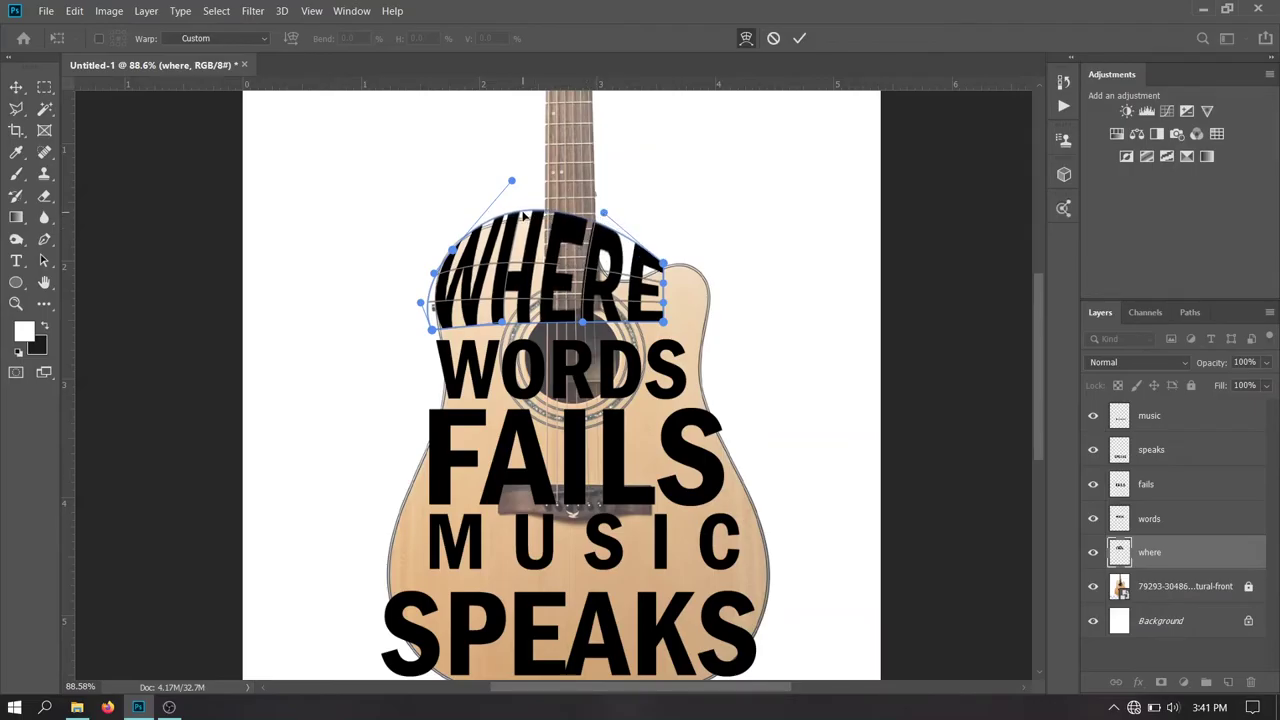
pyautogui.moveTo(524, 215); pyautogui.dragTo(524, 222)
pyautogui.moveTo(664, 266)
pyautogui.mouseDown()
pyautogui.moveTo(596, 276)
pyautogui.moveTo(635, 300)
pyautogui.mouseUp()
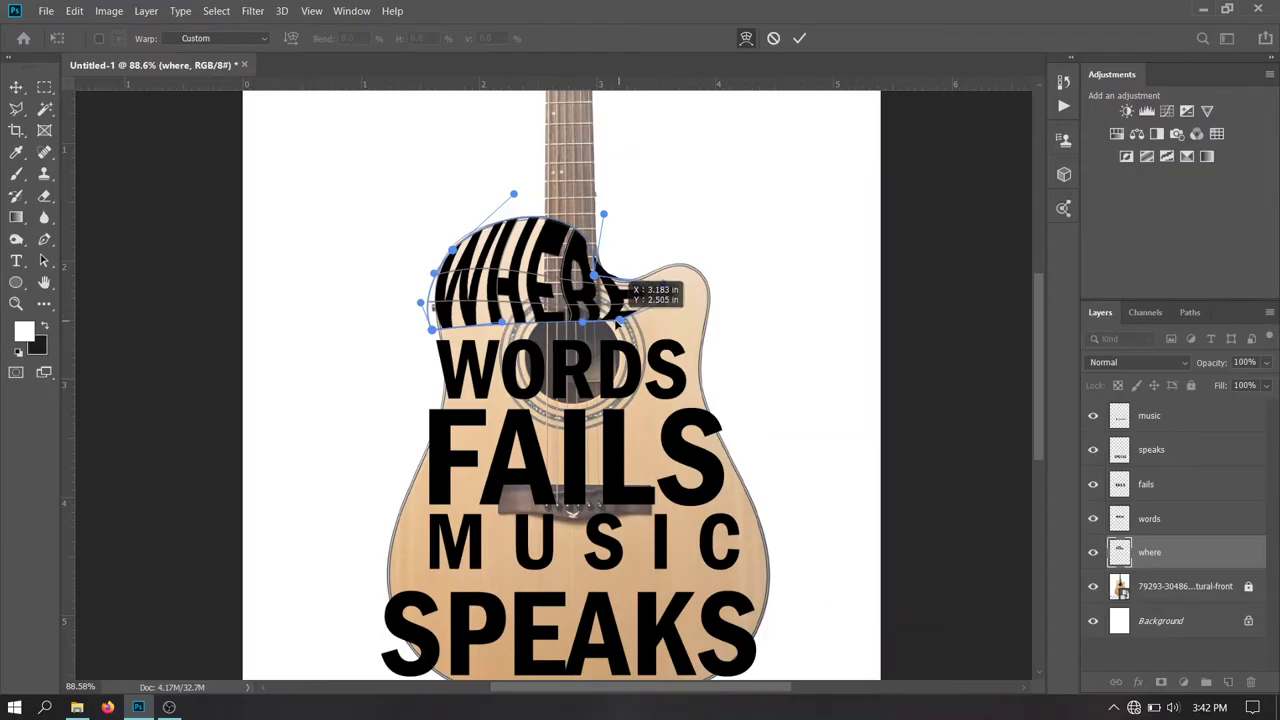
pyautogui.moveTo(655, 319); pyautogui.dragTo(618, 300)
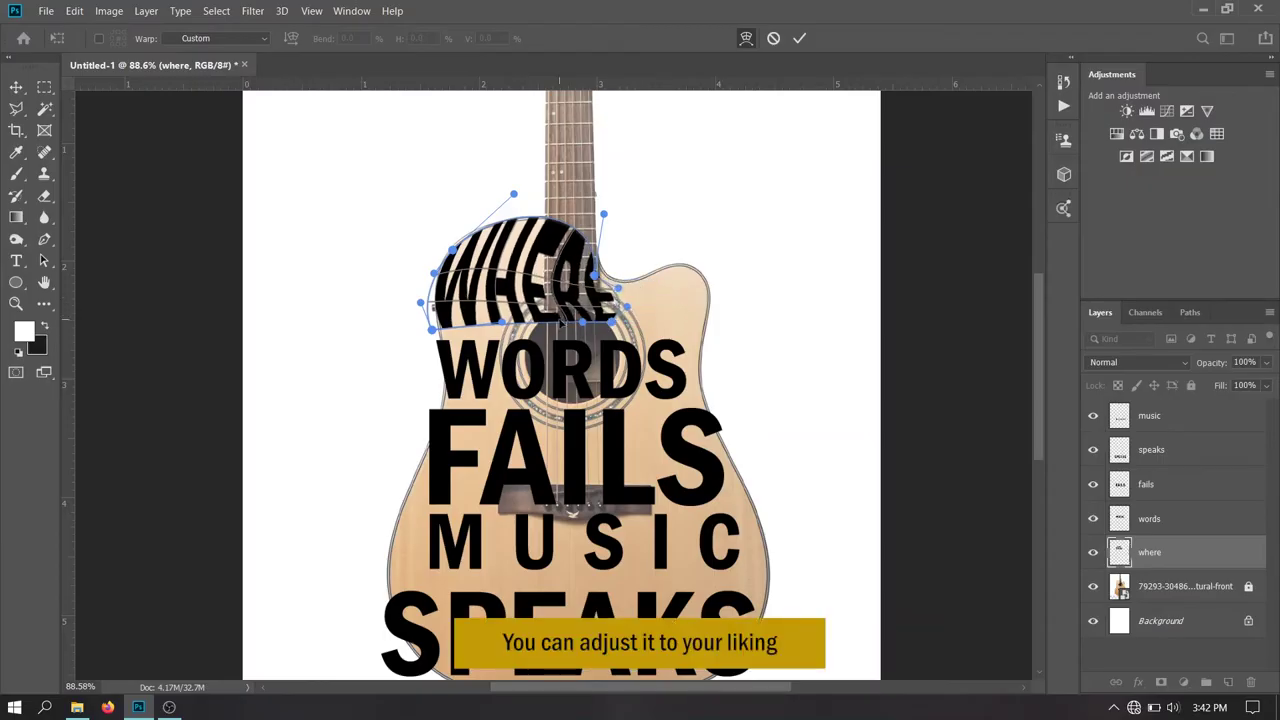
pyautogui.moveTo(533, 327)
pyautogui.mouseDown()
pyautogui.moveTo(573, 236)
pyautogui.moveTo(612, 306)
pyautogui.mouseUp()
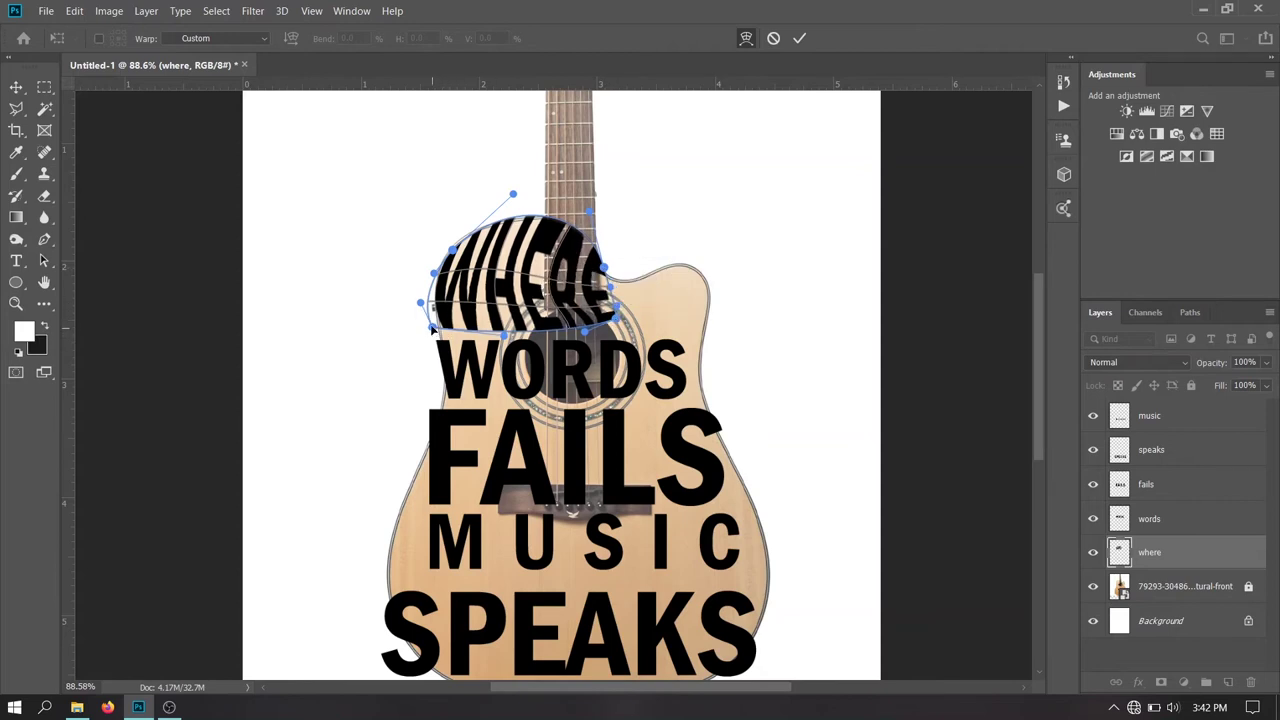
pyautogui.moveTo(432, 328); pyautogui.dragTo(425, 324)
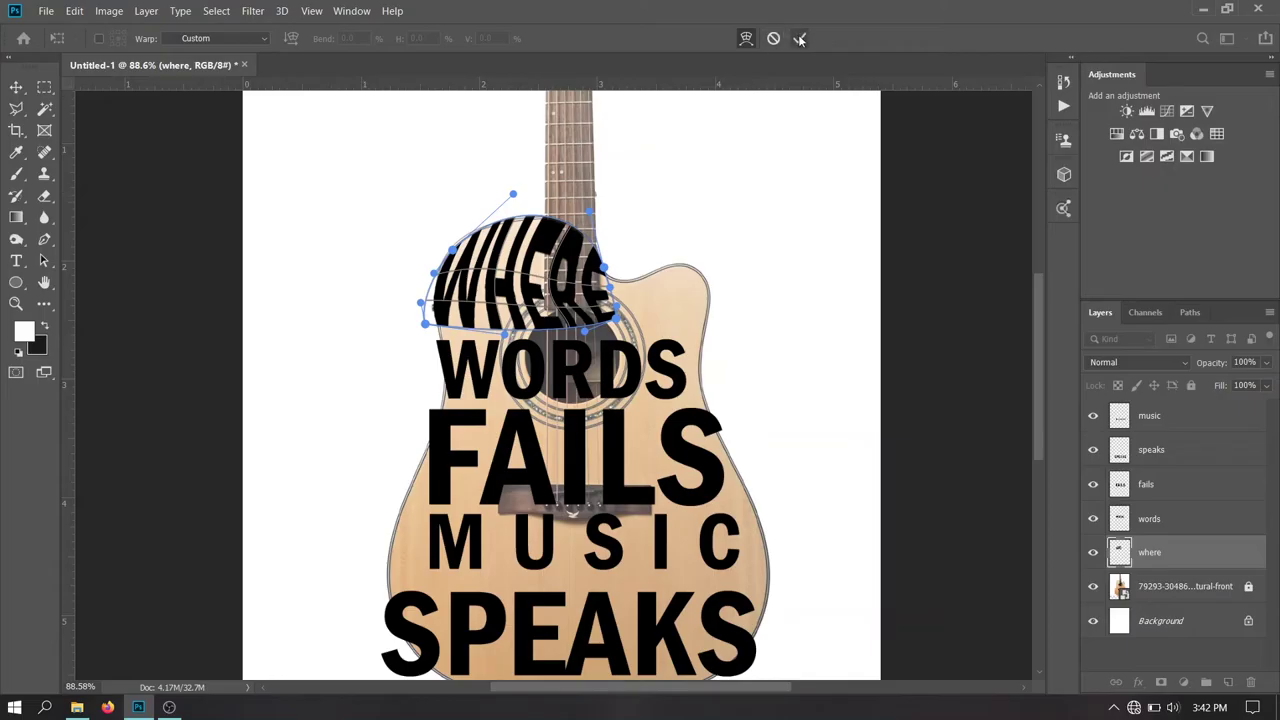
pyautogui.click(360, 283)
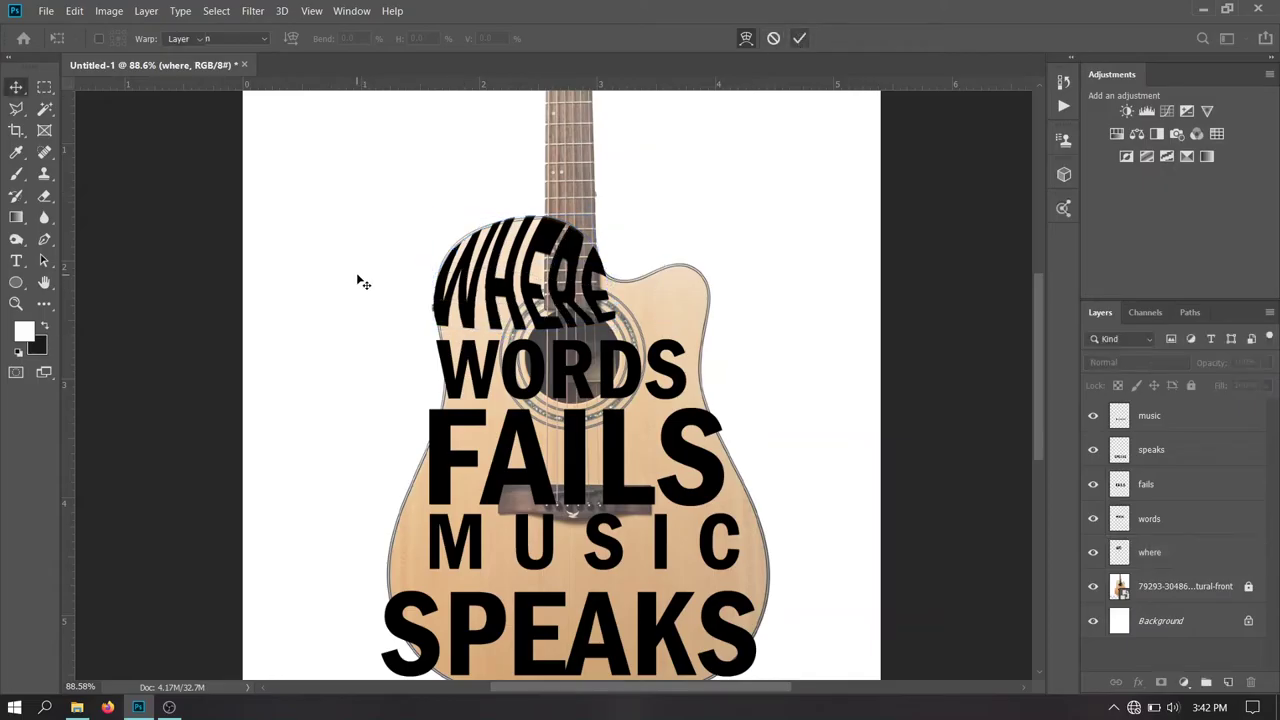
# Select the WORDS layer and put it into Warp transform mode
pyautogui.click(573, 352)
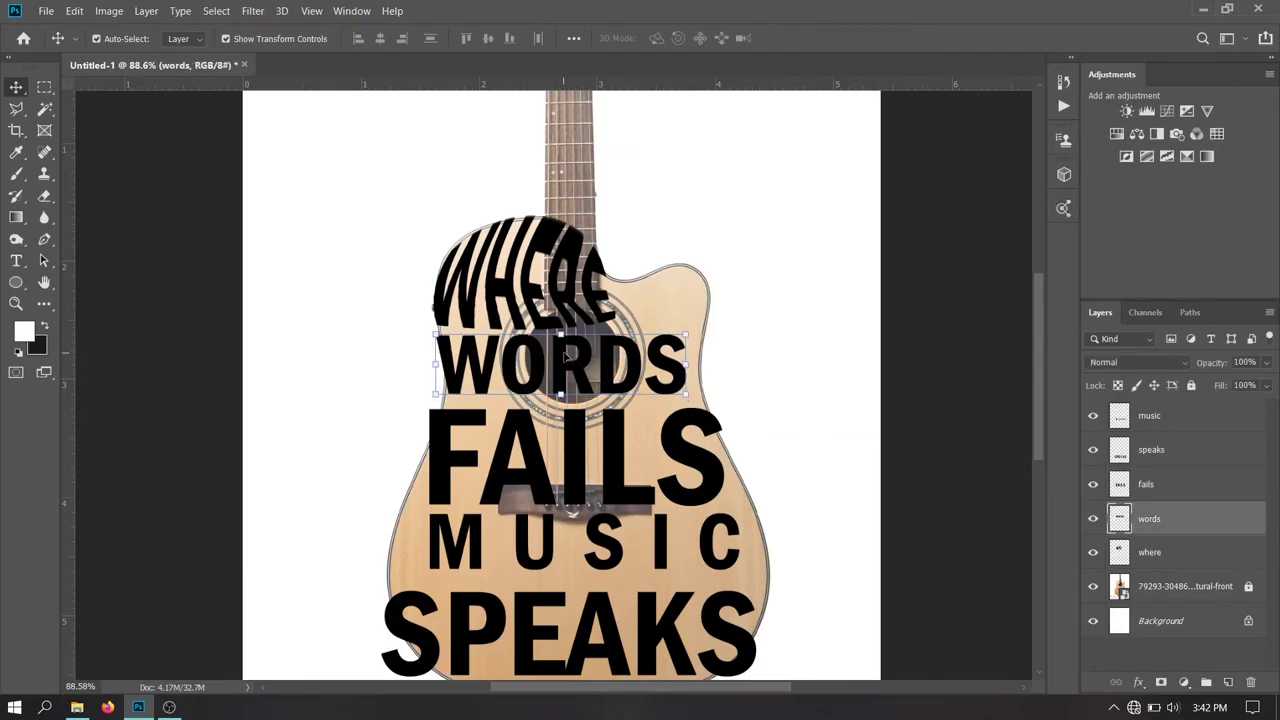
pyautogui.hotkey('ctrl', 't')
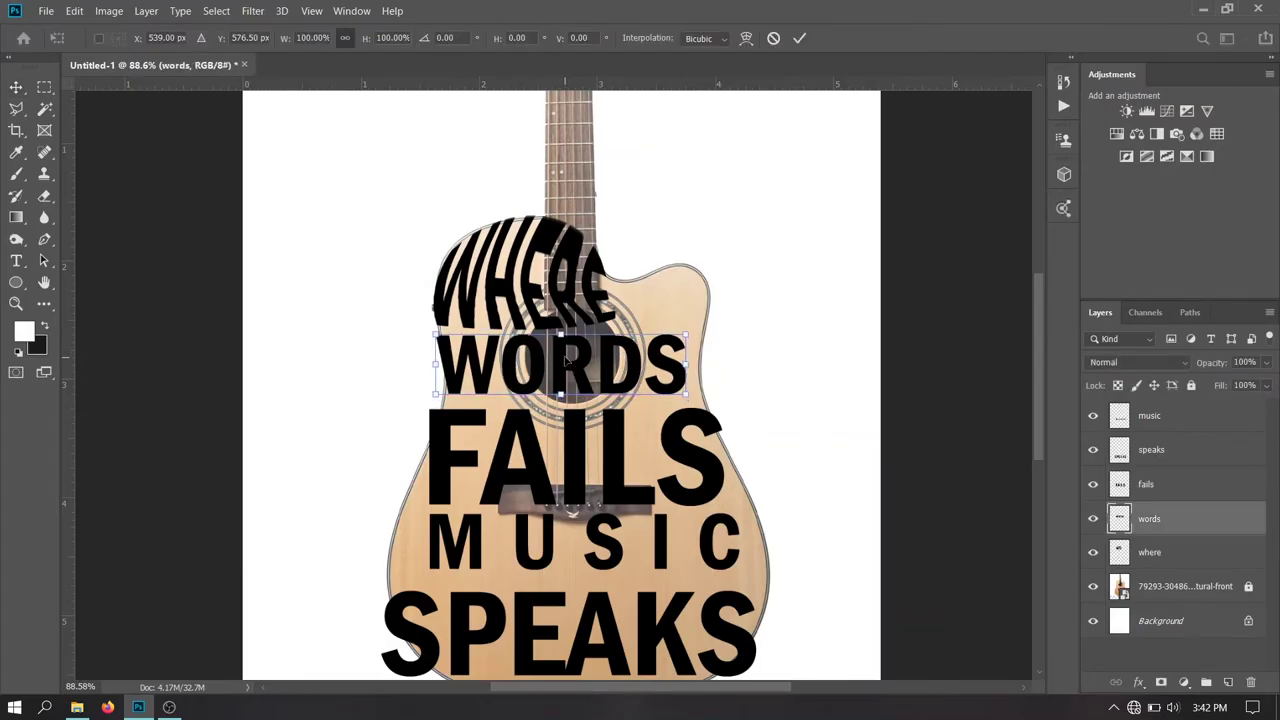
pyautogui.rightClick(566, 361)
pyautogui.click(608, 455)
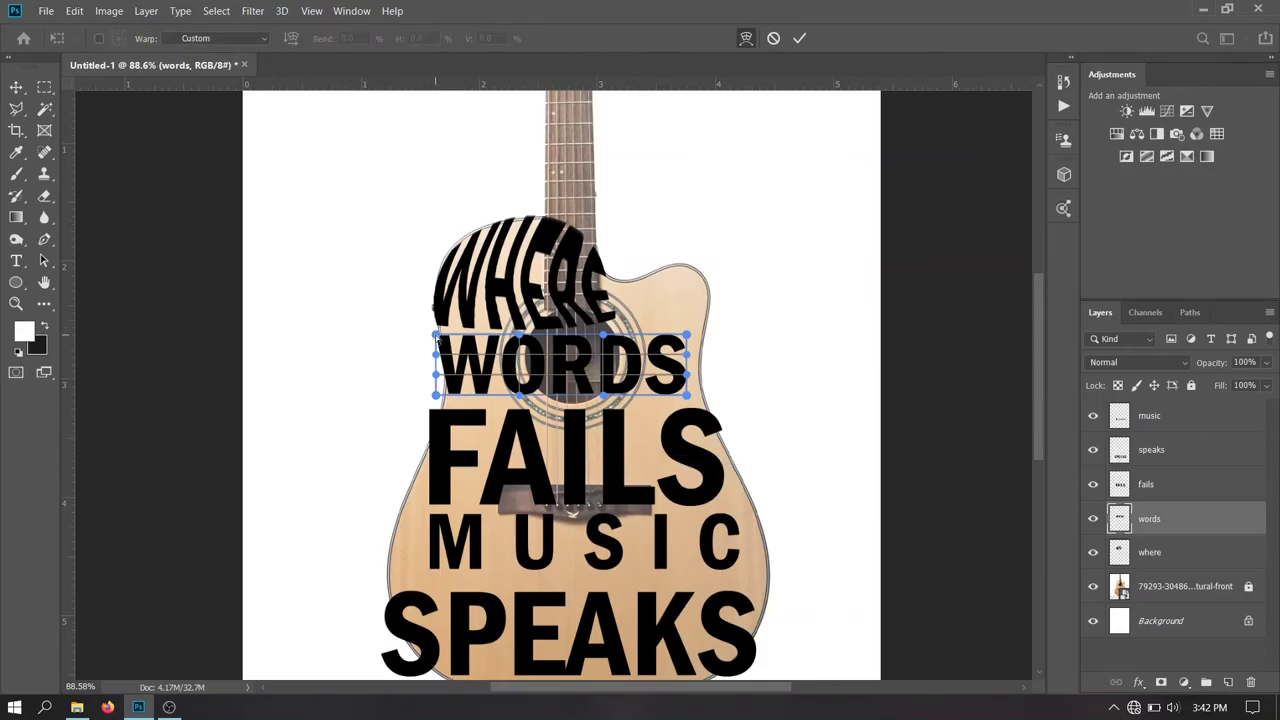
# Bend WORDS under WHERE, stretching its S along the cutaway, and commit the warp
pyautogui.moveTo(437, 339); pyautogui.dragTo(432, 408)
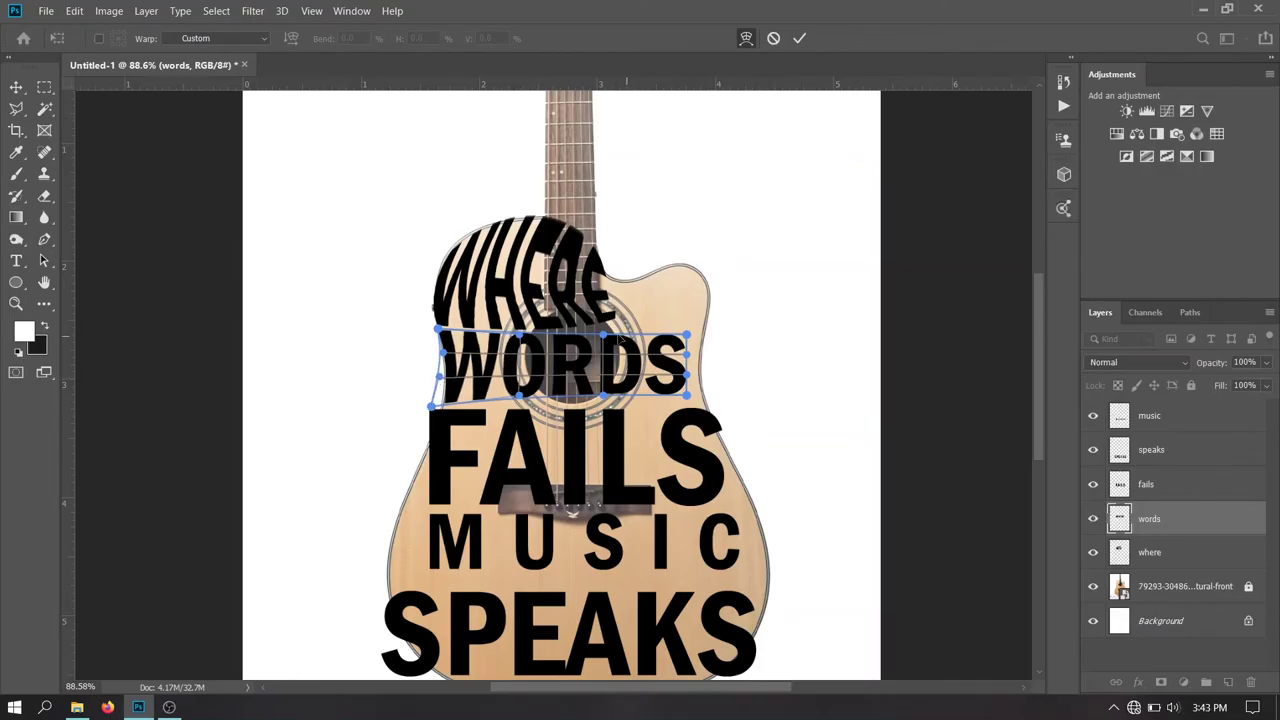
pyautogui.moveTo(615, 336); pyautogui.dragTo(681, 268)
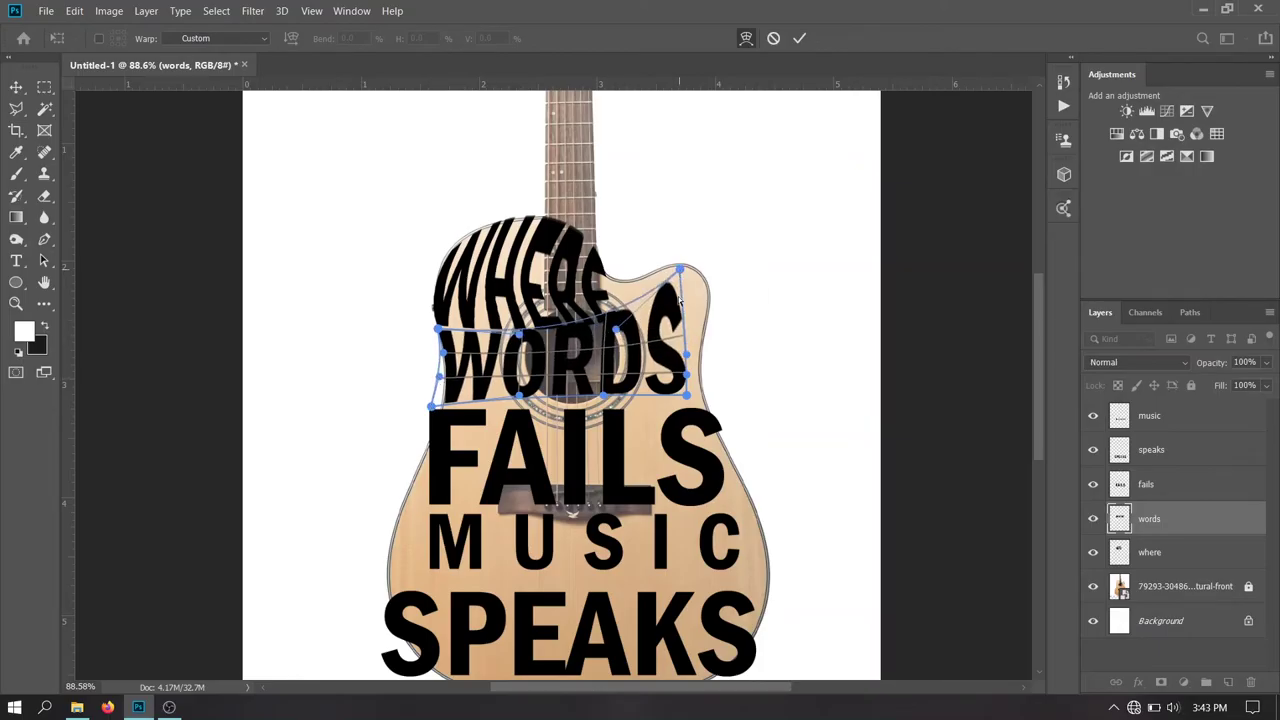
pyautogui.moveTo(706, 309)
pyautogui.mouseDown()
pyautogui.moveTo(714, 298)
pyautogui.moveTo(674, 264)
pyautogui.mouseUp()
pyautogui.moveTo(614, 332); pyautogui.dragTo(609, 381)
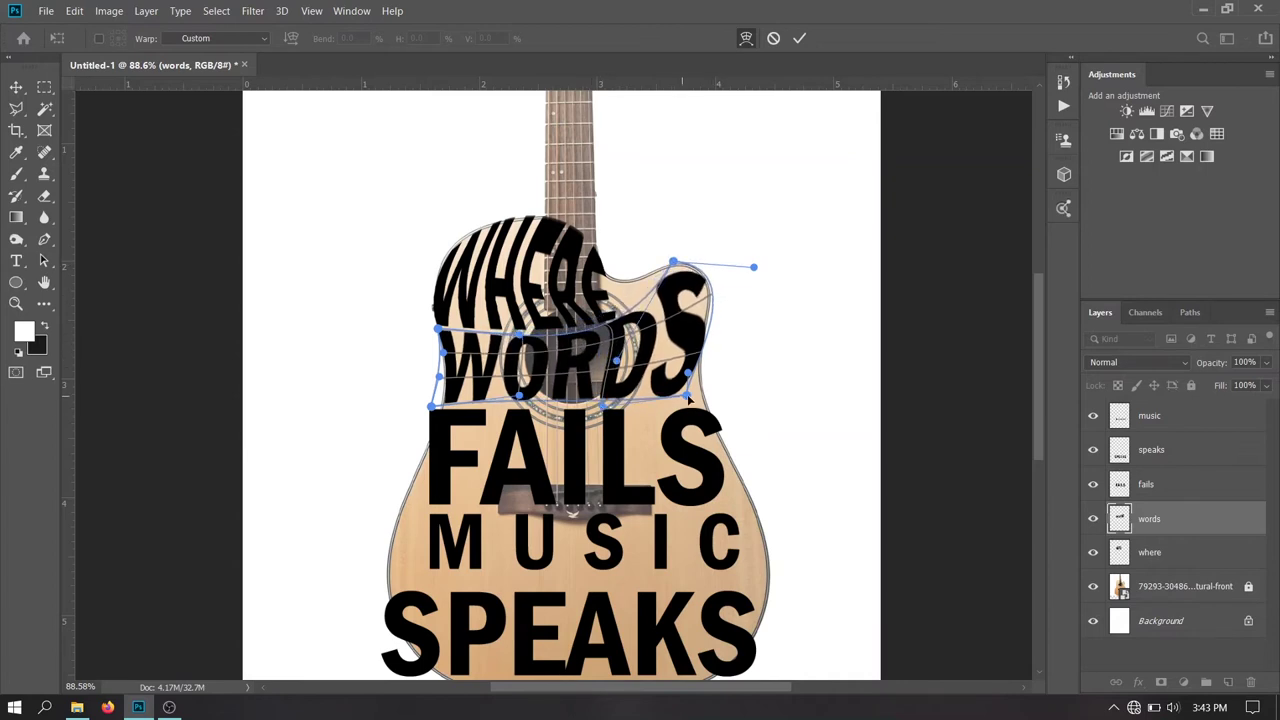
pyautogui.moveTo(688, 396); pyautogui.dragTo(700, 406)
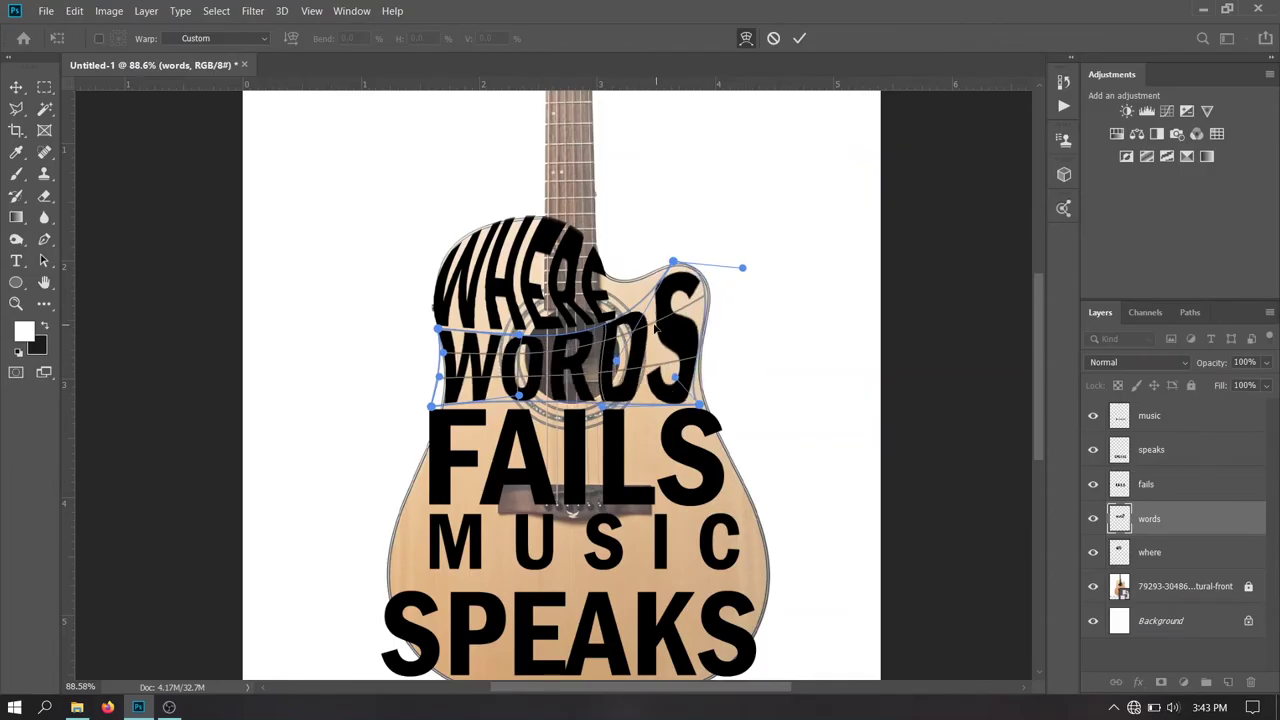
pyautogui.moveTo(673, 361); pyautogui.dragTo(690, 308)
pyautogui.moveTo(674, 262); pyautogui.dragTo(676, 266)
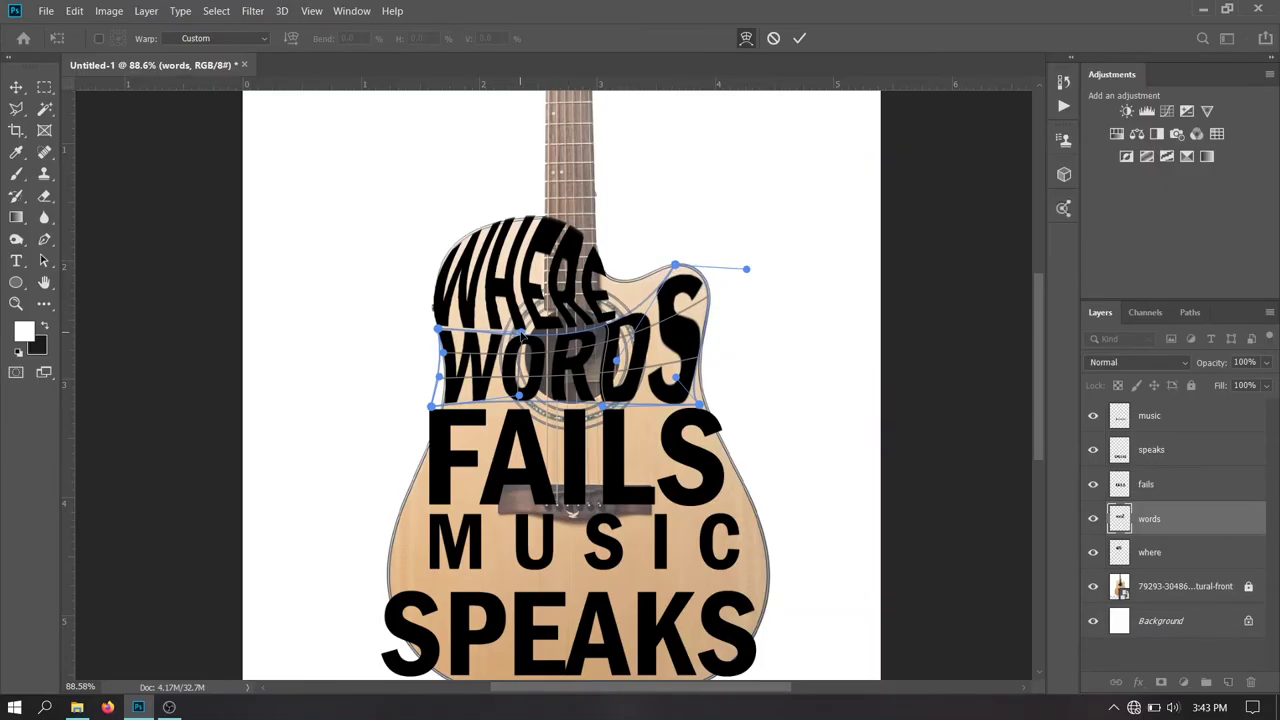
pyautogui.moveTo(698, 404); pyautogui.dragTo(701, 416)
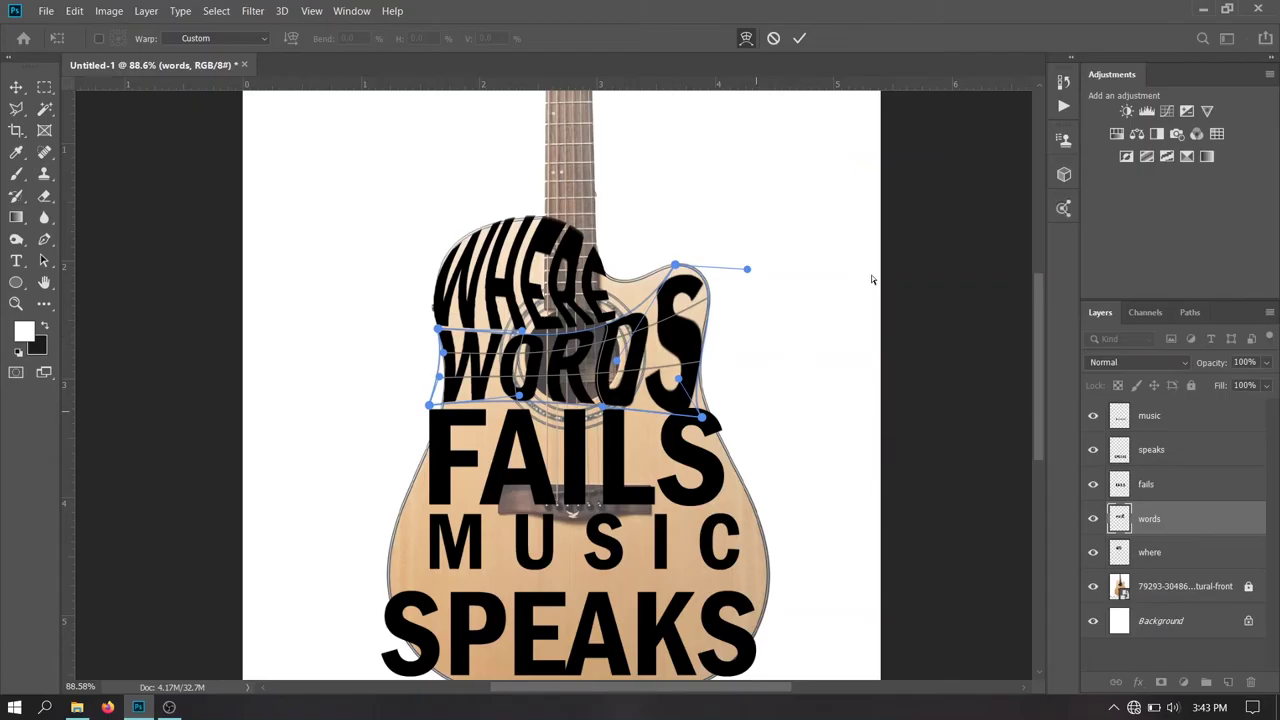
pyautogui.press('Return')
pyautogui.scroll(-2, 540, 420)
# Select the fails layer and switch it to Warp transform
pyautogui.click(537, 421)
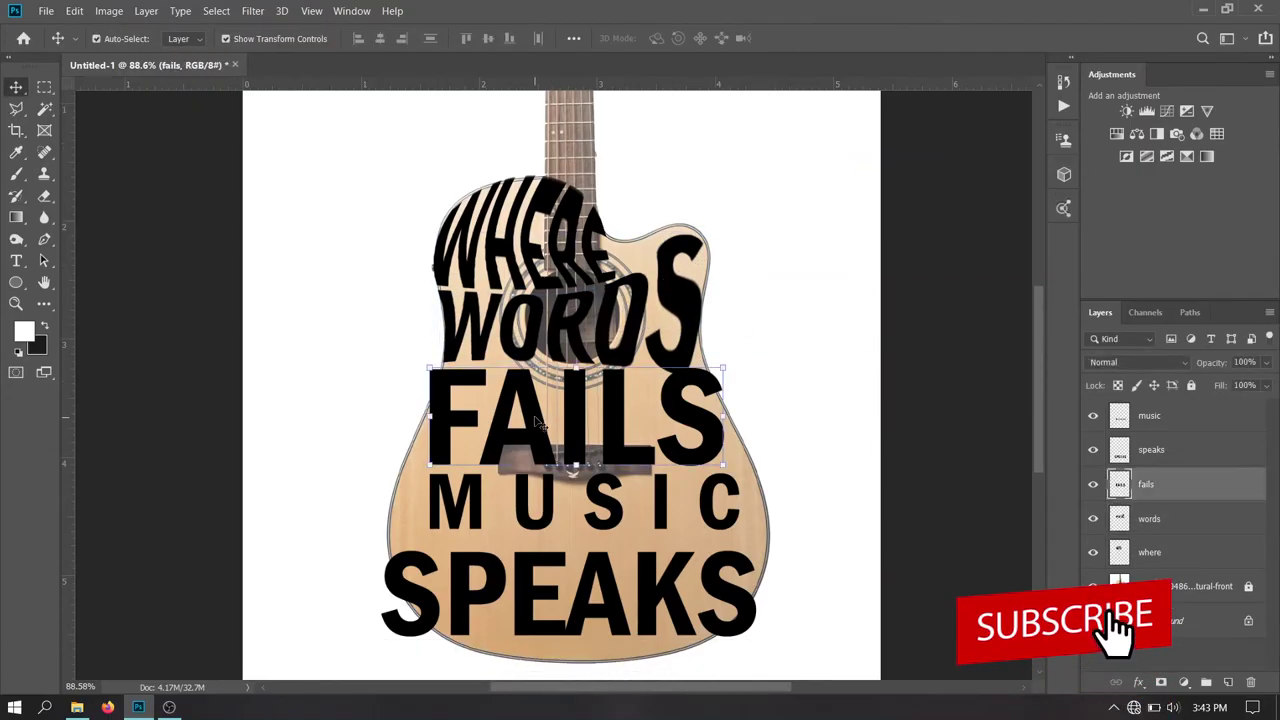
pyautogui.rightClick(537, 421)
pyautogui.click(577, 525)
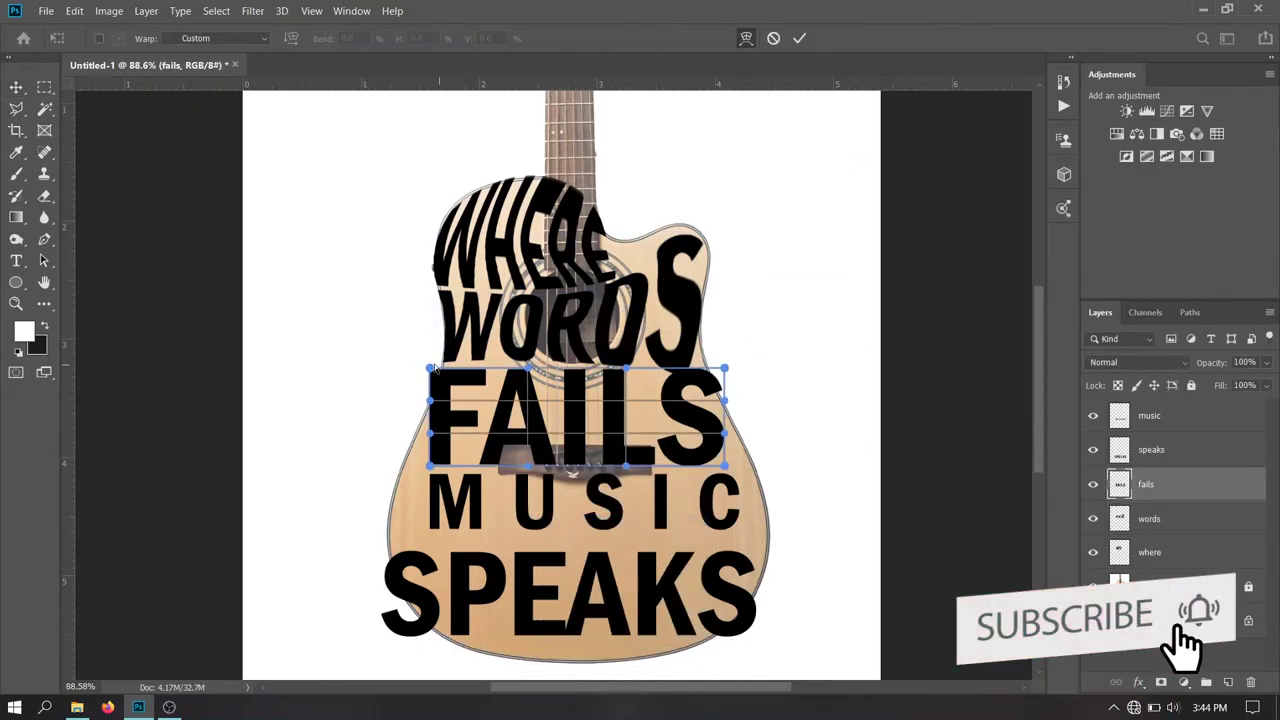
# Slant FAILS' F out left, stretch its S down the body edge, and commit
pyautogui.moveTo(430, 465)
pyautogui.mouseDown()
pyautogui.moveTo(382, 503)
pyautogui.moveTo(393, 500)
pyautogui.mouseUp()
pyautogui.moveTo(420, 448)
pyautogui.mouseDown()
pyautogui.moveTo(404, 467)
pyautogui.moveTo(430, 410)
pyautogui.mouseUp()
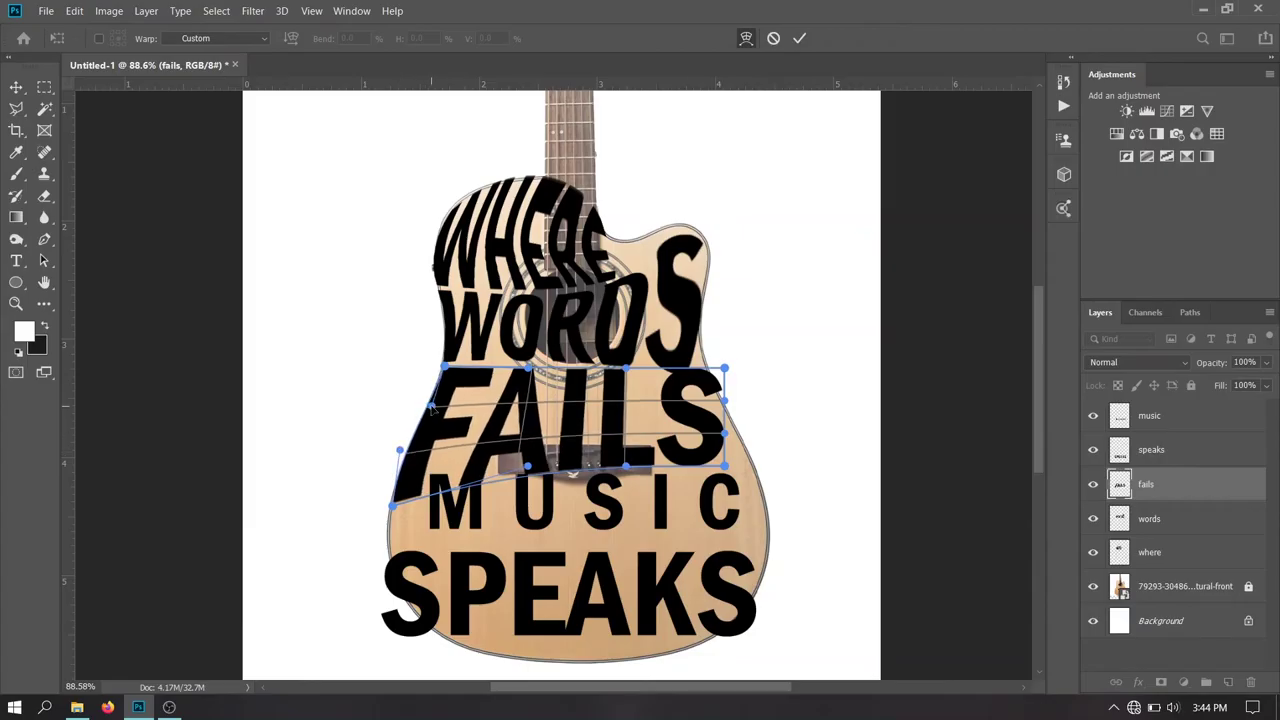
pyautogui.moveTo(724, 369); pyautogui.dragTo(726, 383)
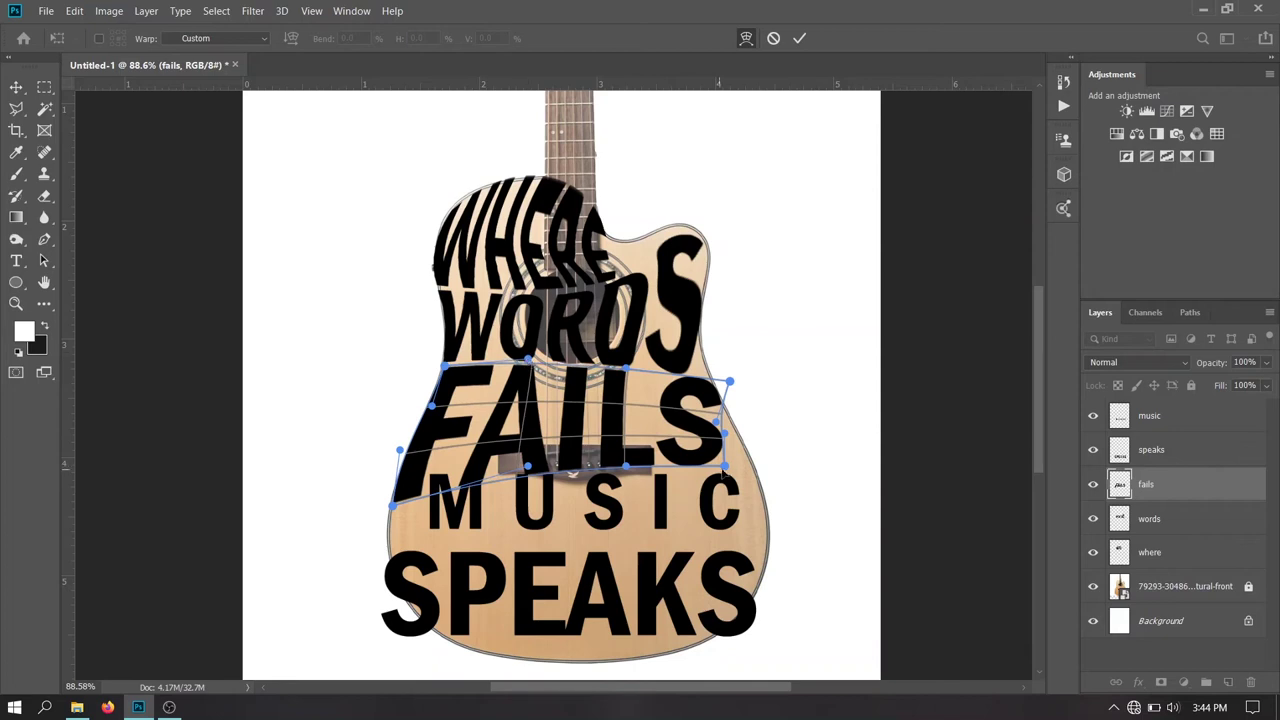
pyautogui.moveTo(724, 465); pyautogui.dragTo(790, 508)
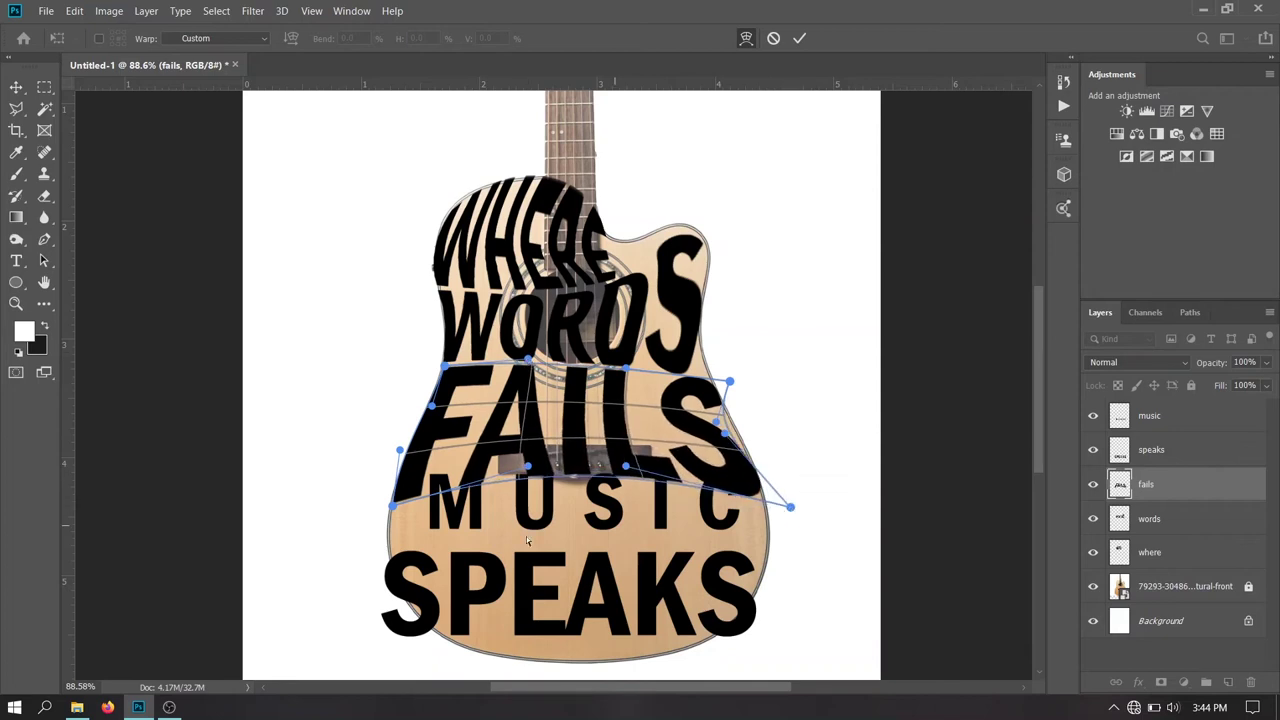
pyautogui.moveTo(580, 476); pyautogui.dragTo(580, 467)
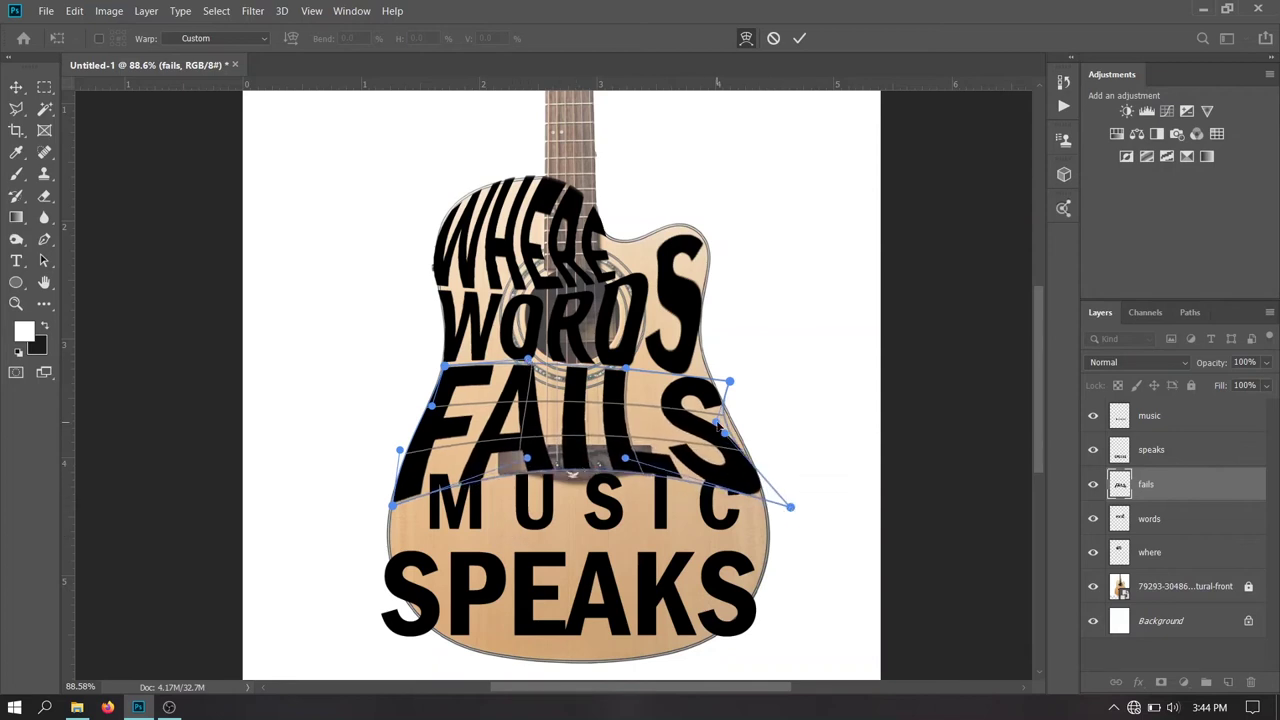
pyautogui.moveTo(719, 423); pyautogui.dragTo(733, 425)
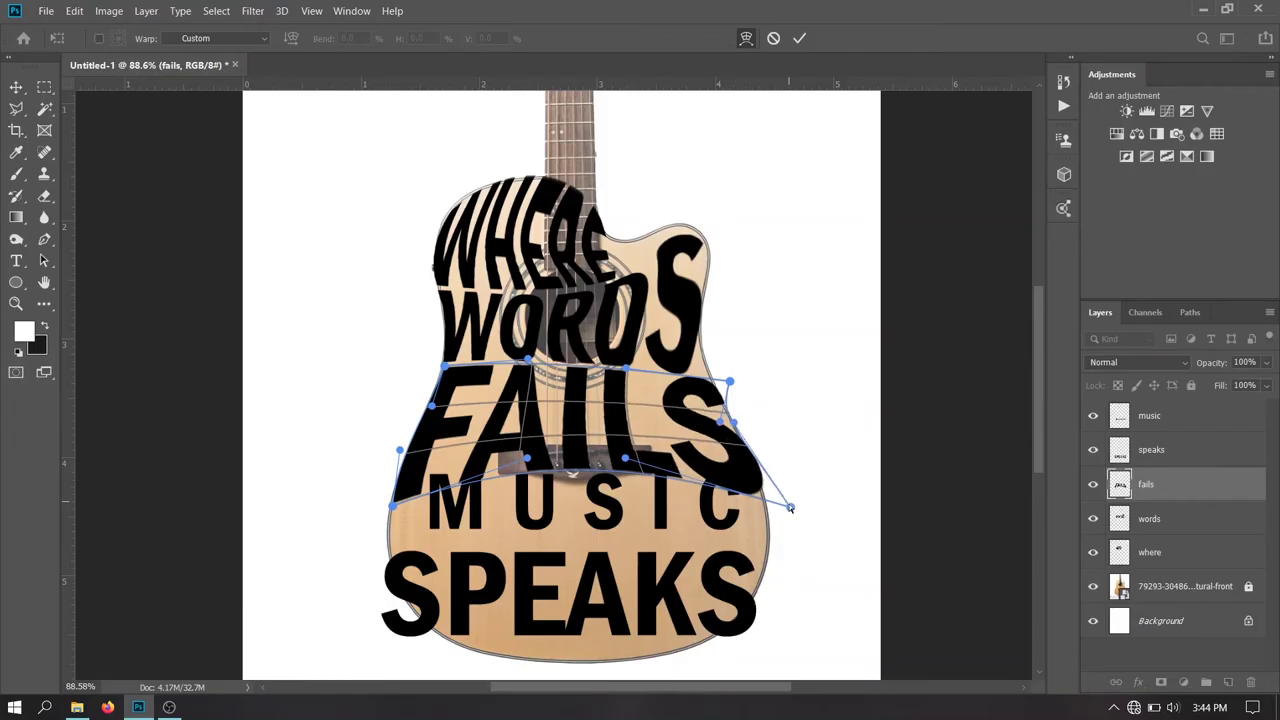
pyautogui.moveTo(790, 507); pyautogui.dragTo(777, 507)
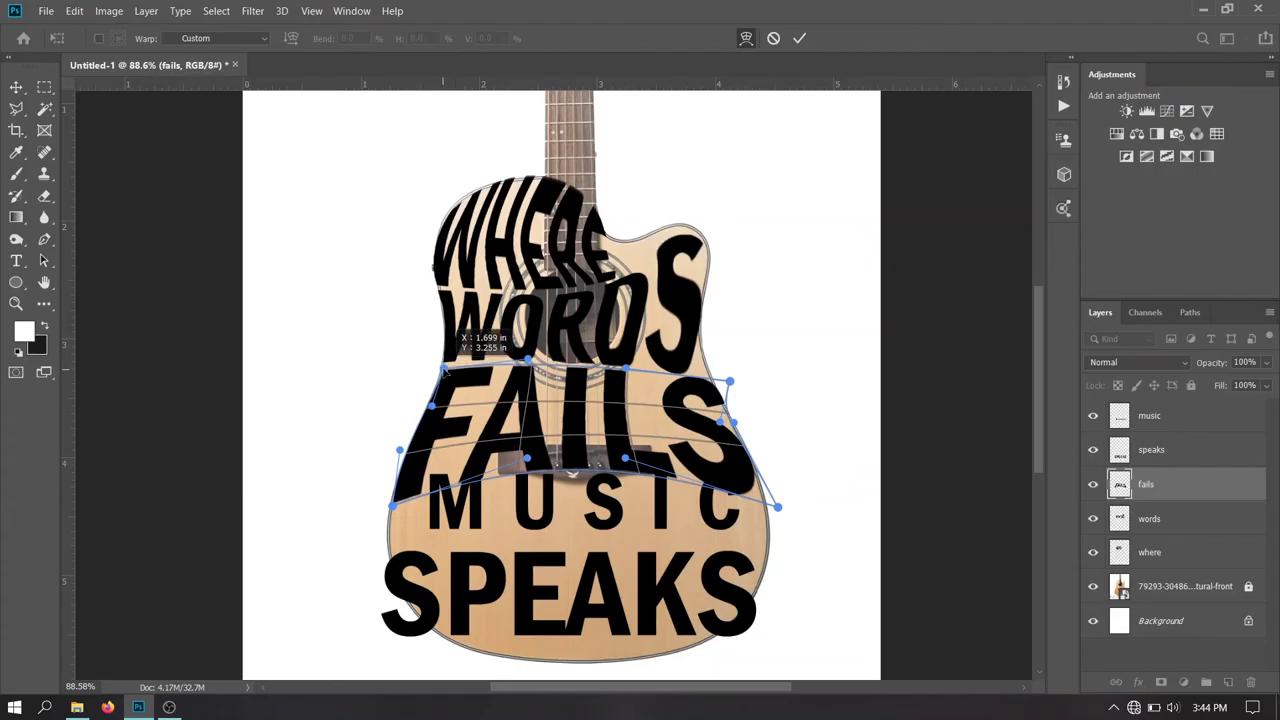
pyautogui.moveTo(732, 381); pyautogui.dragTo(733, 390)
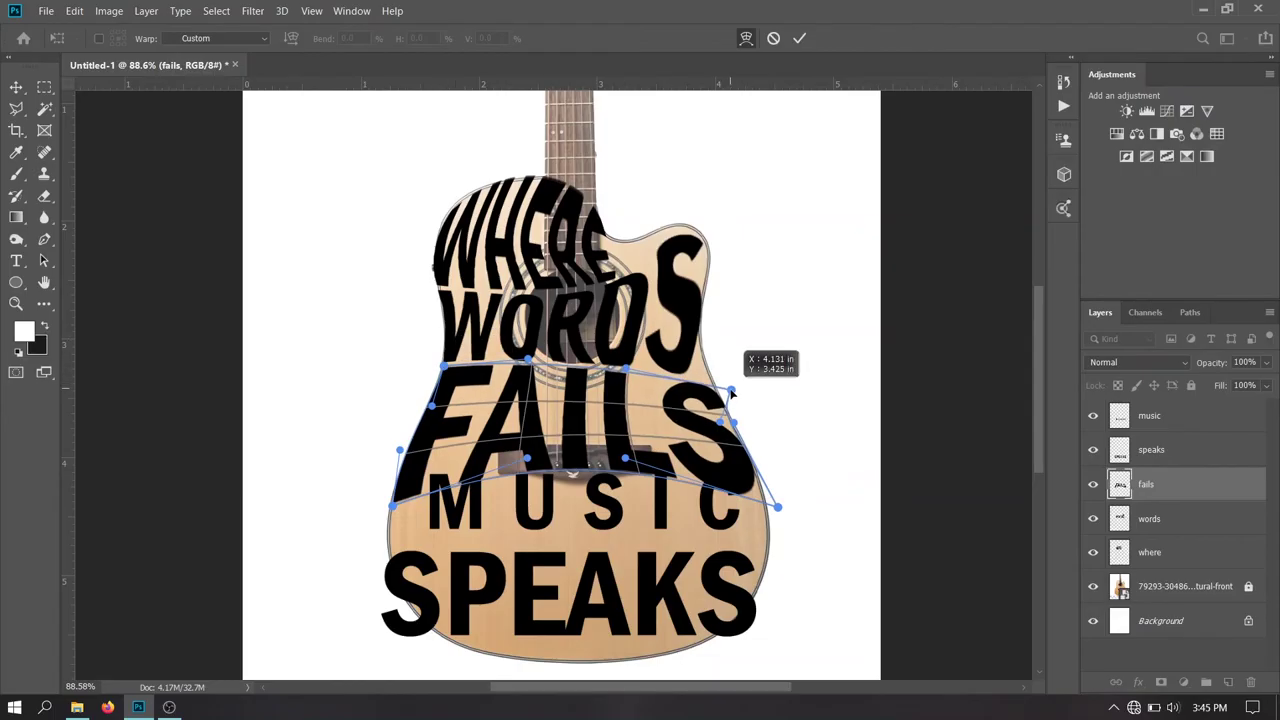
pyautogui.press('Return')
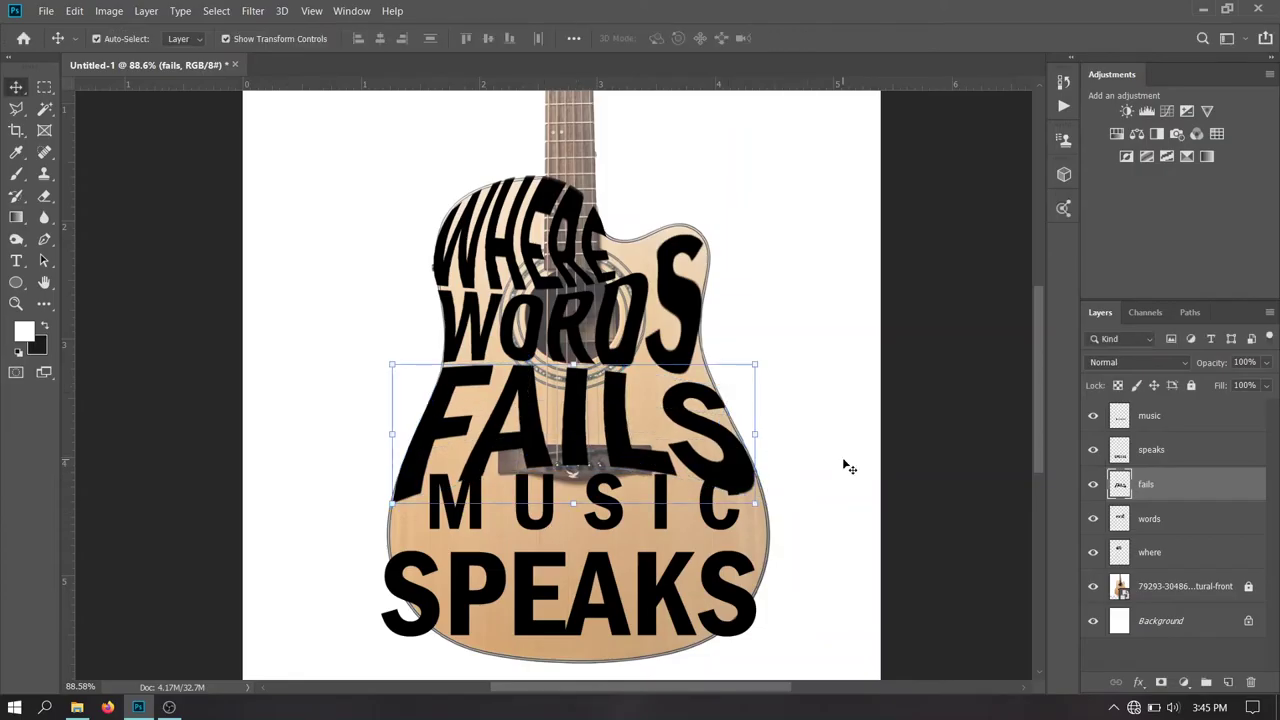
# Warp MUSIC into a gentle upward arc along the guitar body's curve and commit it
pyautogui.click(558, 494)
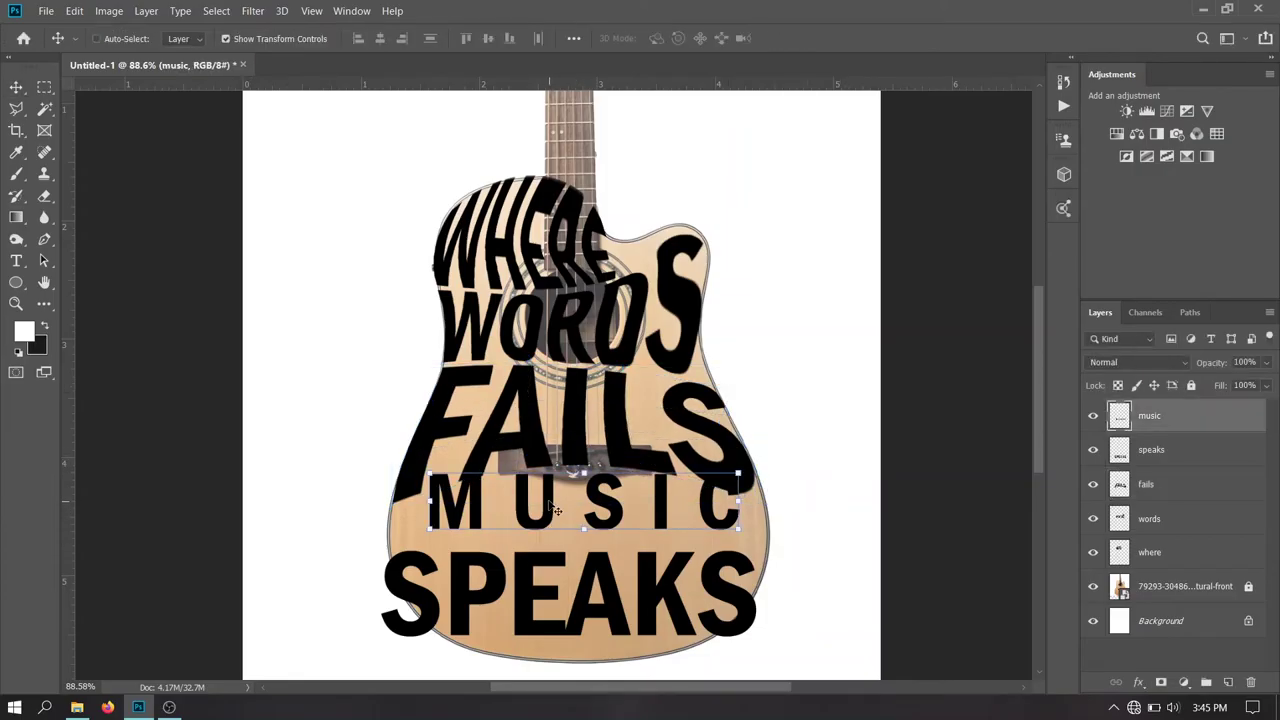
pyautogui.hotkey('ctrl', 't')
pyautogui.rightClick(548, 510)
pyautogui.click(620, 383)
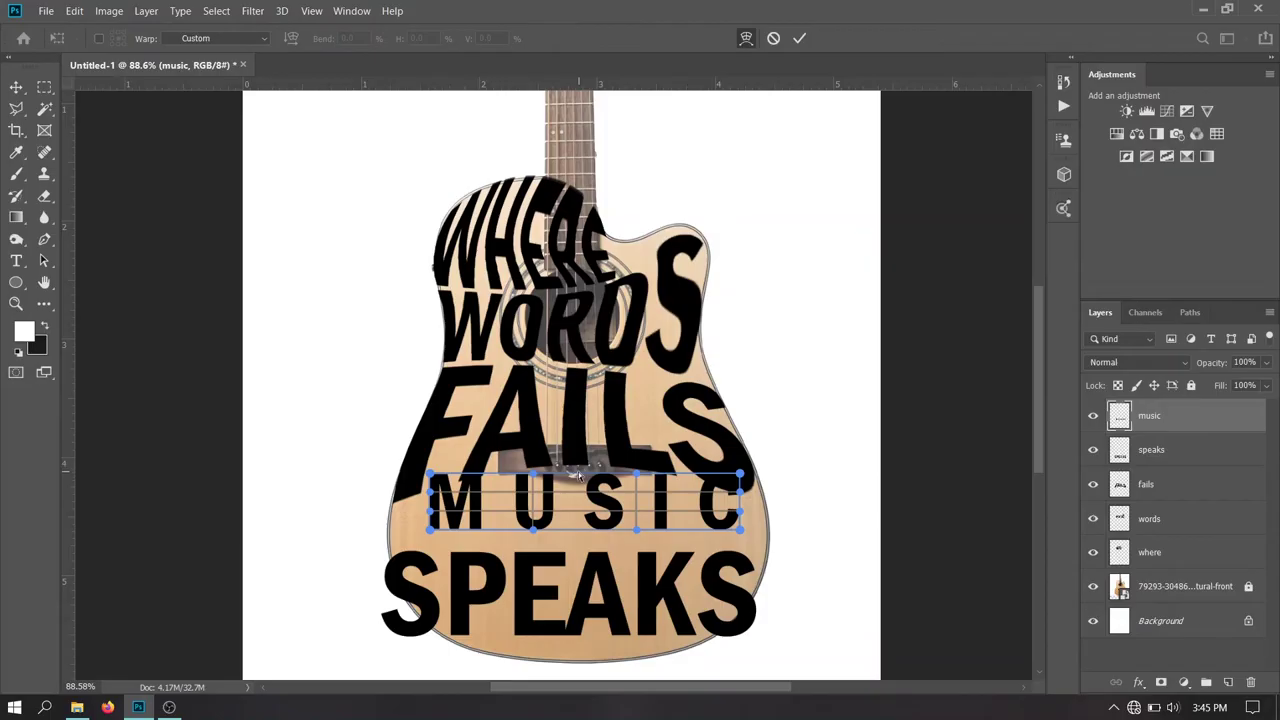
pyautogui.moveTo(430, 476)
pyautogui.mouseDown()
pyautogui.moveTo(388, 508)
pyautogui.moveTo(432, 543)
pyautogui.moveTo(420, 535)
pyautogui.mouseUp()
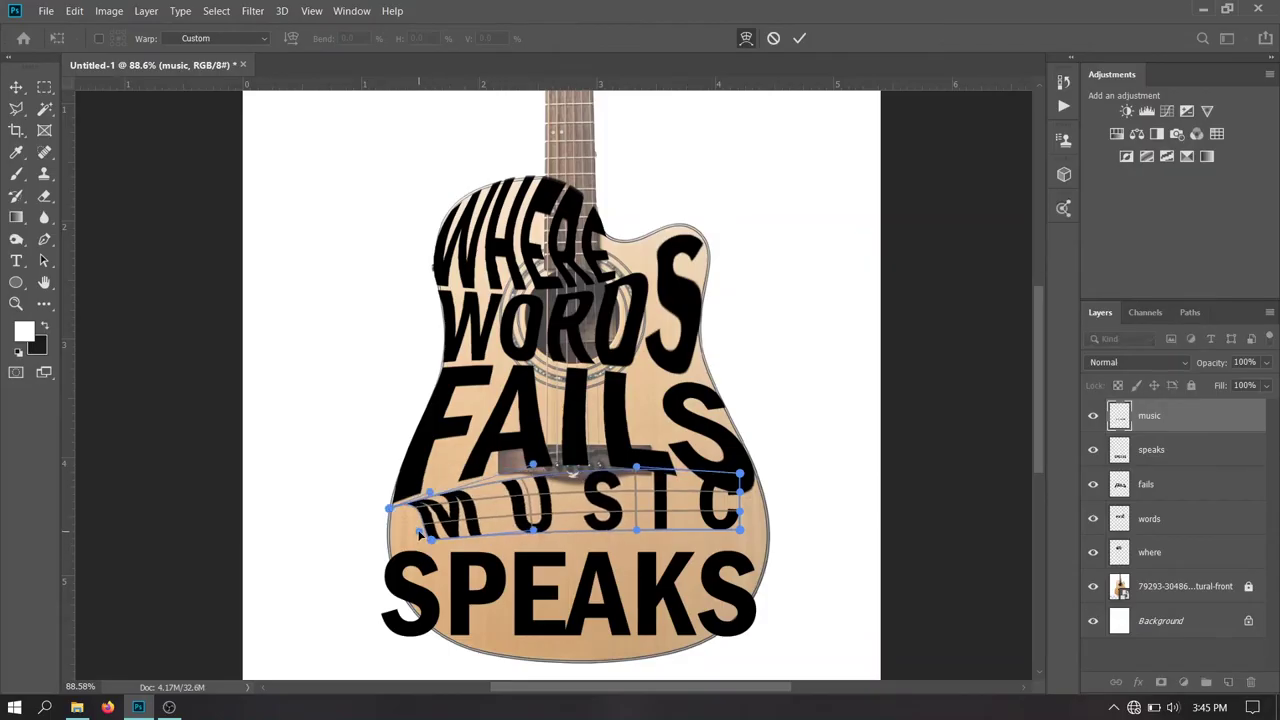
pyautogui.moveTo(745, 480); pyautogui.dragTo(767, 508)
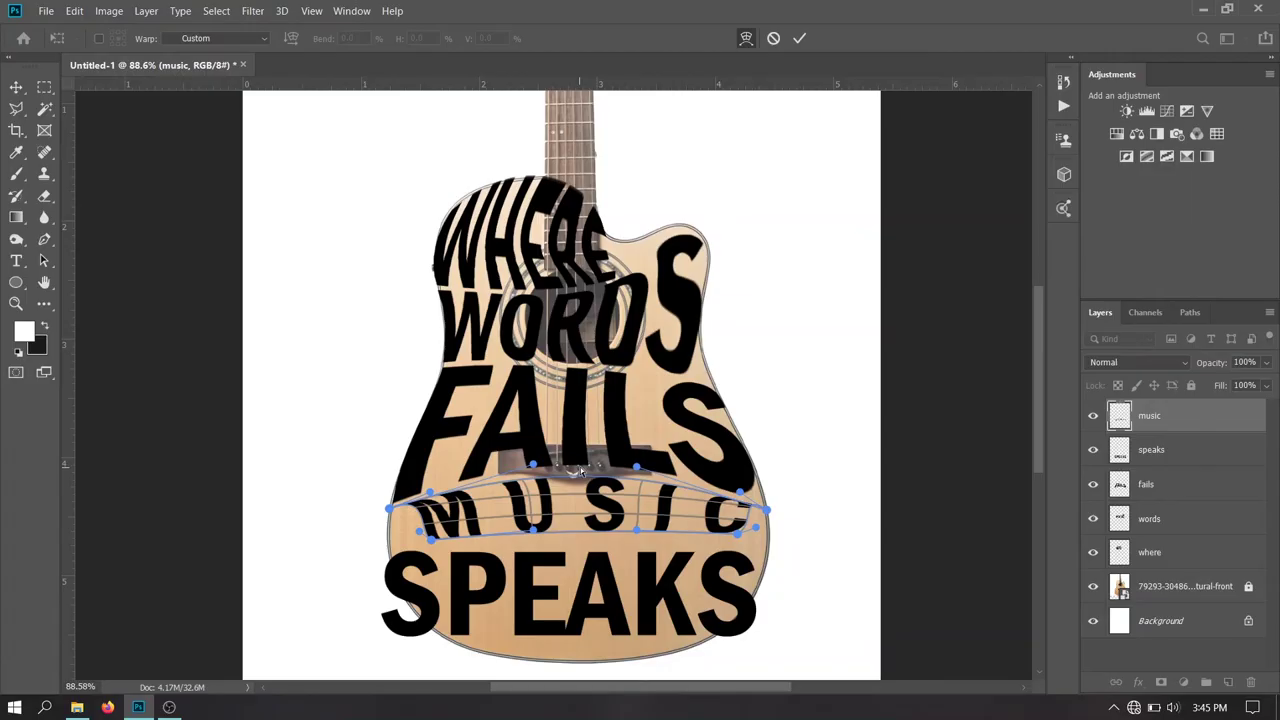
pyautogui.moveTo(582, 478); pyautogui.dragTo(584, 462)
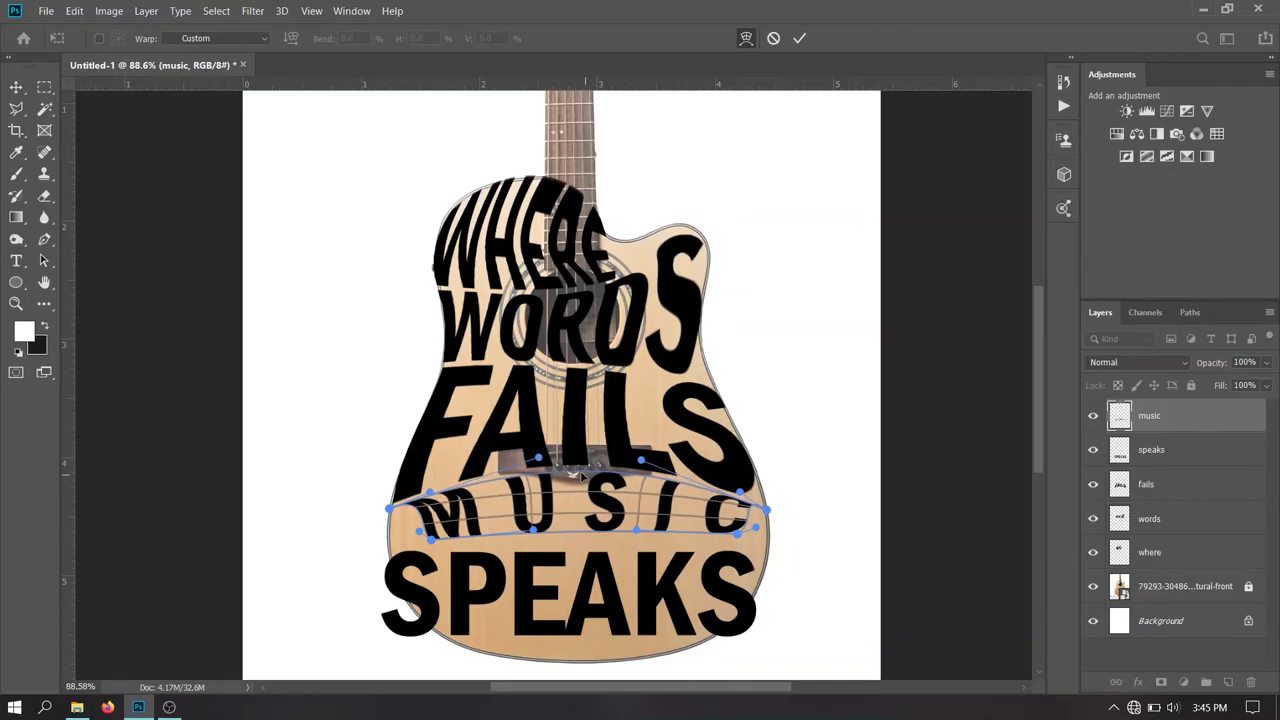
pyautogui.moveTo(745, 530)
pyautogui.mouseDown()
pyautogui.moveTo(782, 511)
pyautogui.moveTo(739, 512)
pyautogui.mouseUp()
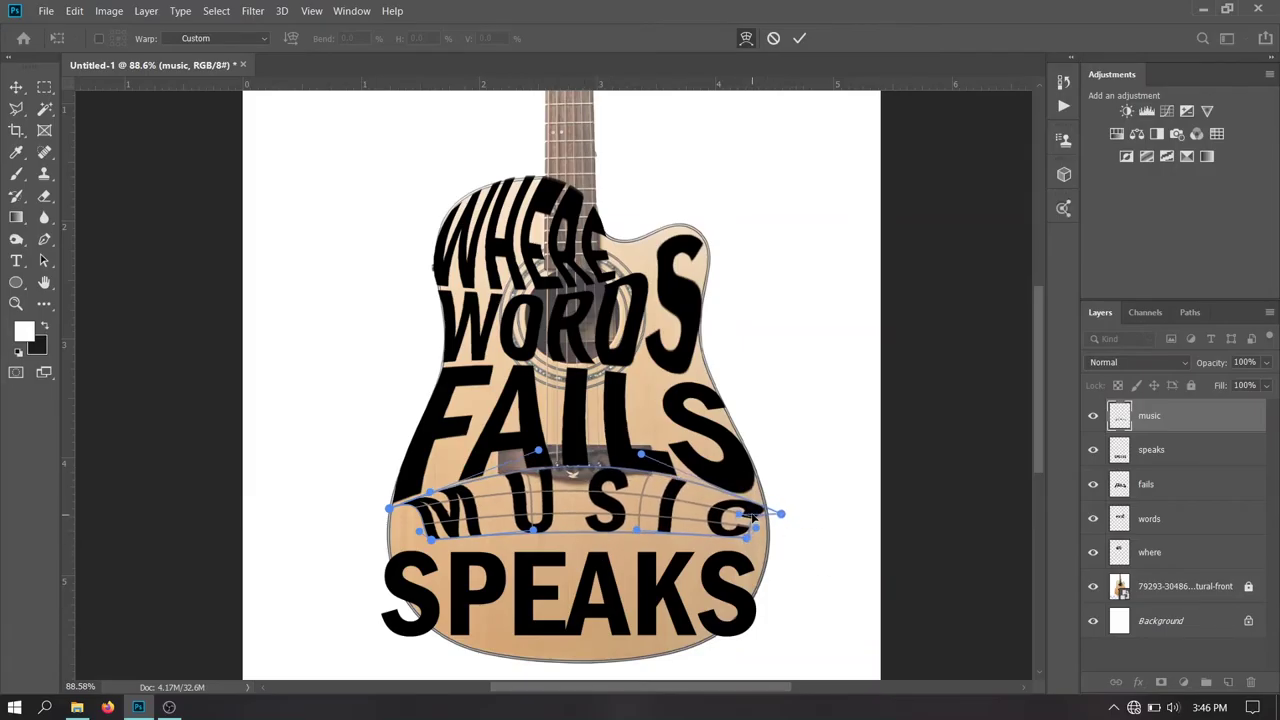
pyautogui.moveTo(428, 512); pyautogui.dragTo(424, 524)
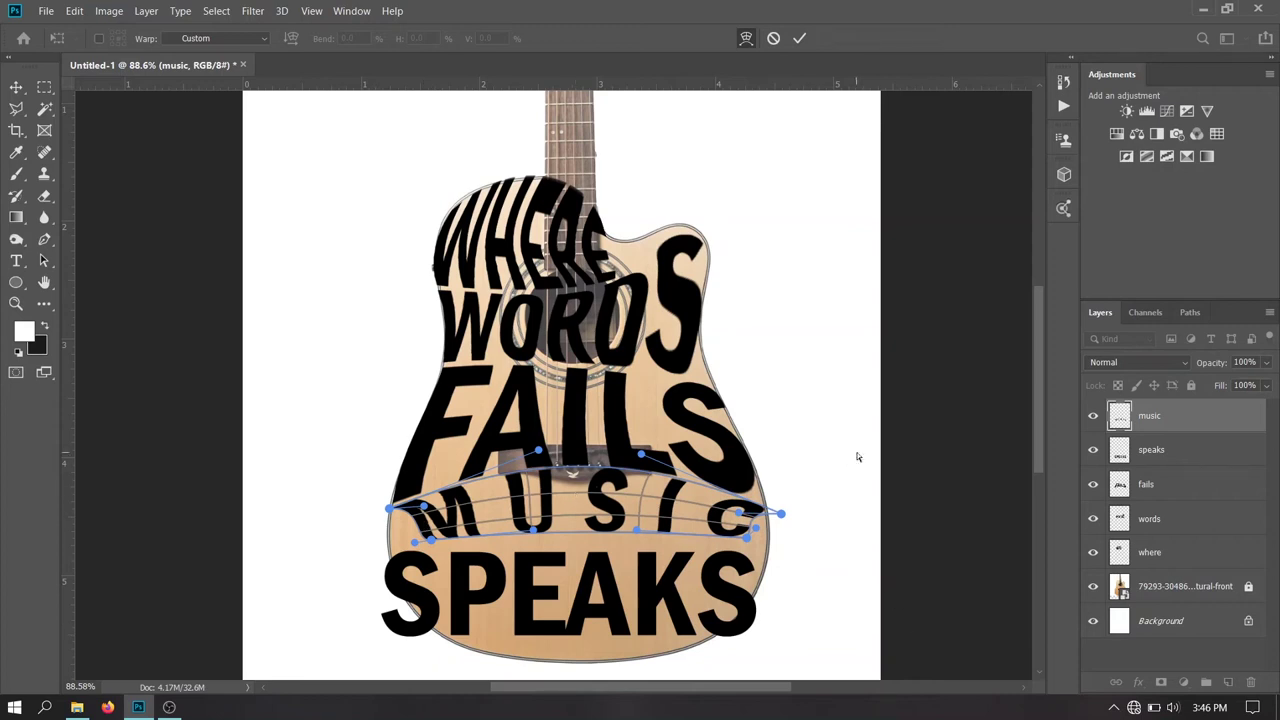
pyautogui.click(799, 38)
pyautogui.keyDown('ctrl'); pyautogui.click(548, 580); pyautogui.keyUp('ctrl')
# Warp SPEAKS so its bottom bulges outward to fill the guitar's rounded lower edge
pyautogui.hotkey('ctrl', 't')
pyautogui.rightClick(528, 588)
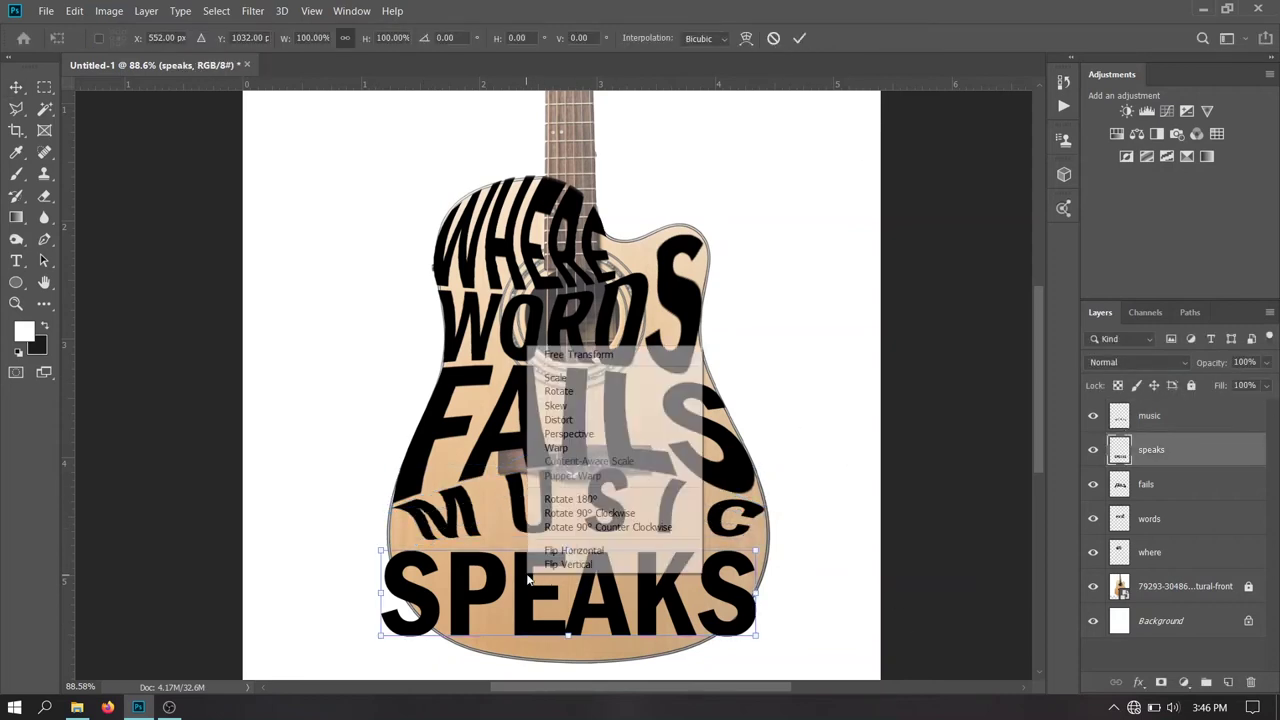
pyautogui.click(565, 445)
pyautogui.moveTo(381, 550); pyautogui.dragTo(392, 550)
pyautogui.moveTo(381, 636); pyautogui.dragTo(474, 649)
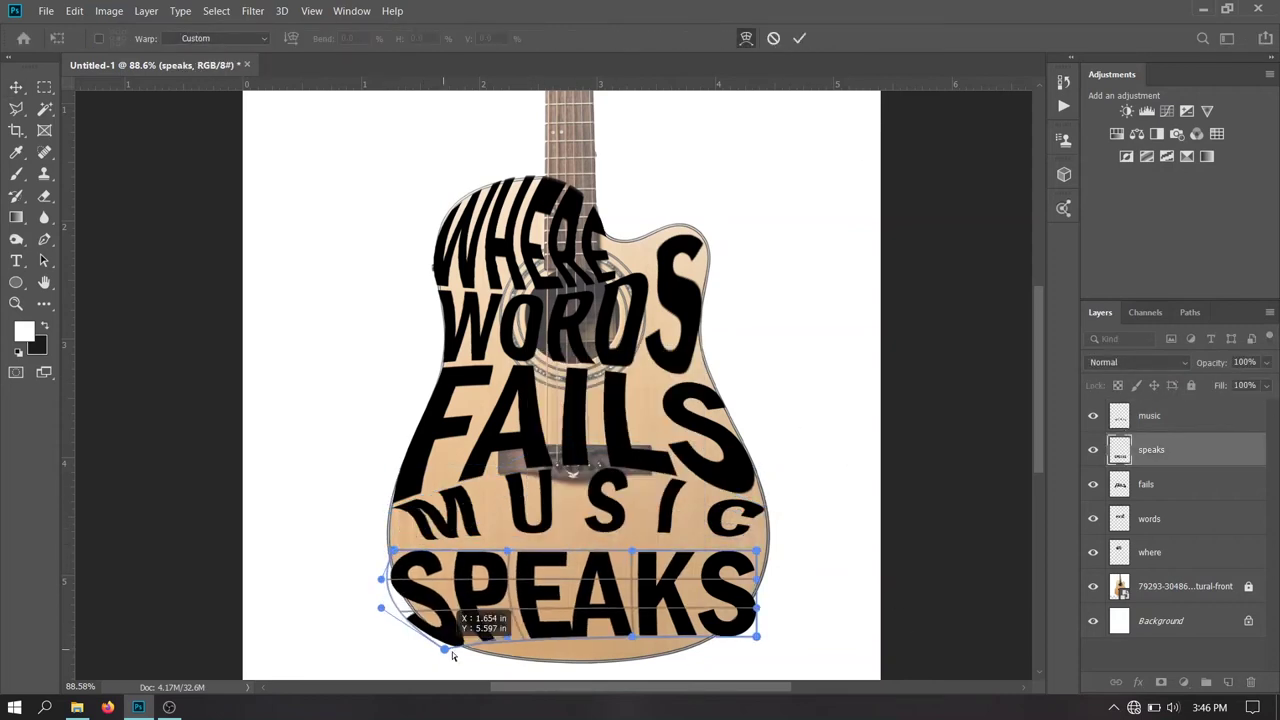
pyautogui.moveTo(381, 579)
pyautogui.mouseDown()
pyautogui.moveTo(397, 572)
pyautogui.moveTo(390, 546)
pyautogui.mouseUp()
pyautogui.moveTo(757, 550); pyautogui.dragTo(776, 548)
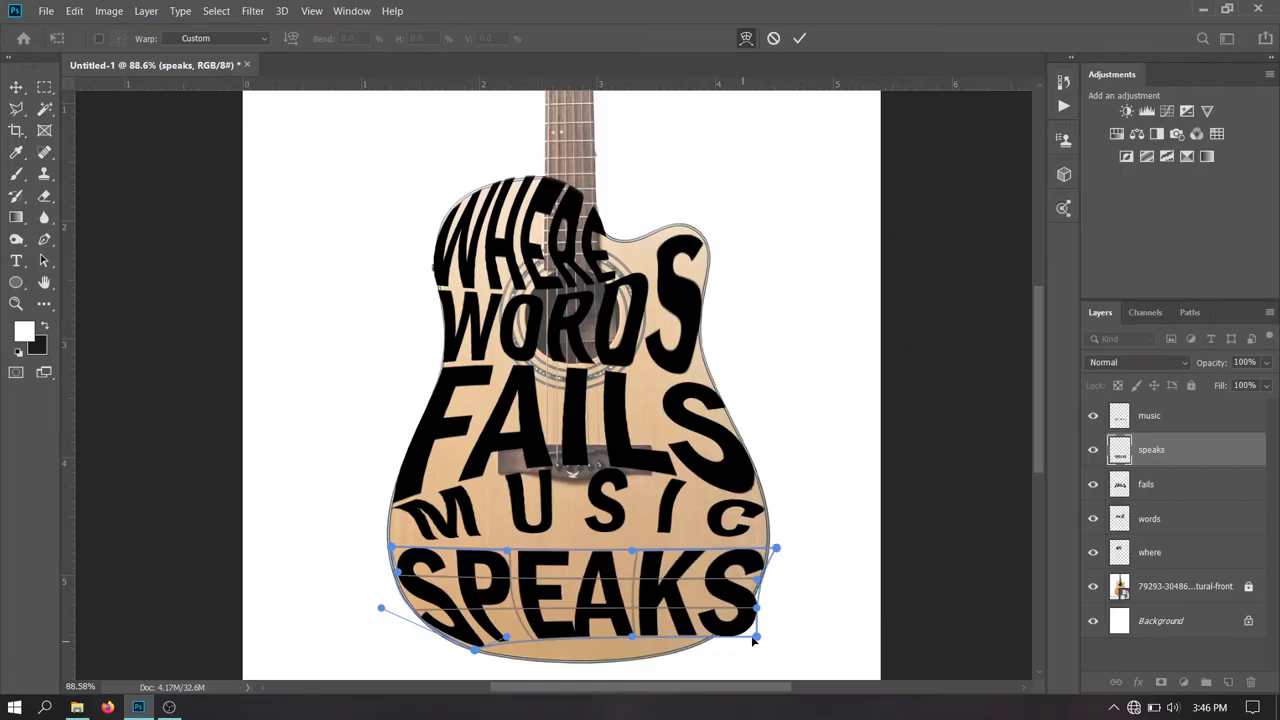
pyautogui.moveTo(757, 636); pyautogui.dragTo(706, 651)
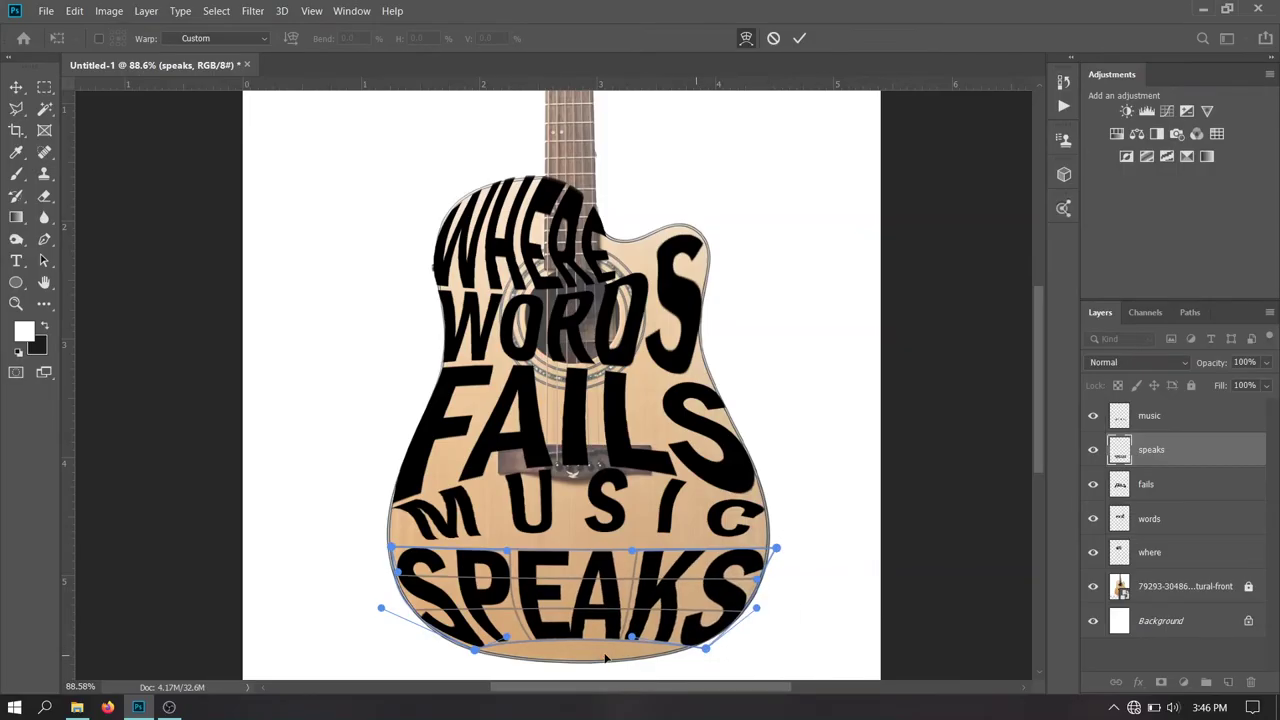
pyautogui.moveTo(605, 657); pyautogui.dragTo(608, 670)
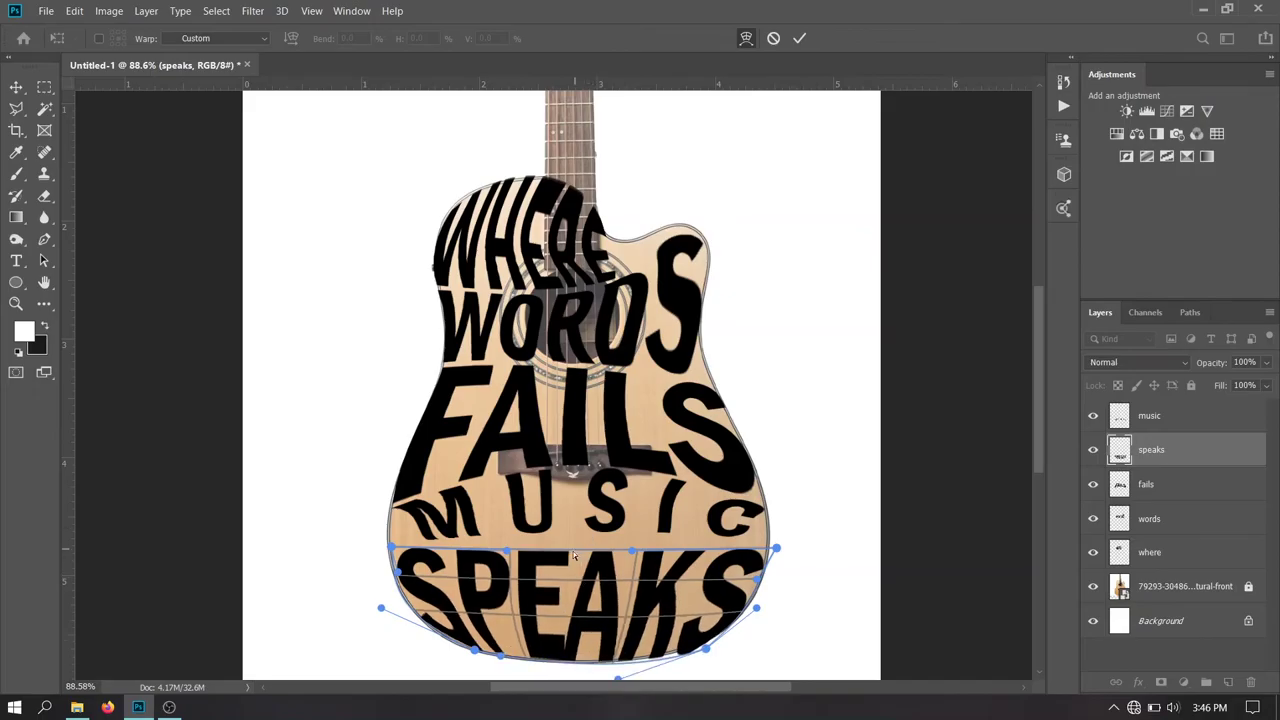
pyautogui.moveTo(574, 555); pyautogui.dragTo(577, 539)
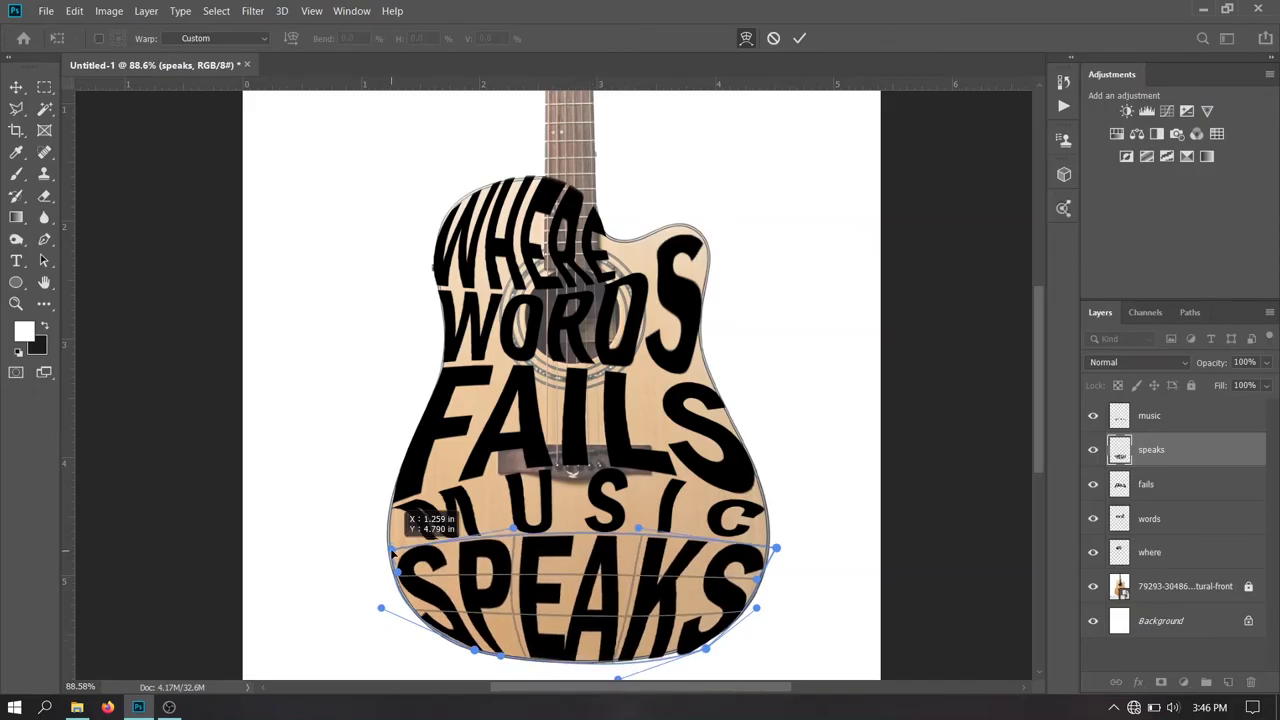
pyautogui.press('Return')
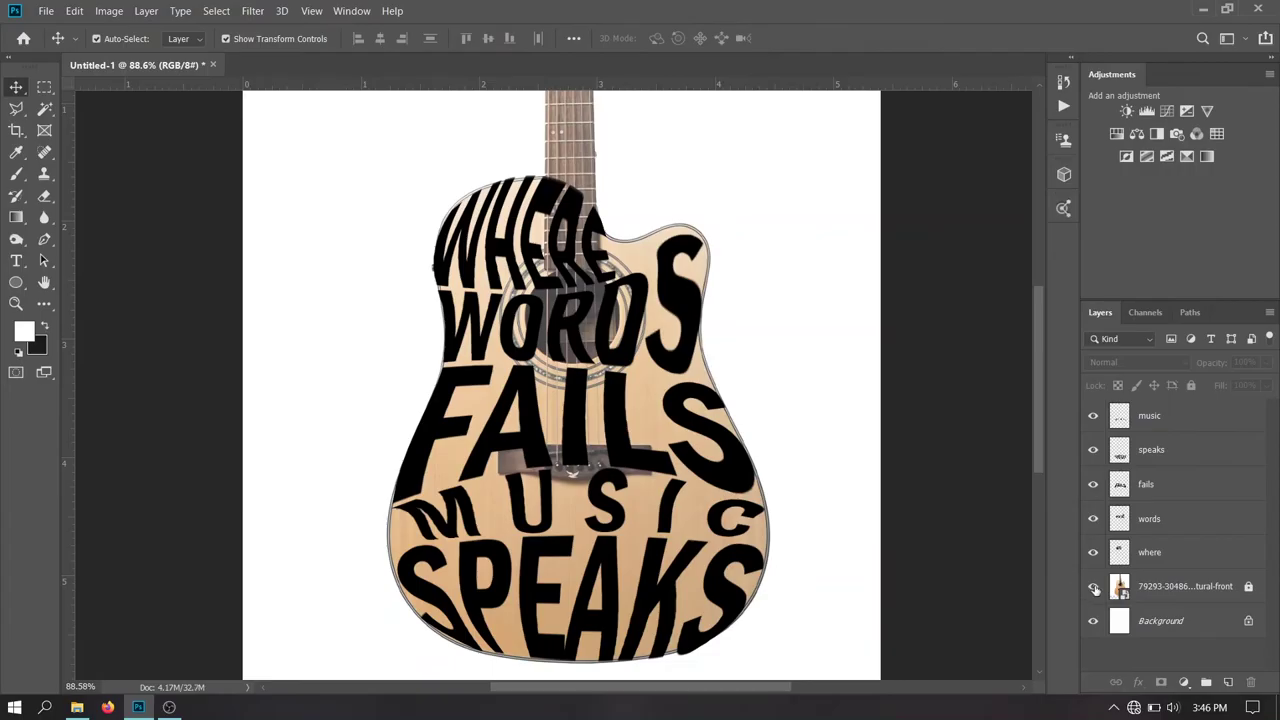
# Briefly hide the guitar photo to check the text, then unlock the guitar layer
pyautogui.click(1094, 588)
pyautogui.click(1094, 588)
pyautogui.scroll(-2, 686, 290)
pyautogui.scroll(-1, 689, 298)
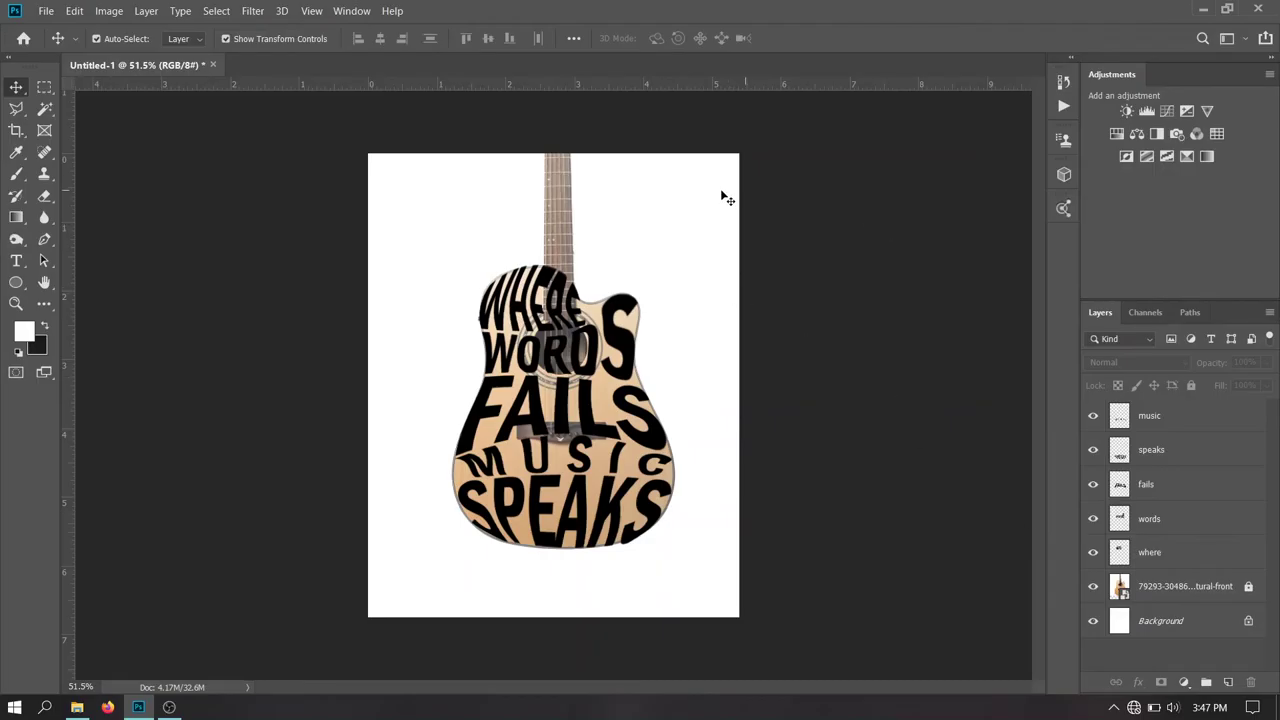
pyautogui.click(1249, 588)
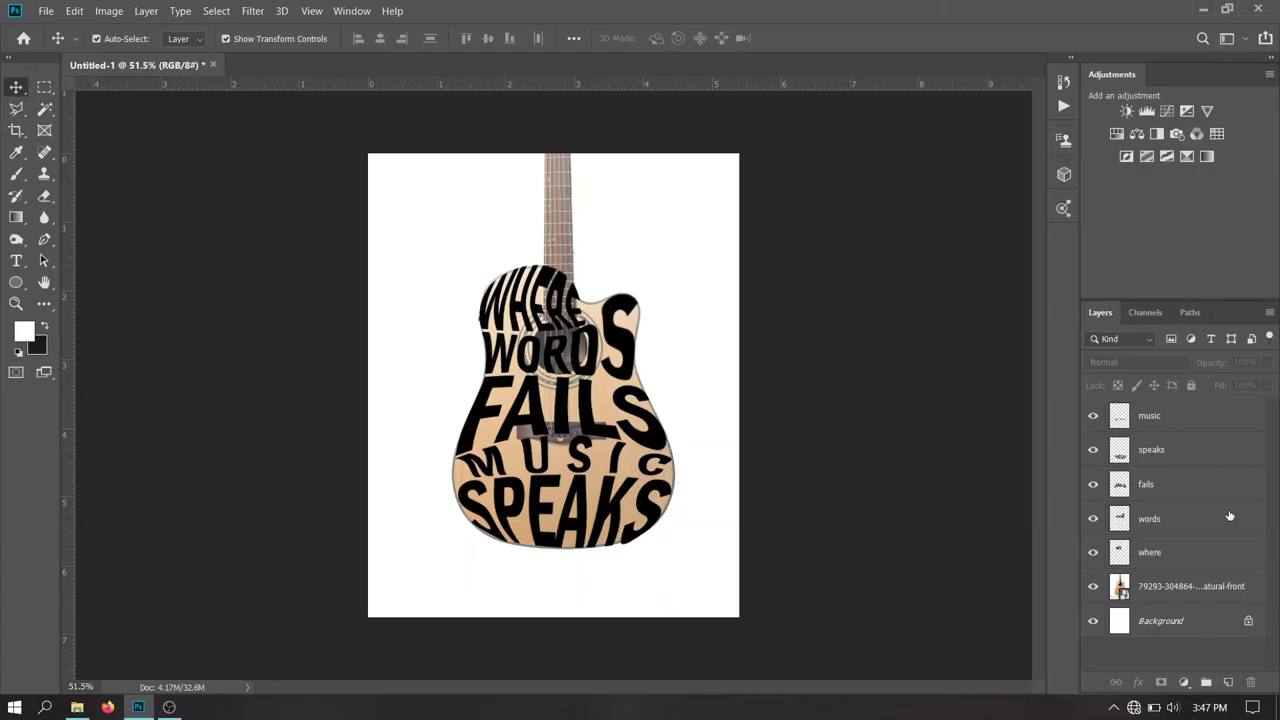
# Scale the guitar and all five word layers together to 74% so the guitar fits
pyautogui.click(1206, 425)
pyautogui.keyDown('shift'); pyautogui.click(1201, 590); pyautogui.keyUp('shift')
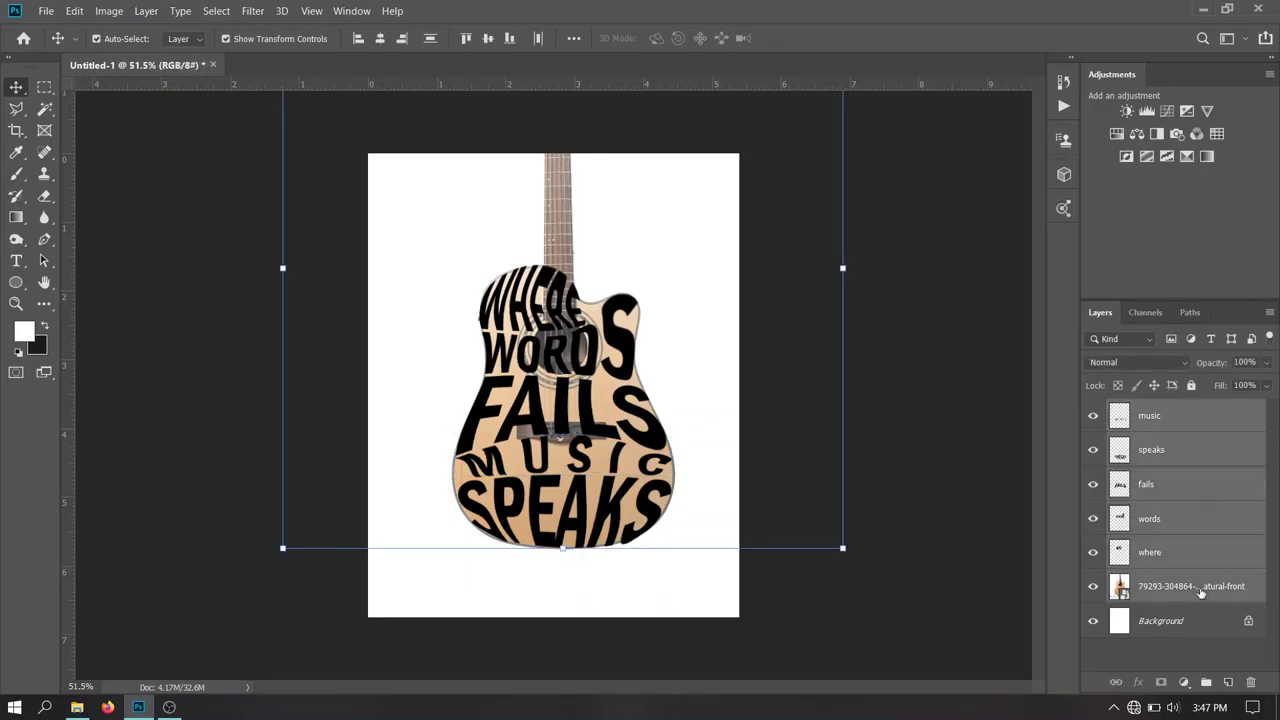
pyautogui.hotkey('ctrl', 't')
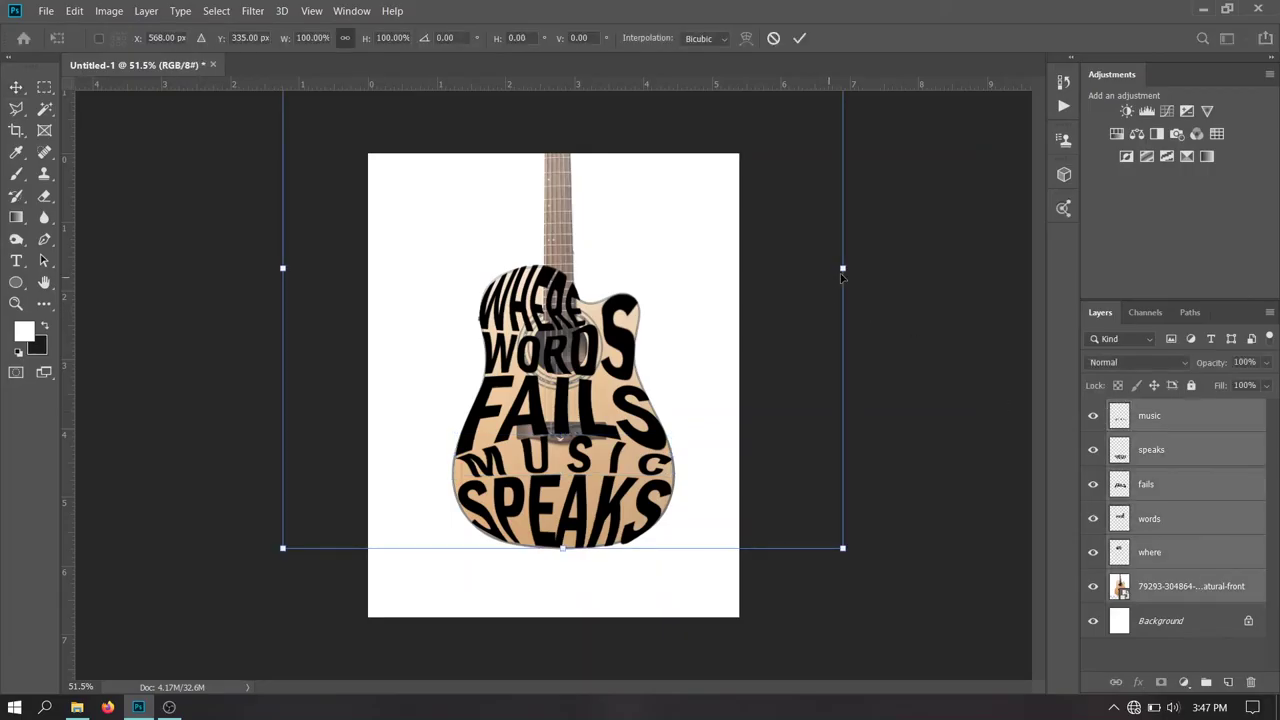
pyautogui.moveTo(844, 268)
pyautogui.mouseDown()
pyautogui.moveTo(551, 257)
pyautogui.moveTo(554, 352)
pyautogui.mouseUp()
pyautogui.moveTo(560, 192); pyautogui.dragTo(555, 165)
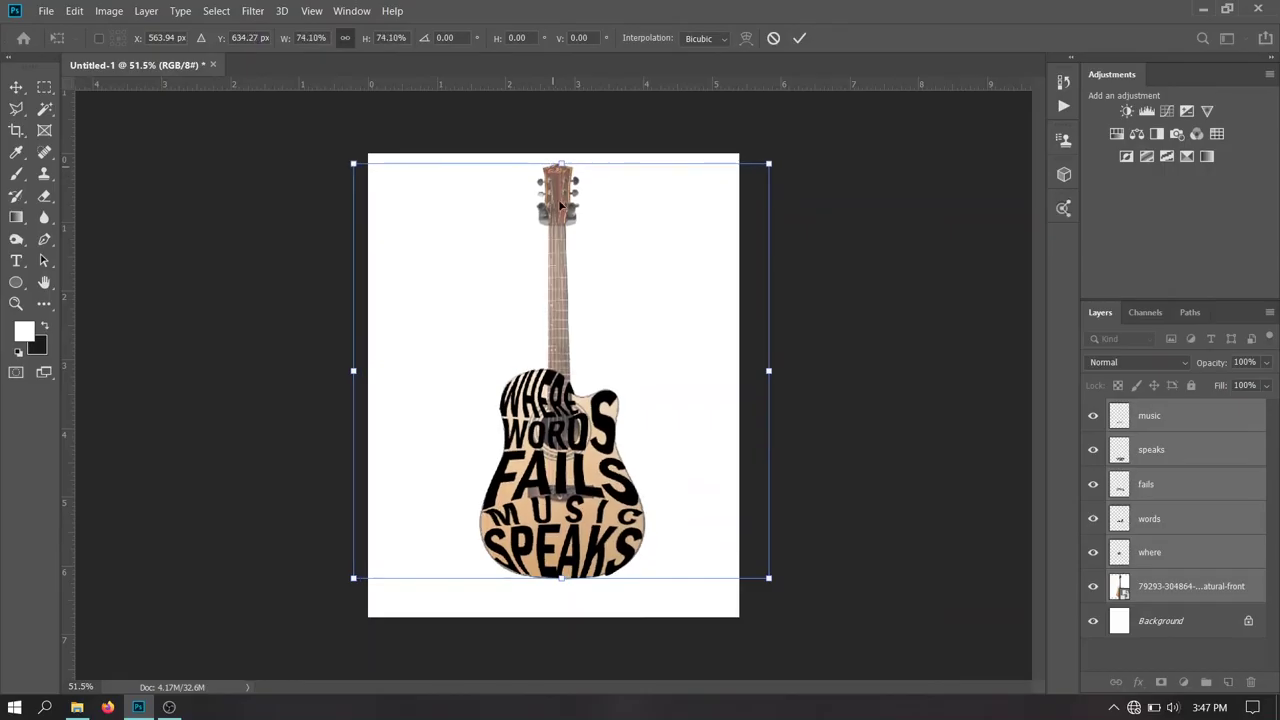
pyautogui.moveTo(560, 235); pyautogui.dragTo(560, 240)
pyautogui.press('Return')
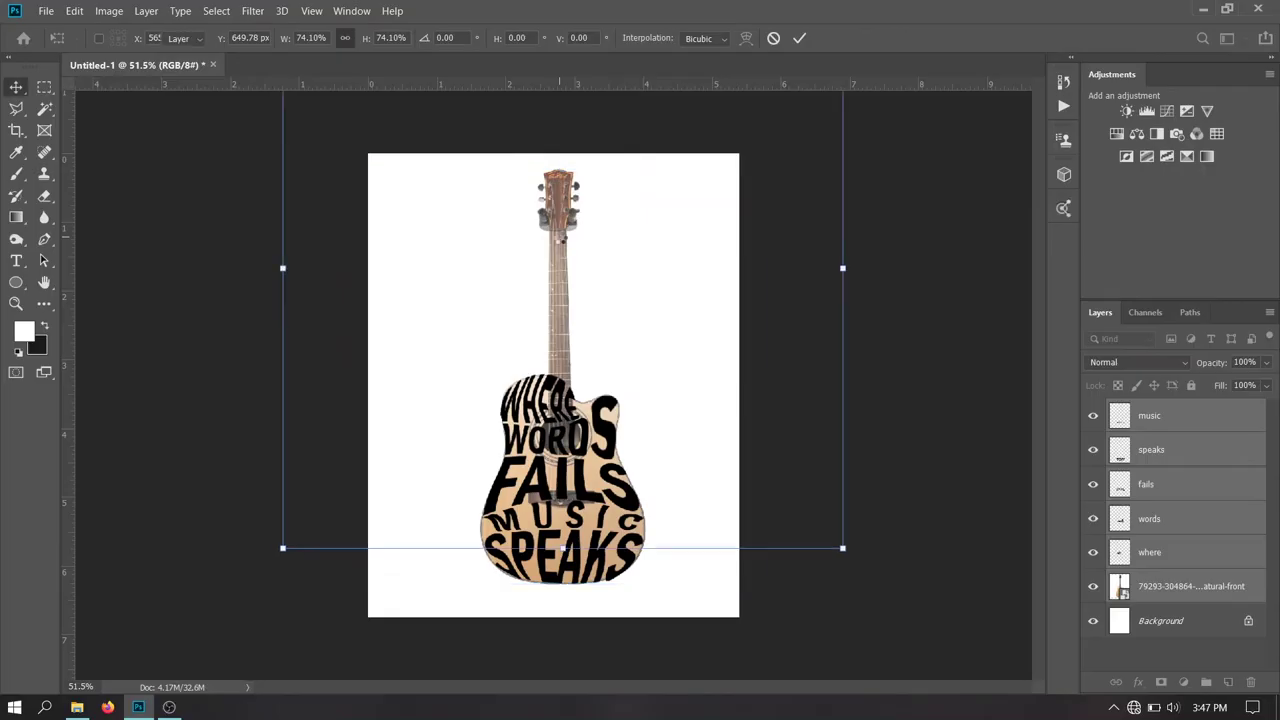
pyautogui.click(860, 280)
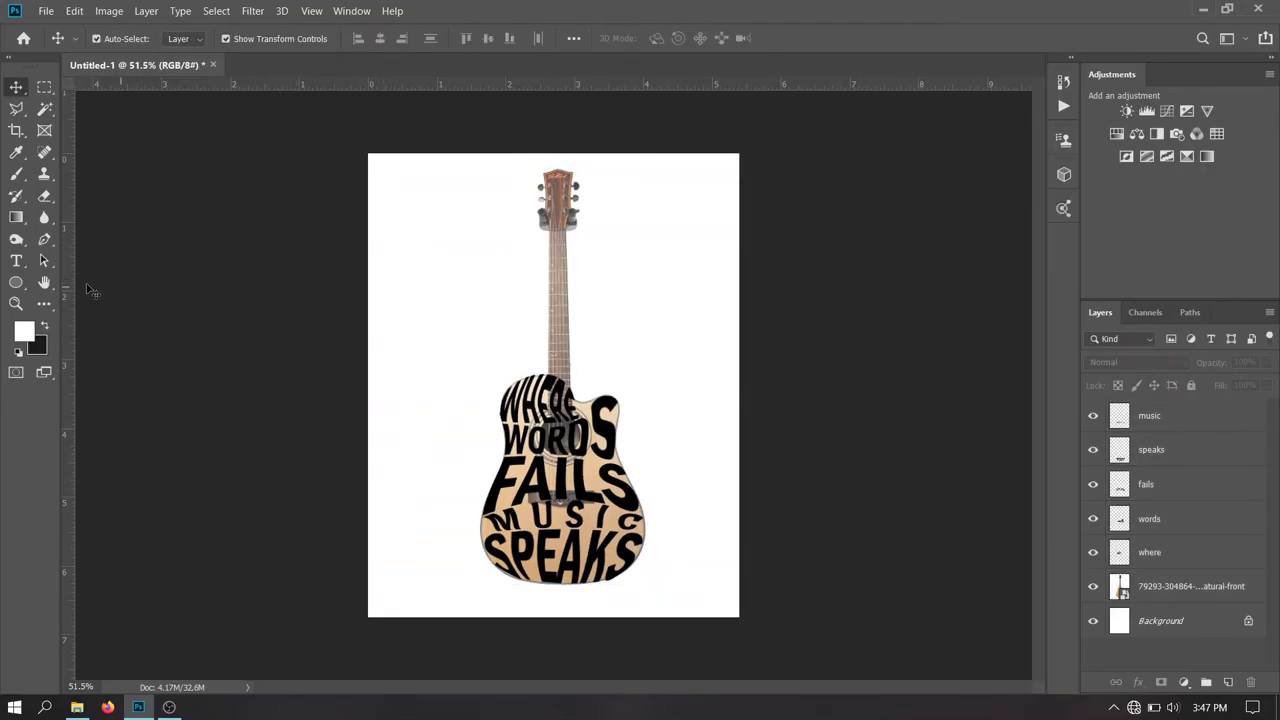
# Add STRINGS text at 42 pt with 160 tracking, rotated -90° to run vertically
pyautogui.click(16, 261)
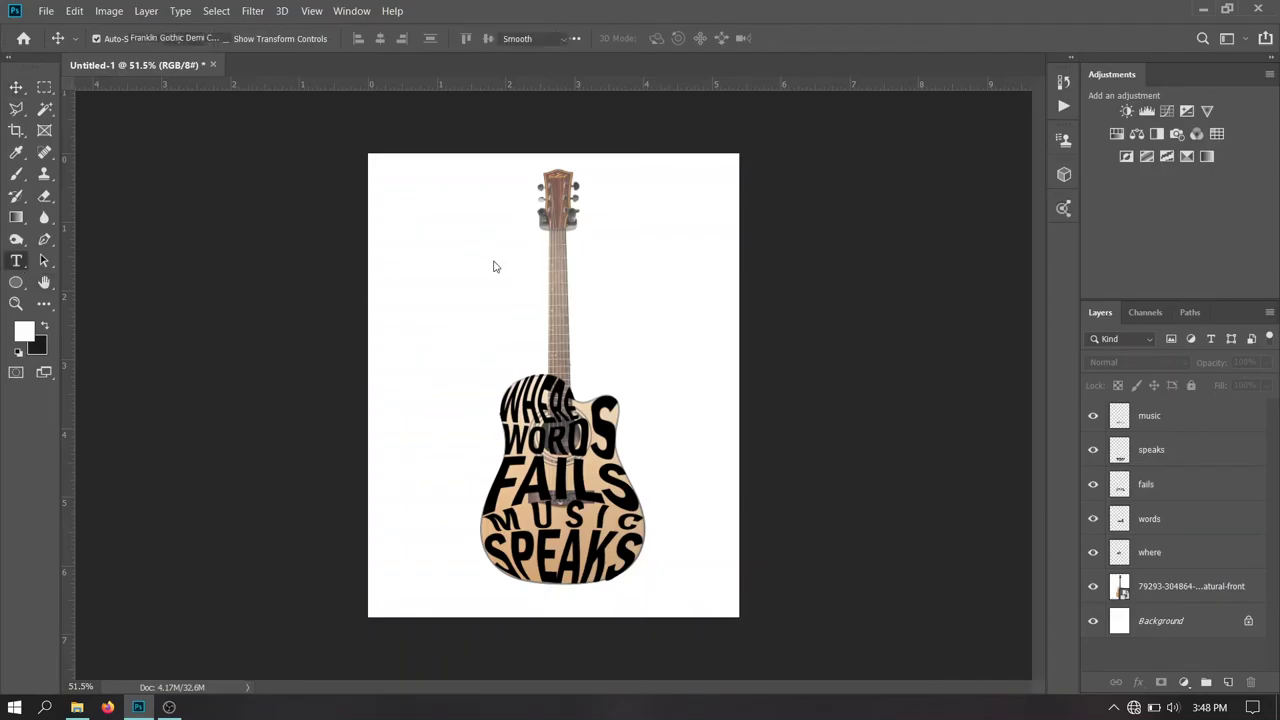
pyautogui.click(443, 271)
pyautogui.write('STRINGS')
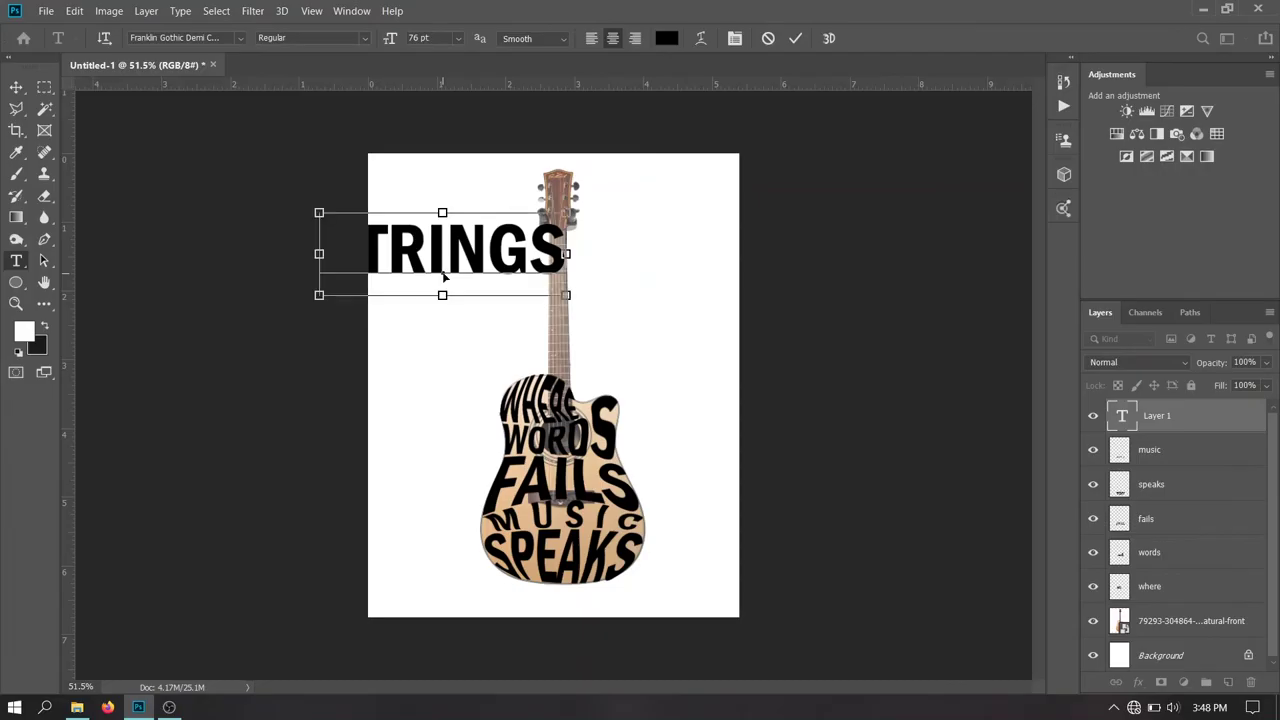
pyautogui.hotkey('ctrl', 'a')
pyautogui.hotkey('ctrl', 't')
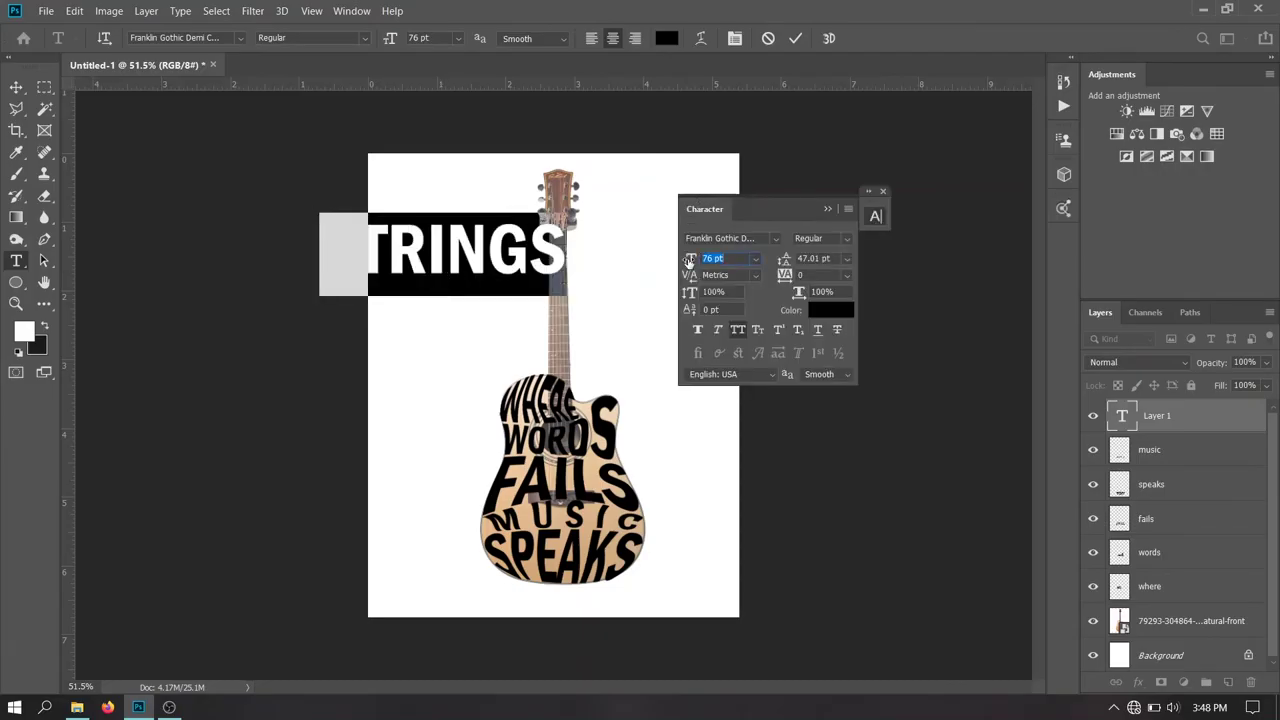
pyautogui.moveTo(689, 260); pyautogui.dragTo(664, 263)
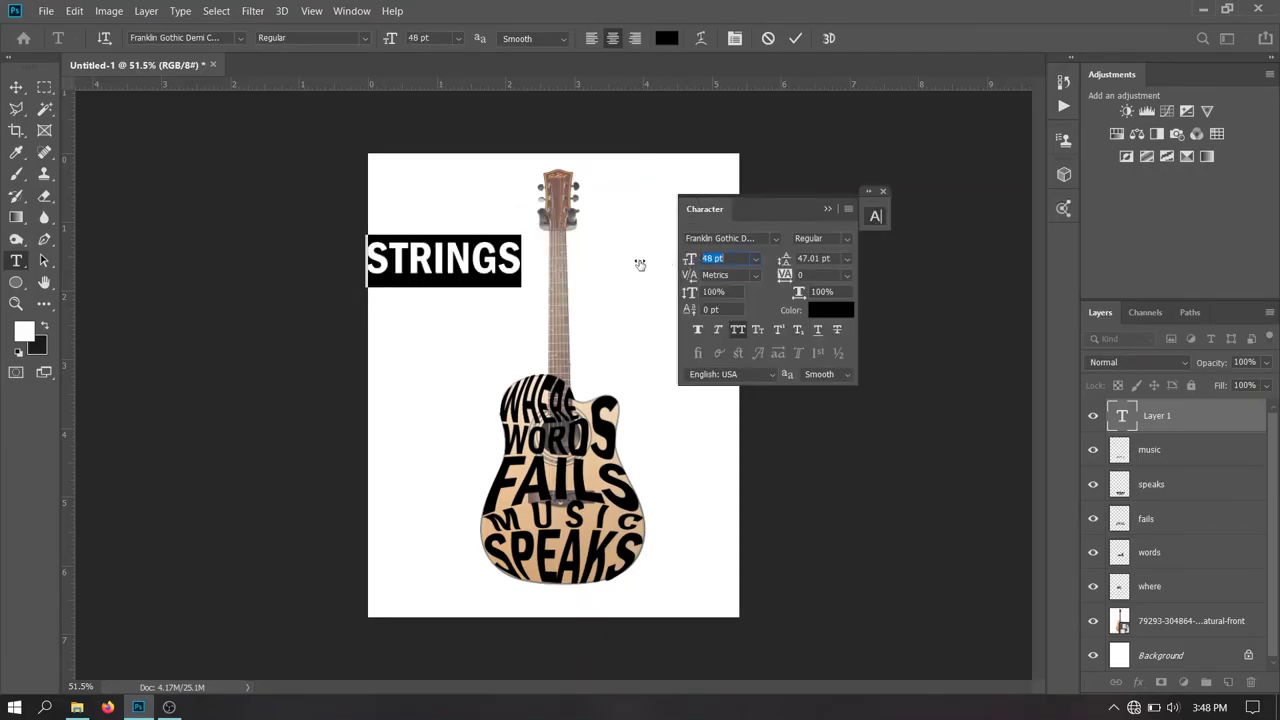
pyautogui.moveTo(536, 228); pyautogui.dragTo(419, 188)
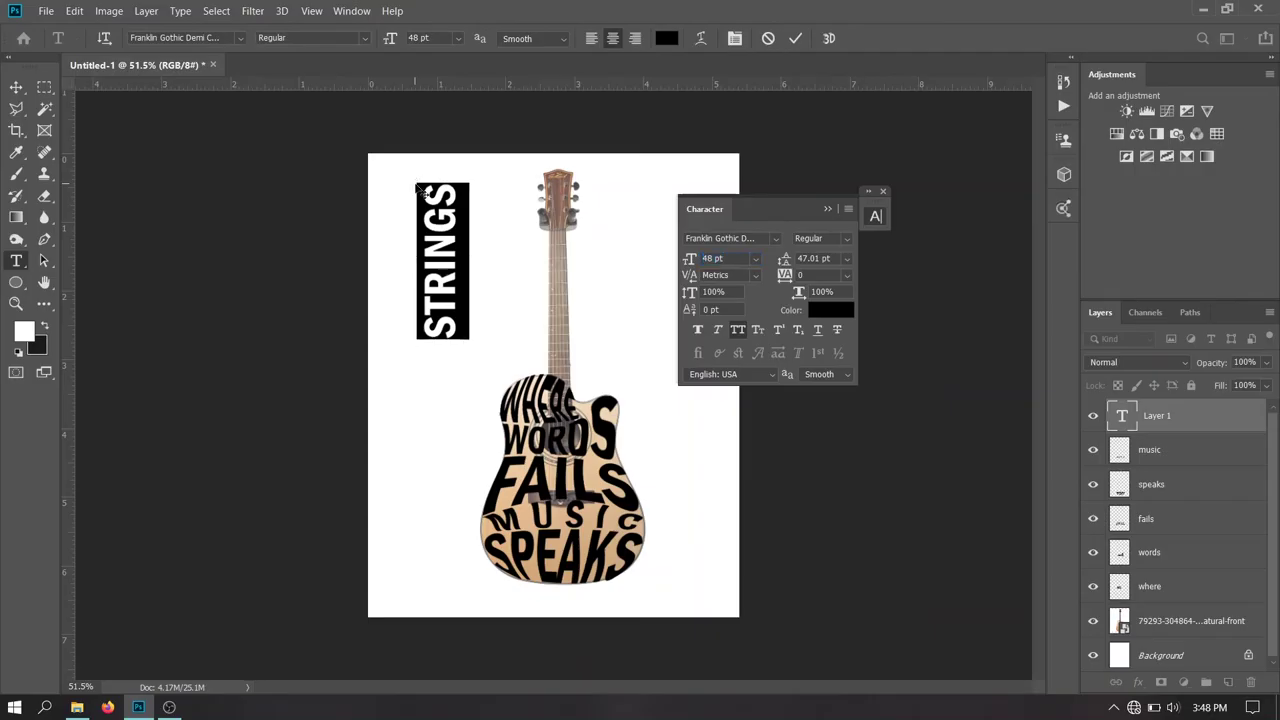
pyautogui.moveTo(785, 277); pyautogui.dragTo(795, 280)
pyautogui.moveTo(689, 258); pyautogui.dragTo(680, 258)
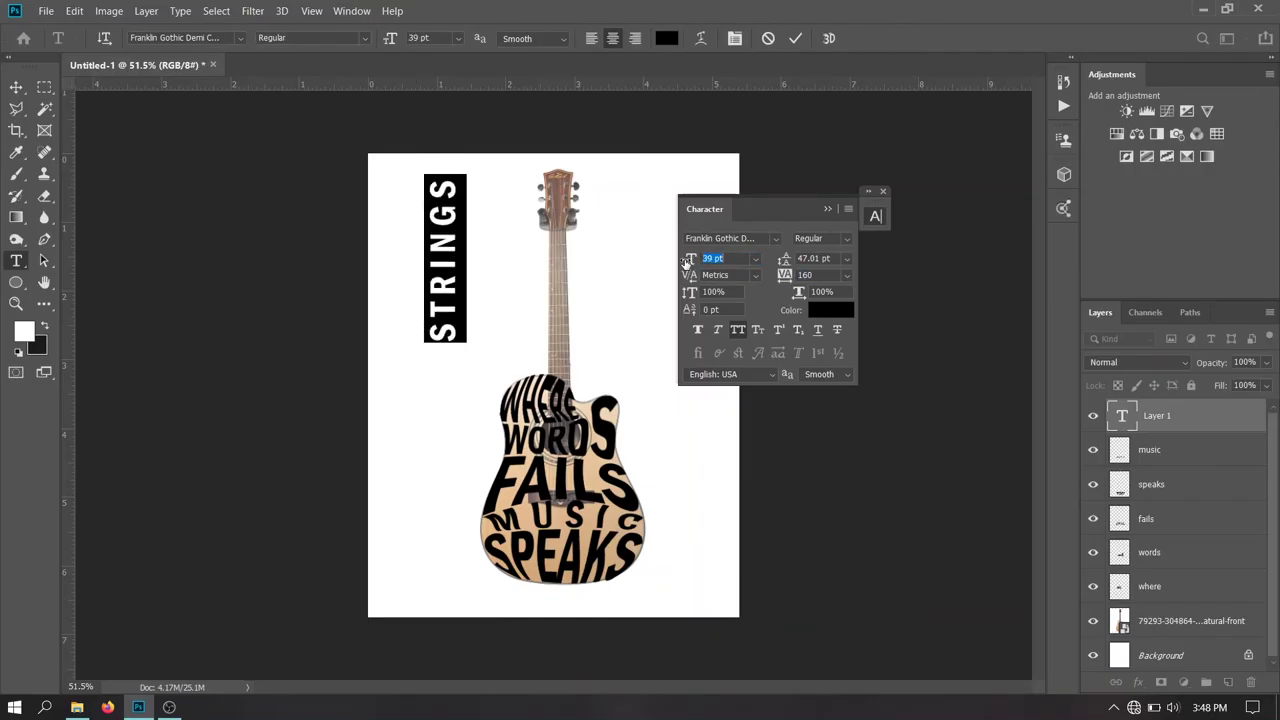
pyautogui.write('42')
pyautogui.click(795, 38)
# Add a 73 pt '6' text layer beside the headstock
pyautogui.click(616, 252)
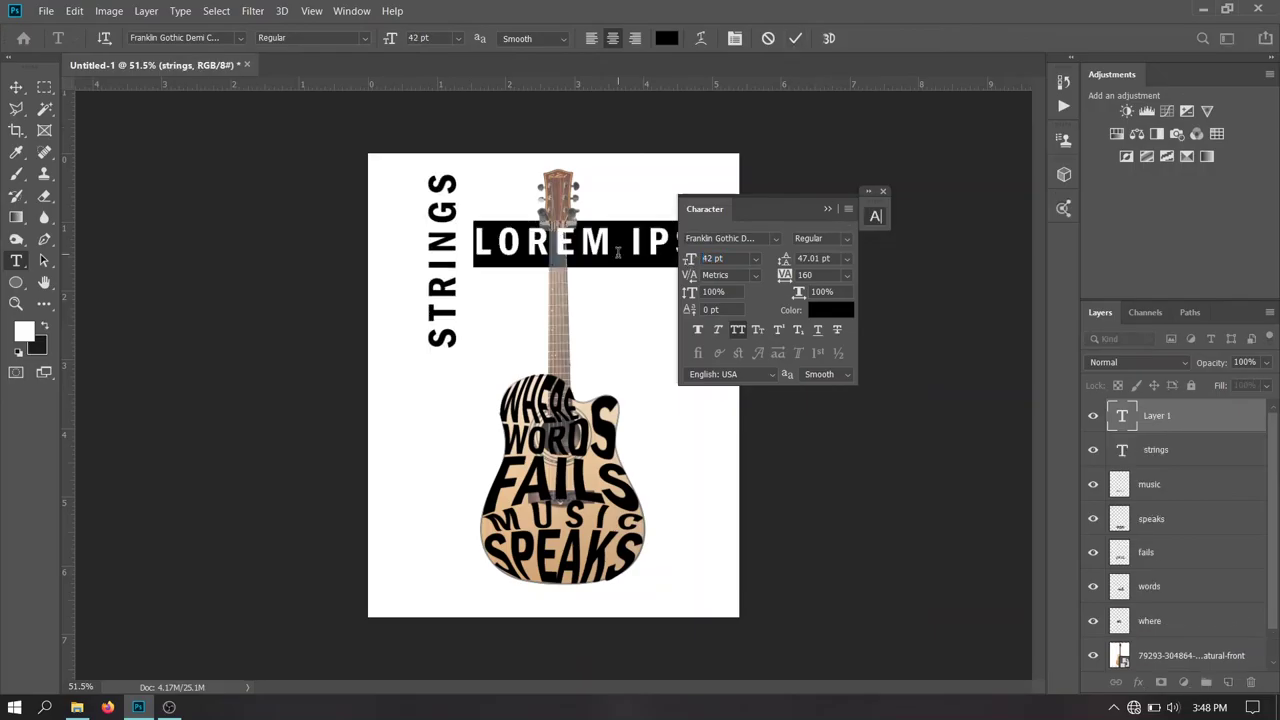
pyautogui.write('6')
pyautogui.moveTo(692, 259); pyautogui.dragTo(722, 262)
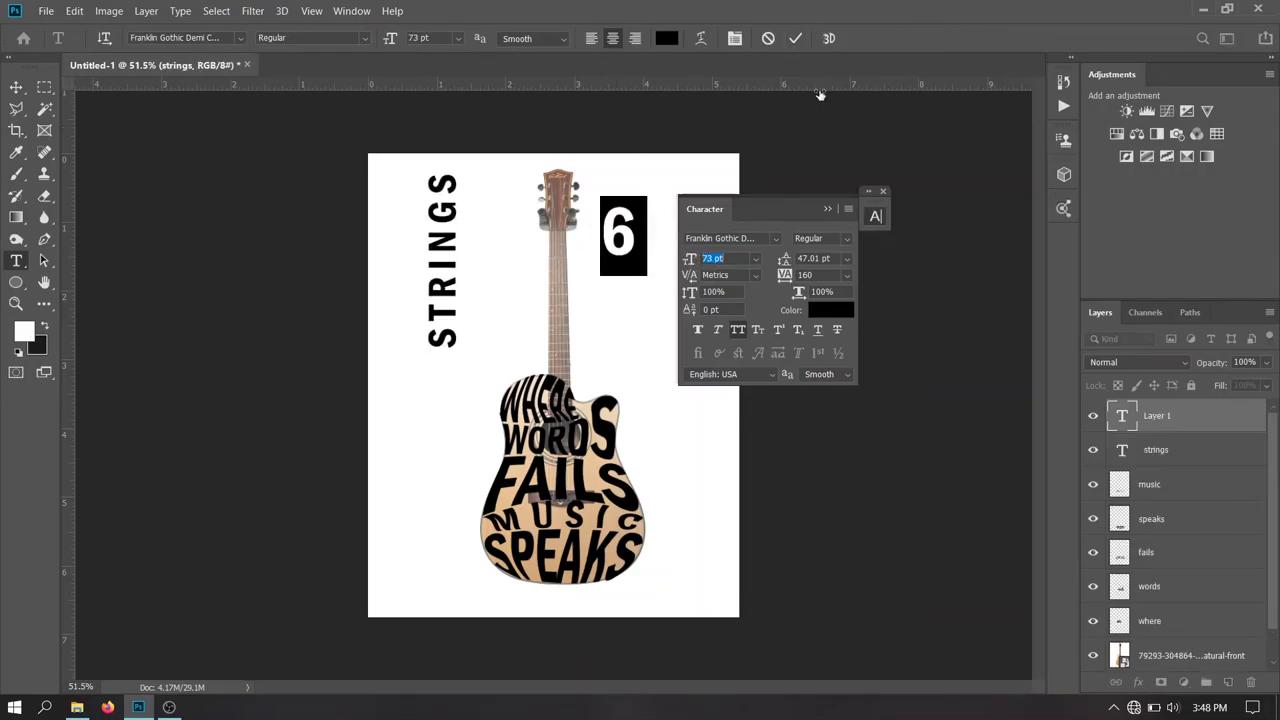
pyautogui.click(795, 38)
pyautogui.click(16, 87)
# Move STRINGS onto the guitar neck and resize it to the neck's length and width
pyautogui.moveTo(440, 272); pyautogui.dragTo(557, 299)
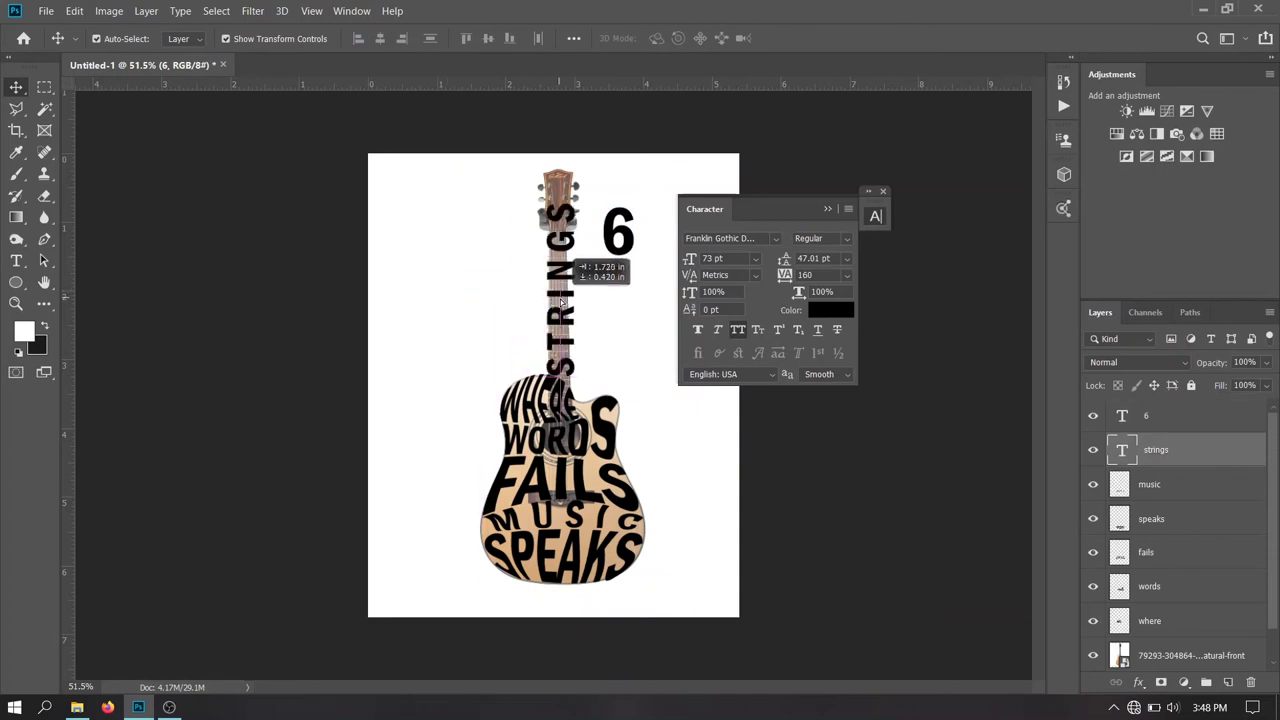
pyautogui.scroll(1, 557, 299)
pyautogui.scroll(2, 557, 299)
pyautogui.hotkey('ctrl', 't')
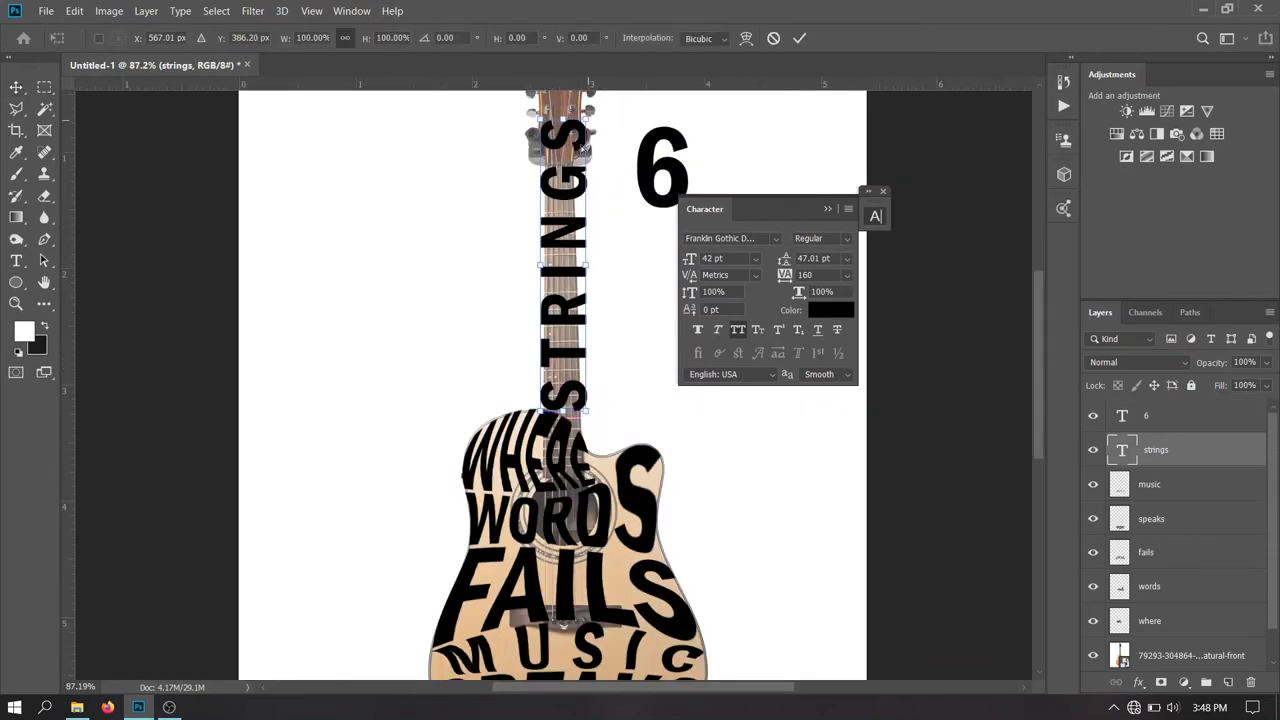
pyautogui.moveTo(568, 82)
pyautogui.mouseDown()
pyautogui.moveTo(568, 147)
pyautogui.moveTo(598, 156)
pyautogui.mouseUp()
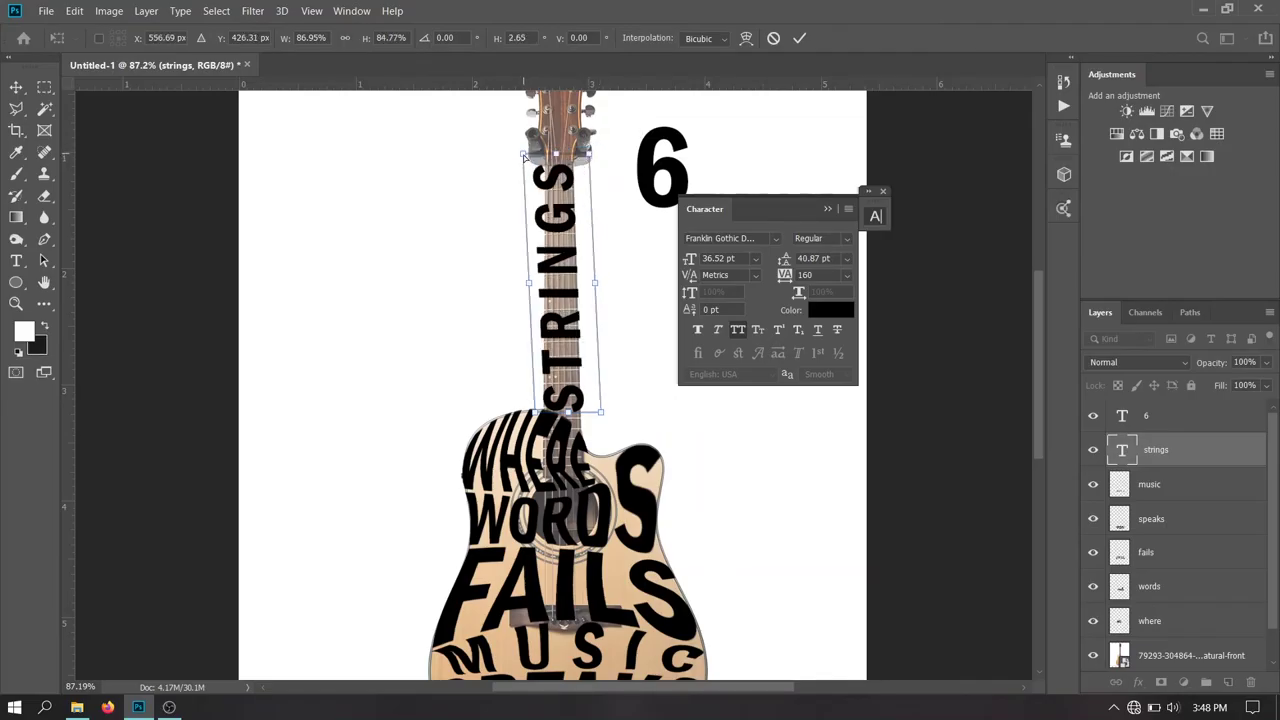
pyautogui.moveTo(596, 283); pyautogui.dragTo(590, 283)
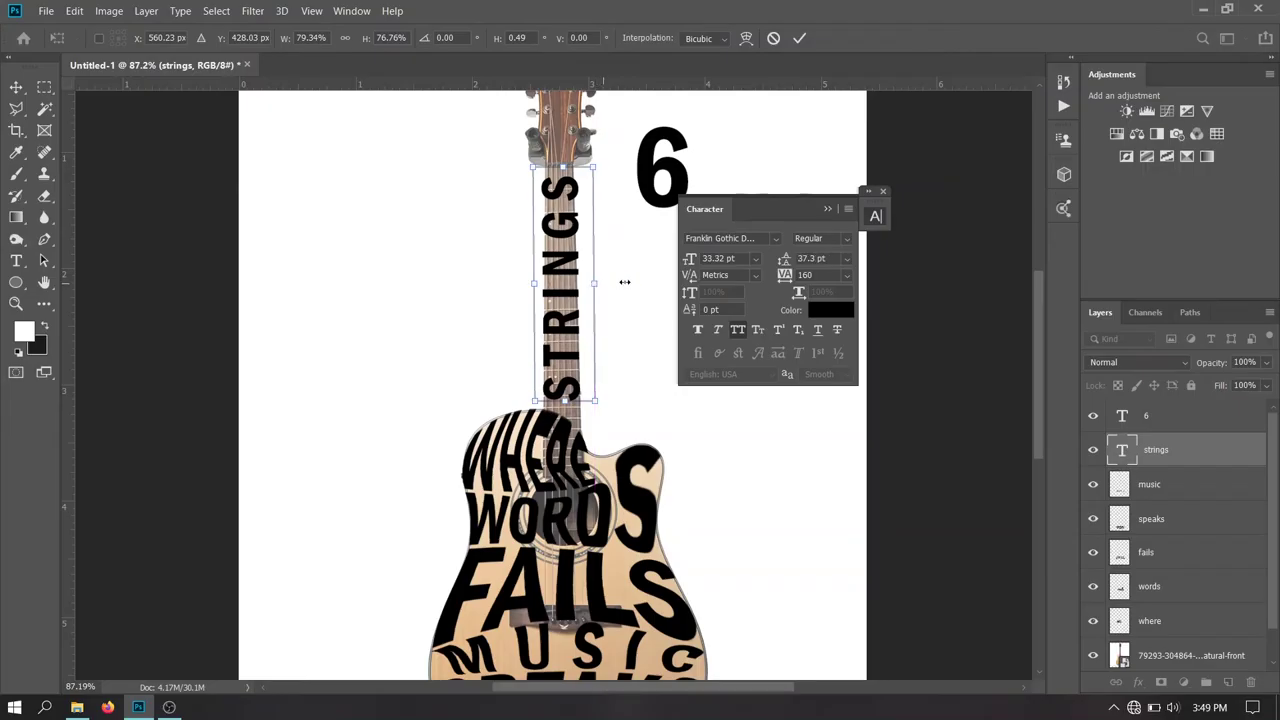
pyautogui.moveTo(564, 165); pyautogui.dragTo(566, 147)
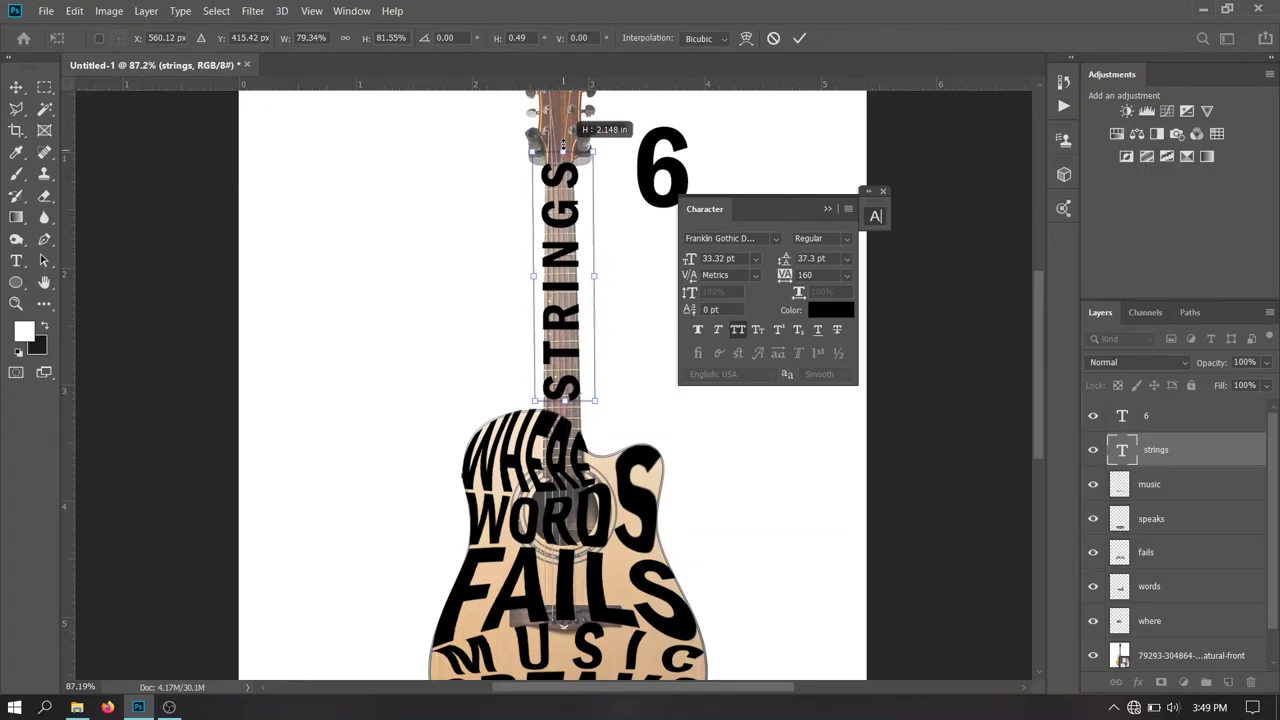
pyautogui.press('Return')
# Rasterize the type layers and warp STRINGS to follow the neck's taper
pyautogui.rightClick(1205, 415)
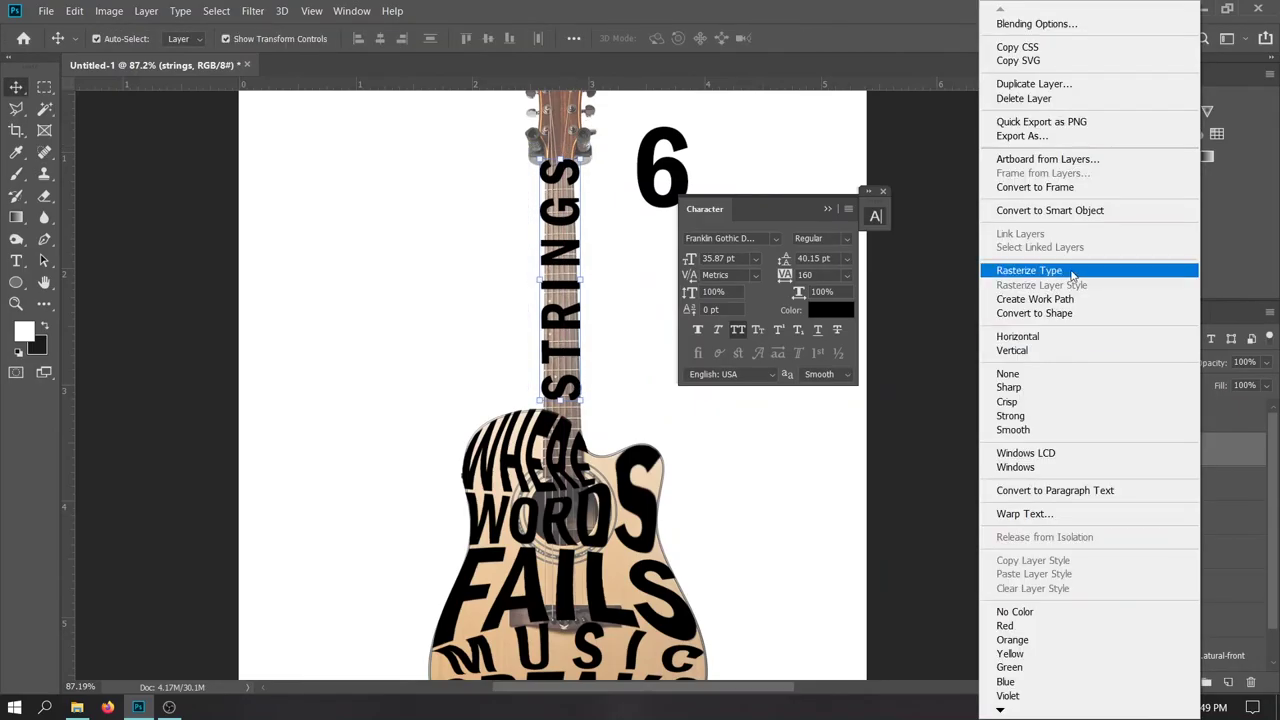
pyautogui.press('Escape')
pyautogui.click(577, 387)
pyautogui.hotkey('ctrl', 't')
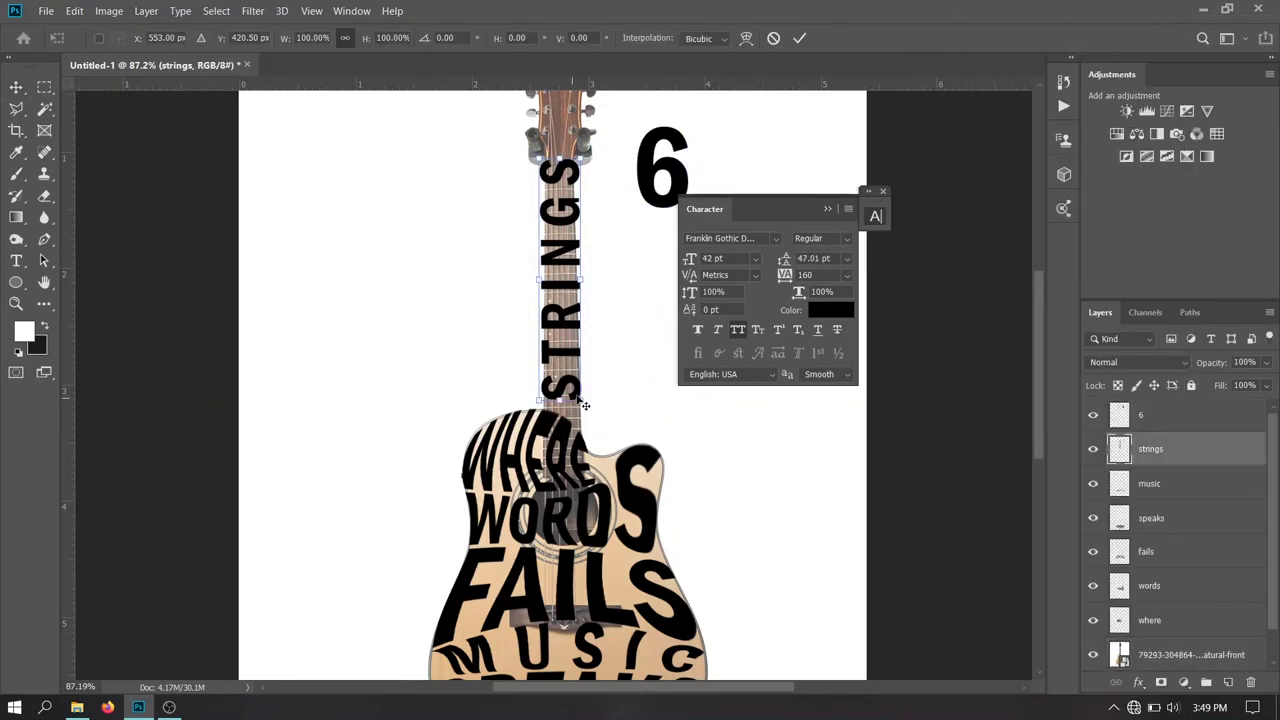
pyautogui.rightClick(577, 387)
pyautogui.click(607, 489)
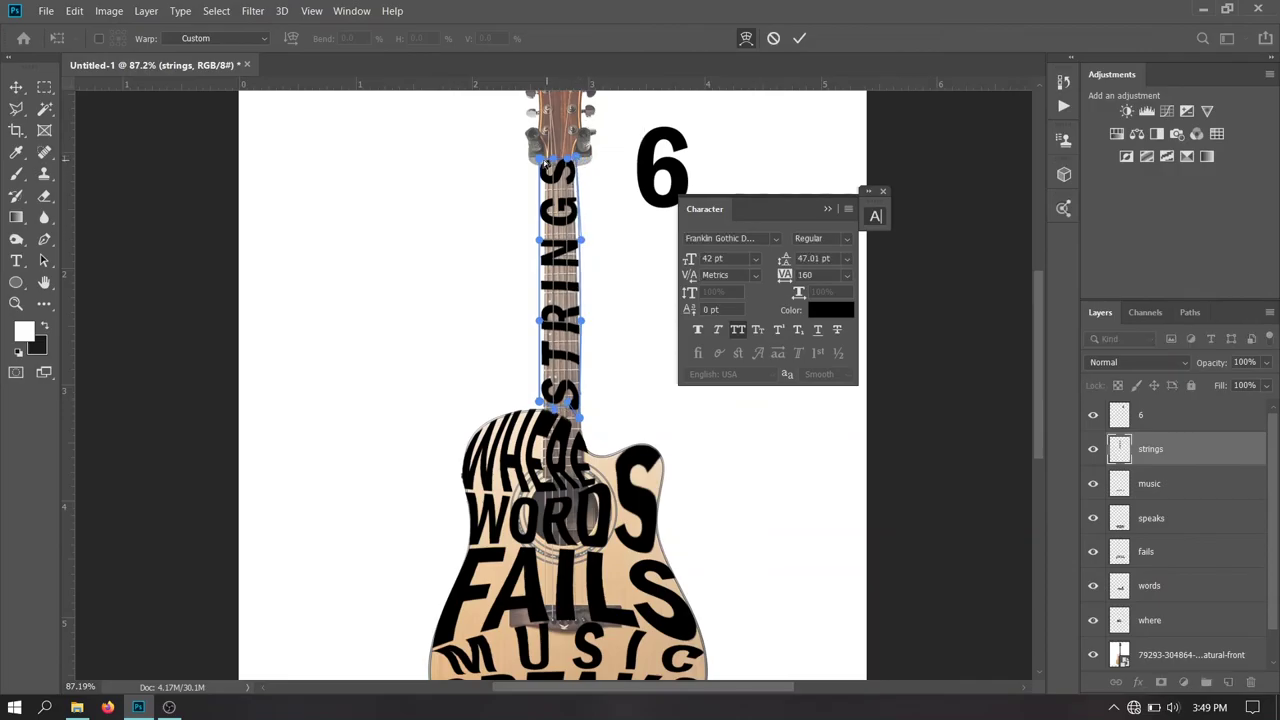
pyautogui.moveTo(540, 158); pyautogui.dragTo(548, 160)
pyautogui.moveTo(581, 240); pyautogui.dragTo(576, 238)
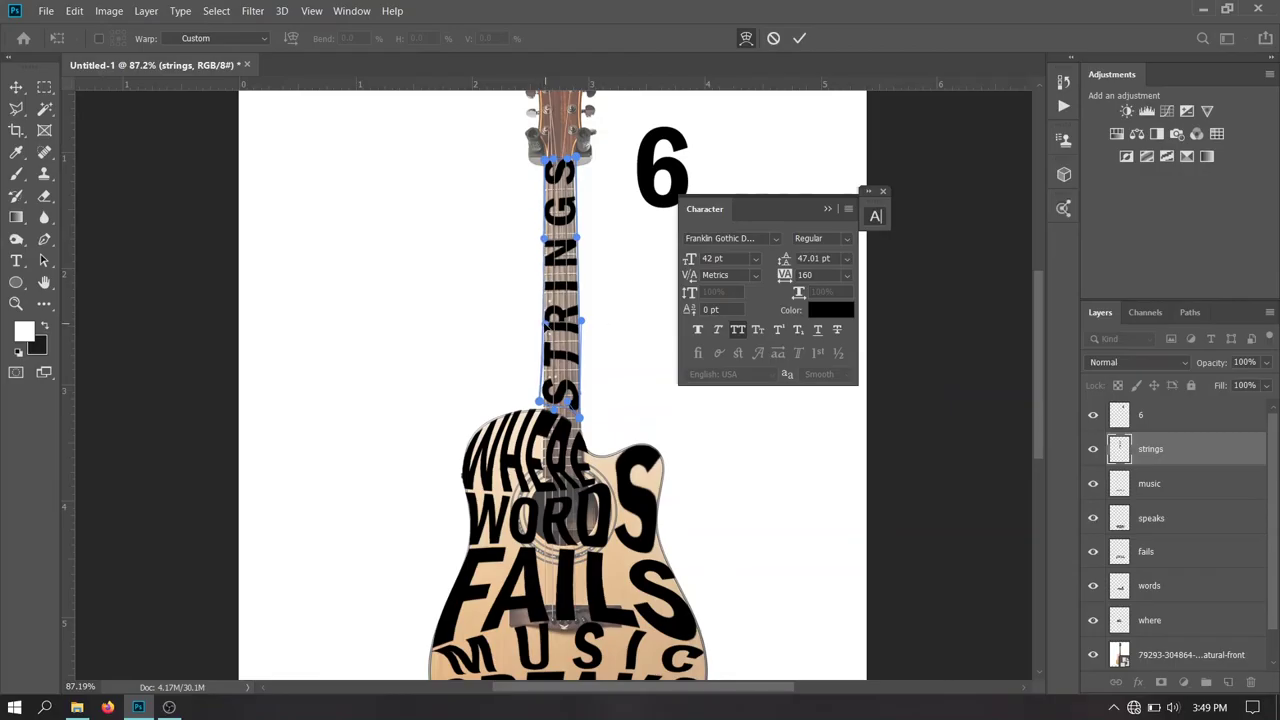
pyautogui.click(799, 38)
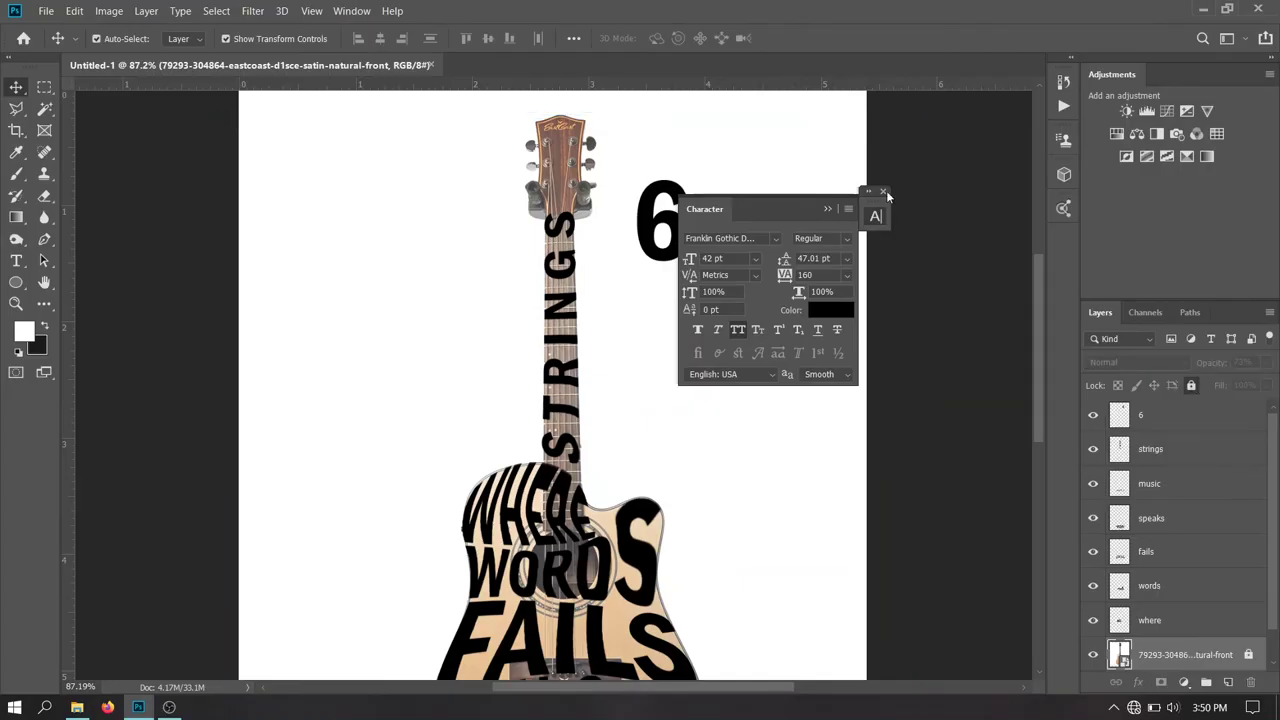
# Move the 6 onto the headstock and warp it to fill the headstock's shape
pyautogui.moveTo(660, 179); pyautogui.dragTo(563, 129)
pyautogui.hotkey('ctrl', 't')
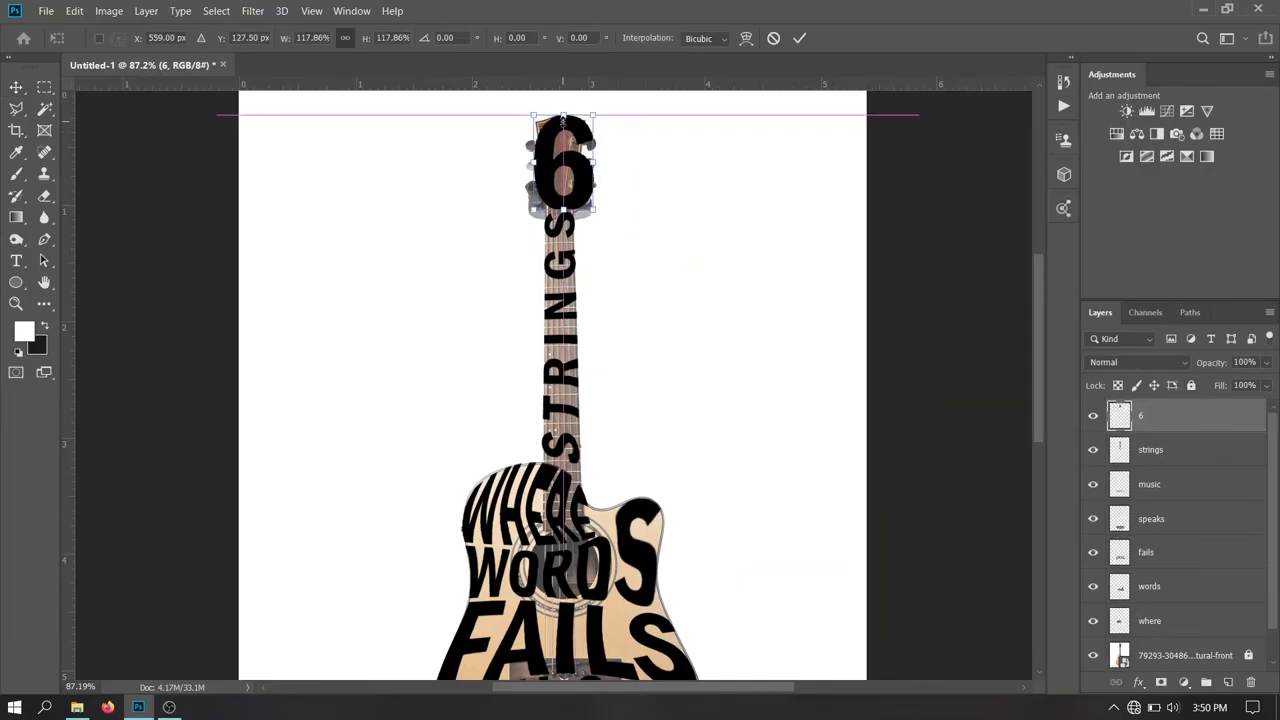
pyautogui.rightClick(537, 156)
pyautogui.click(614, 264)
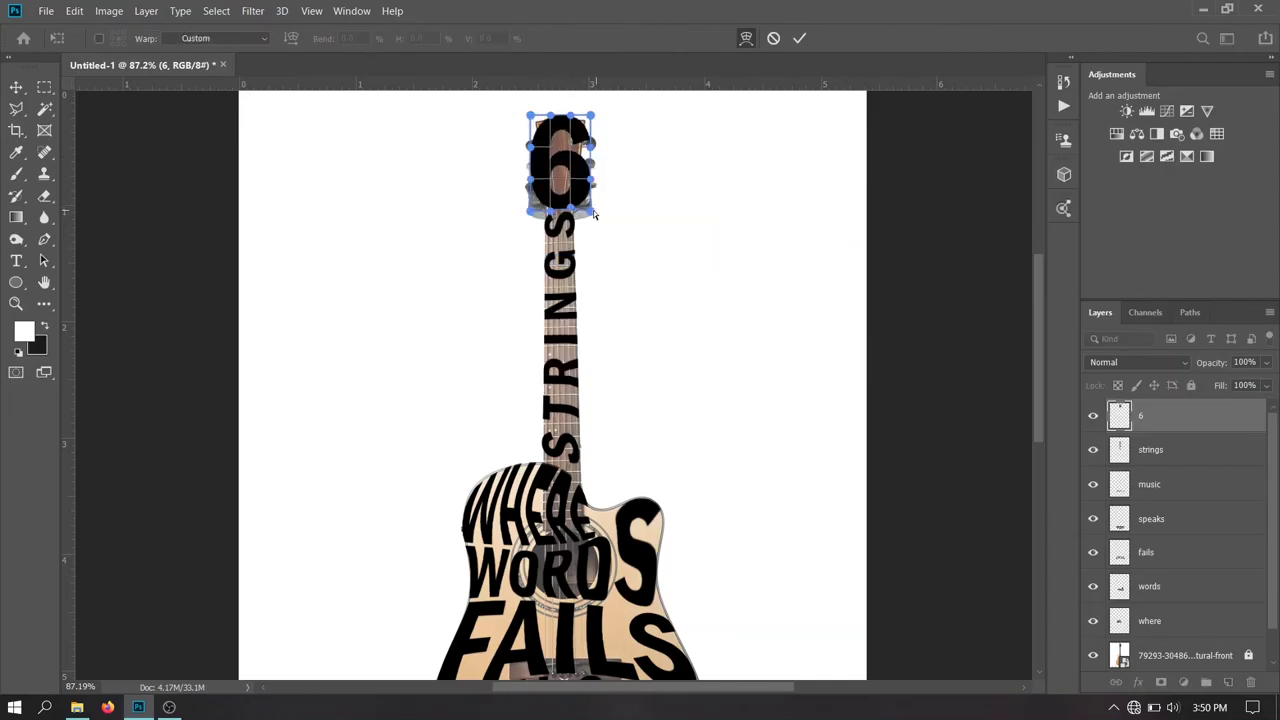
pyautogui.moveTo(594, 211); pyautogui.dragTo(518, 225)
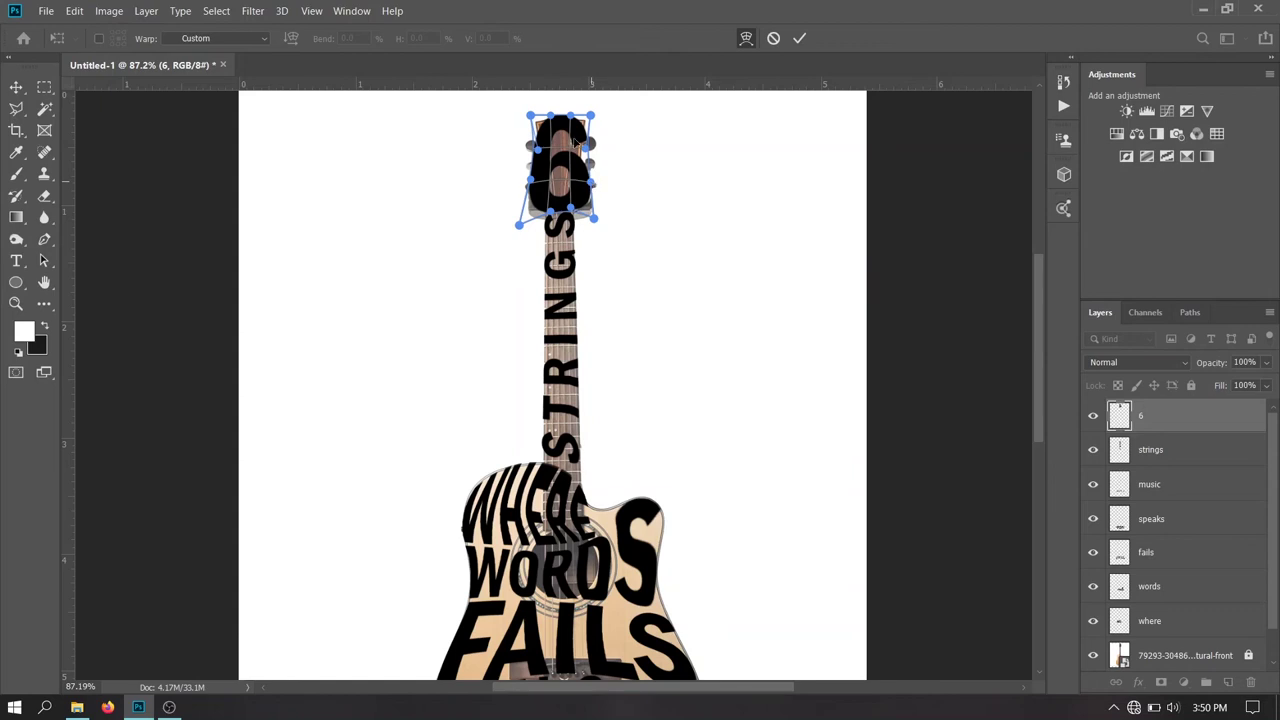
pyautogui.moveTo(530, 115); pyautogui.dragTo(595, 111)
pyautogui.moveTo(594, 218); pyautogui.dragTo(598, 224)
pyautogui.press('Return')
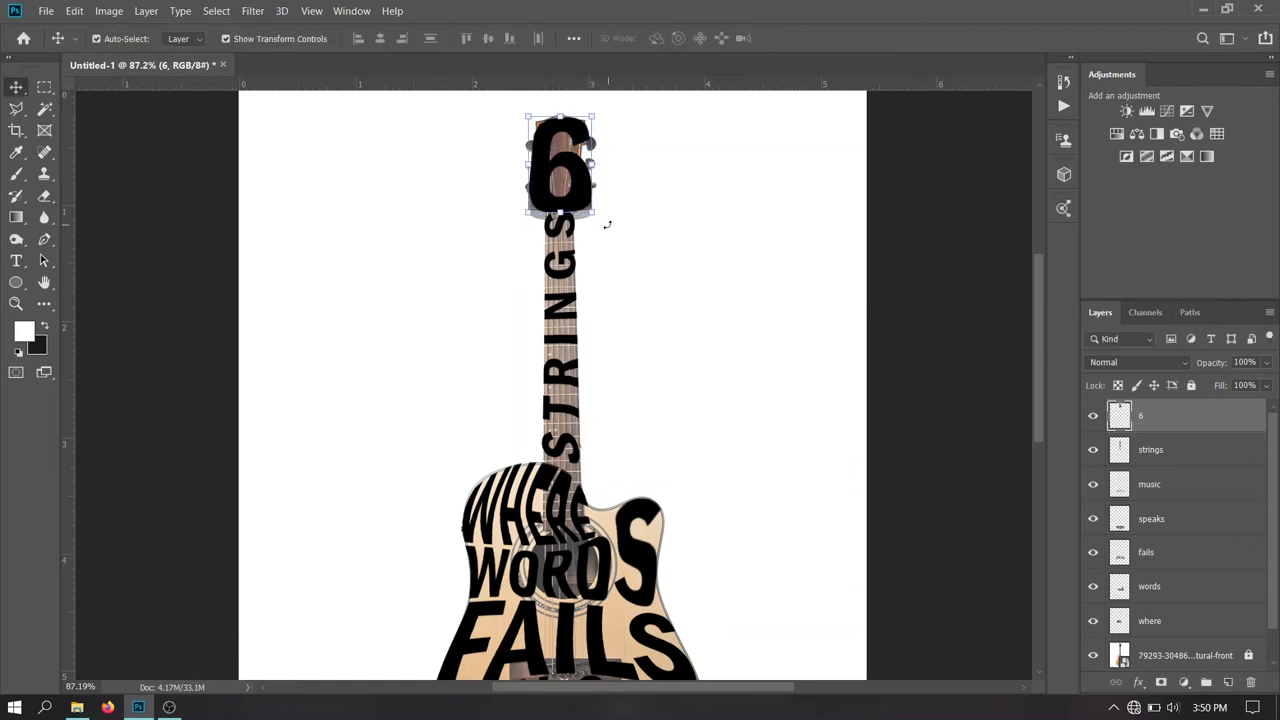
# Apply a further free transform to enlarge the 6 over the headstock
pyautogui.hotkey('ctrl', 't')
pyautogui.click(790, 119)
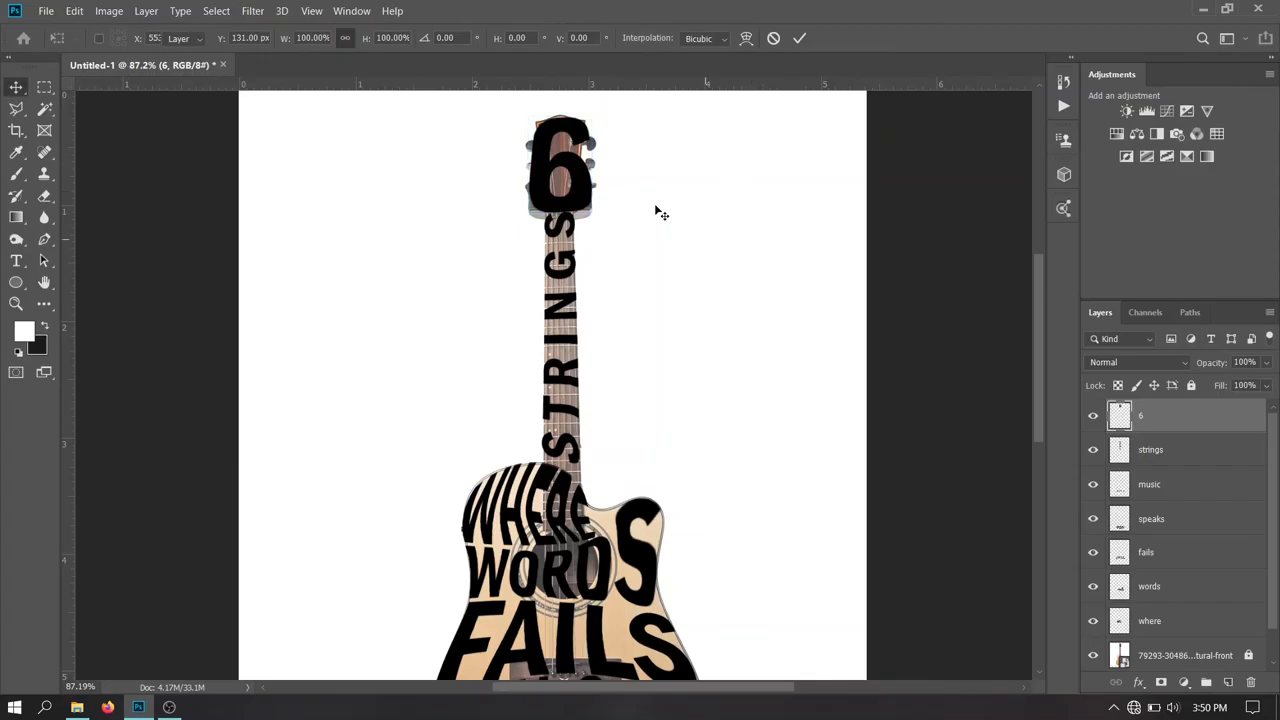
pyautogui.press('Return')
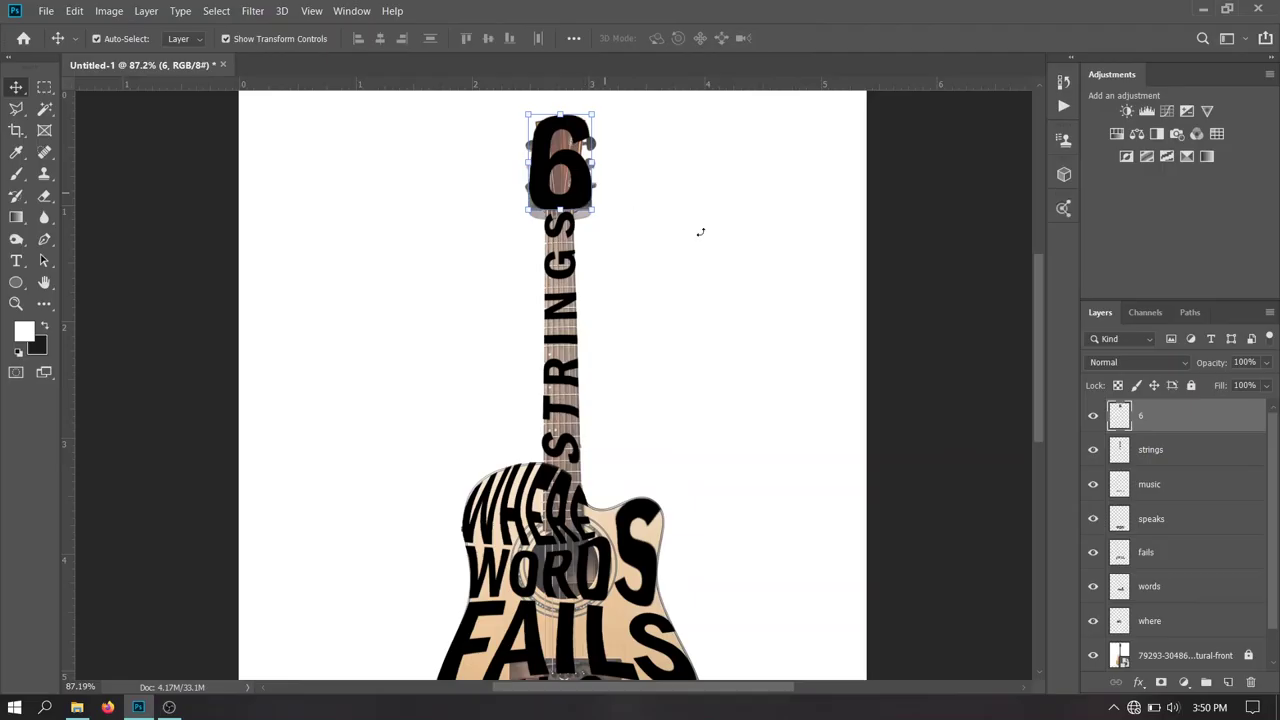
# Delete the guitar photo layer and unlock the Background into Layer 0
pyautogui.click(700, 232)
pyautogui.scroll(-1, 1140, 528)
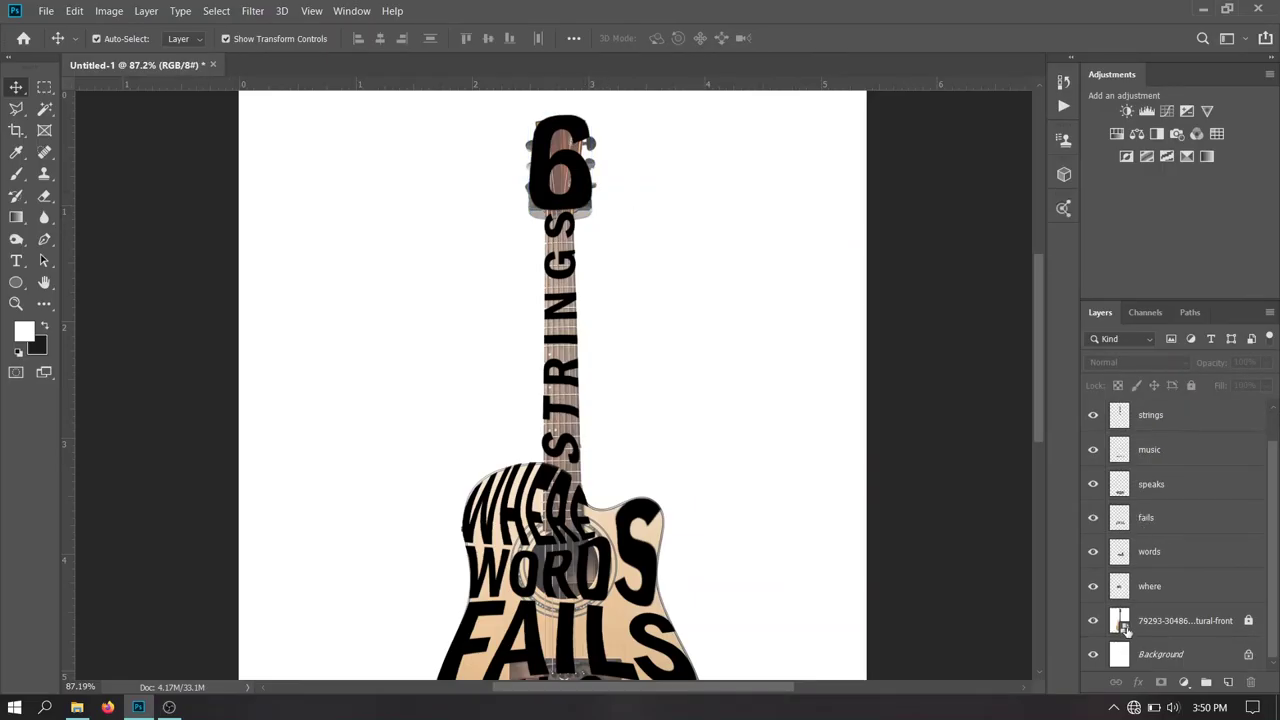
pyautogui.click(1093, 621)
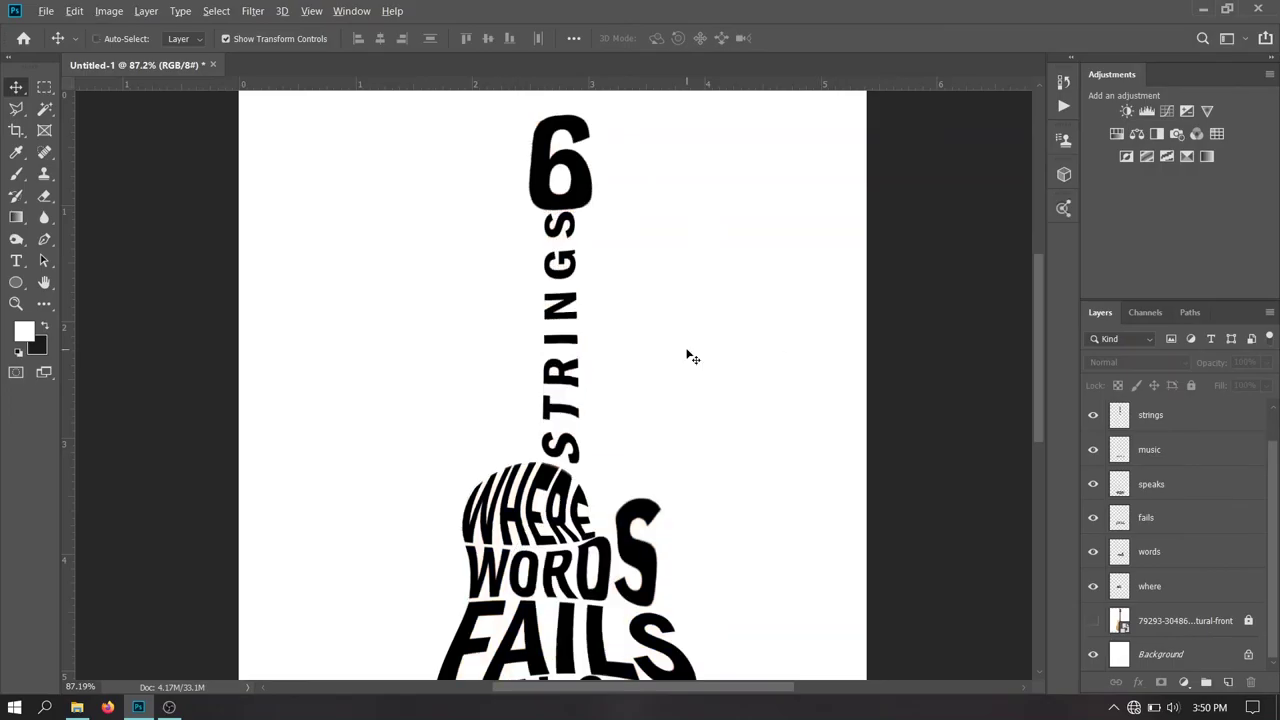
pyautogui.hotkey('ctrl', '-')
pyautogui.hotkey('ctrl', '-')
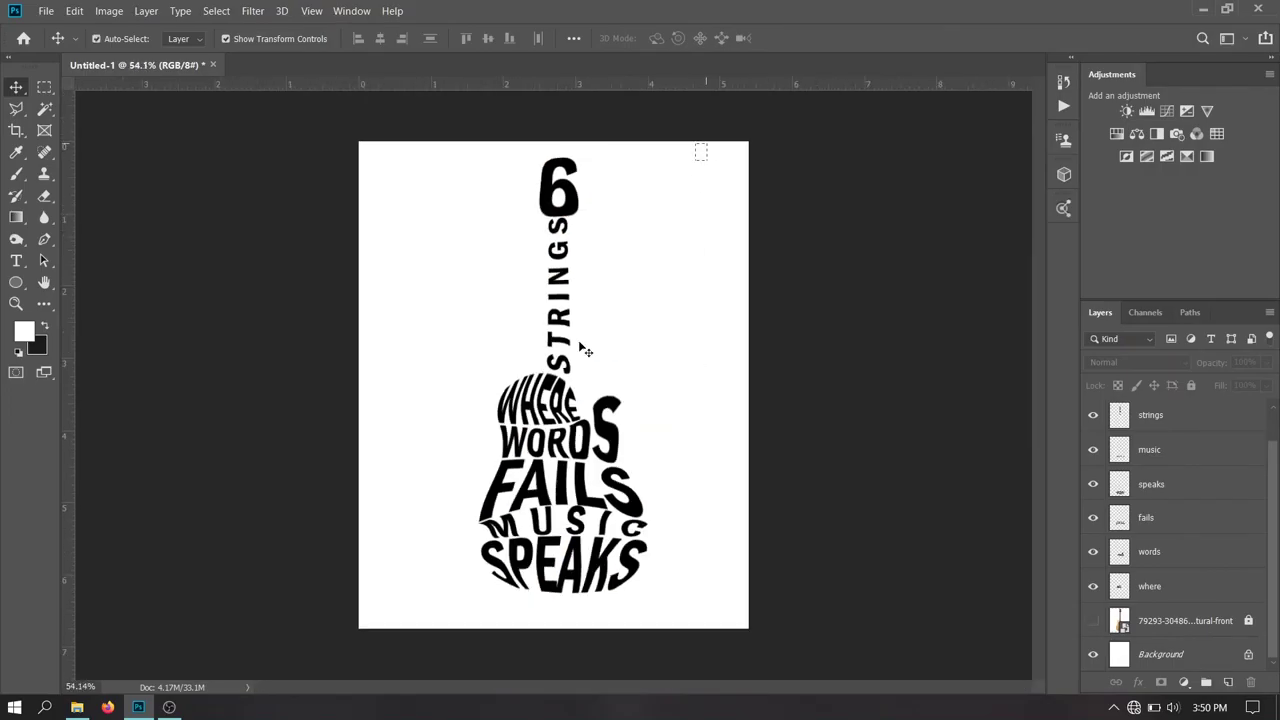
pyautogui.moveTo(585, 350); pyautogui.dragTo(470, 610)
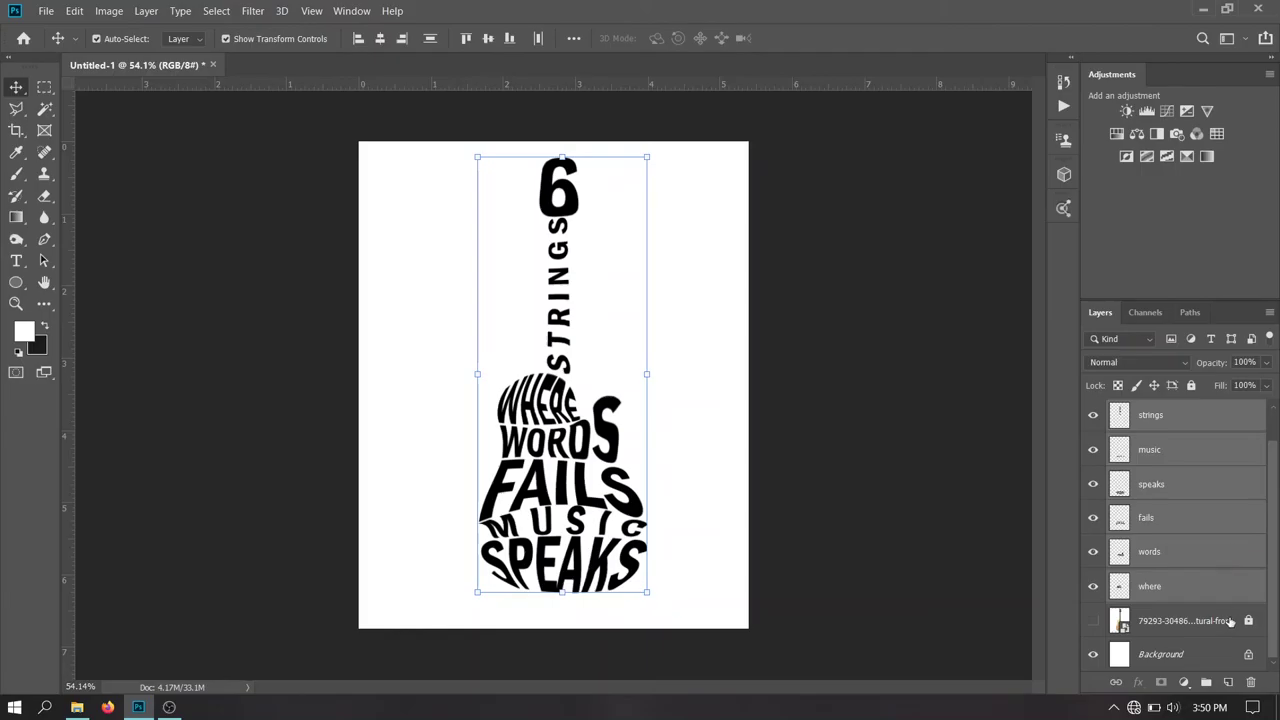
pyautogui.moveTo(1230, 621); pyautogui.dragTo(1249, 622)
pyautogui.click(1249, 622)
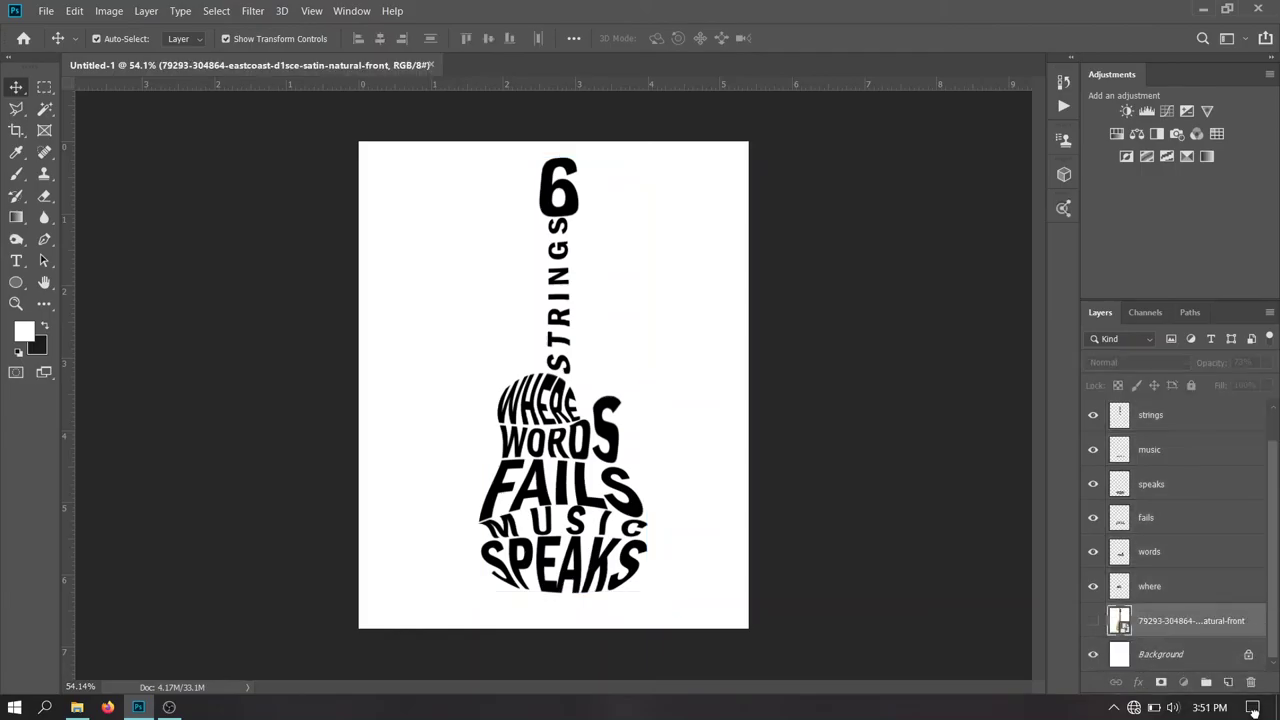
pyautogui.click(1250, 682)
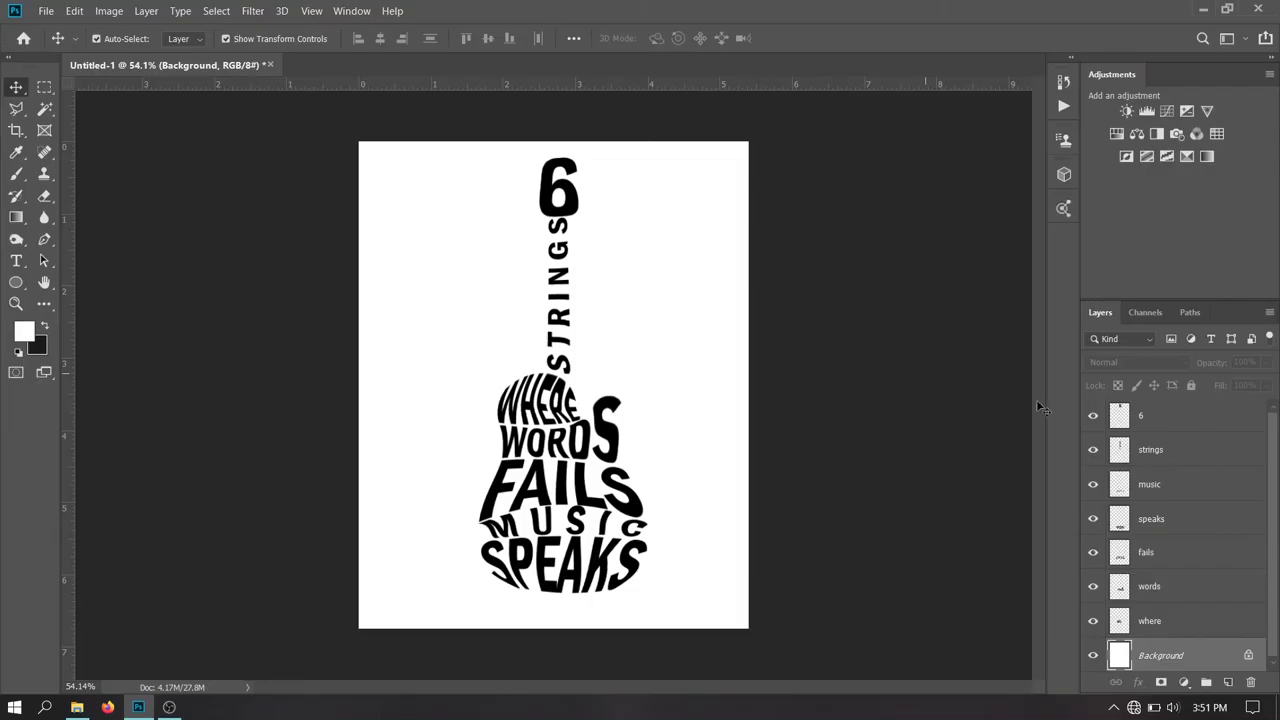
pyautogui.click(1188, 430)
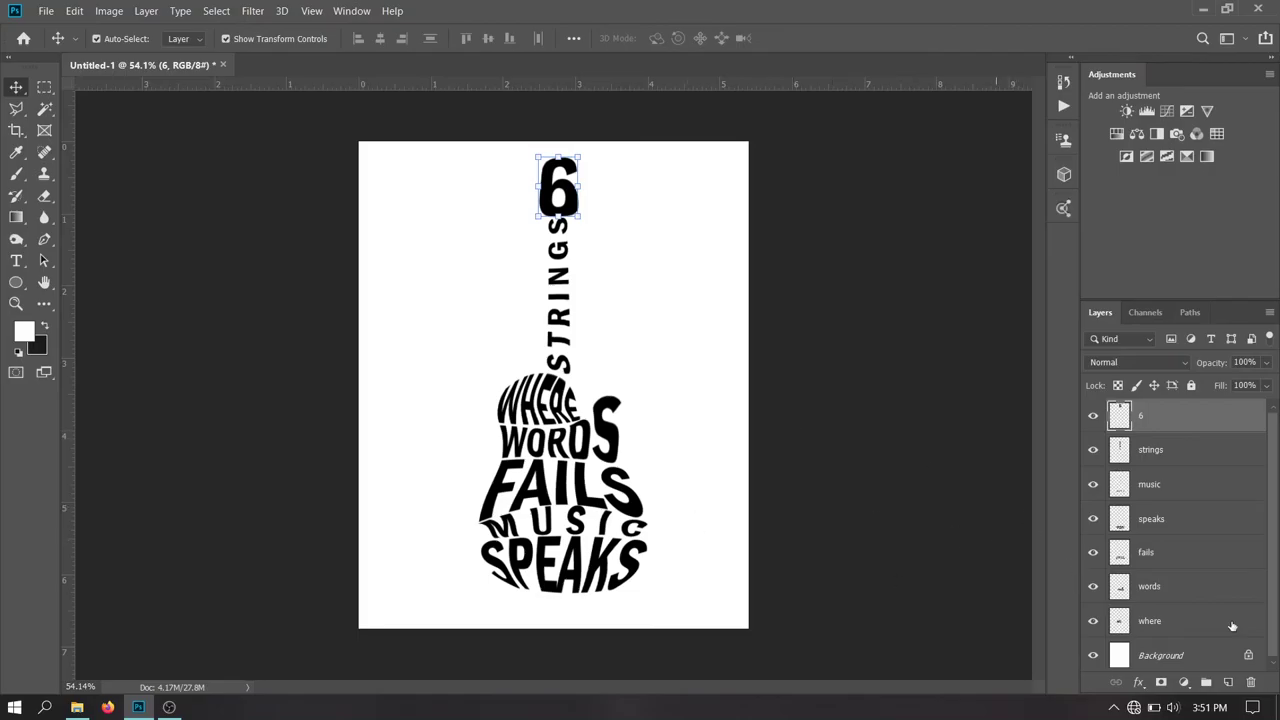
pyautogui.click(1248, 656)
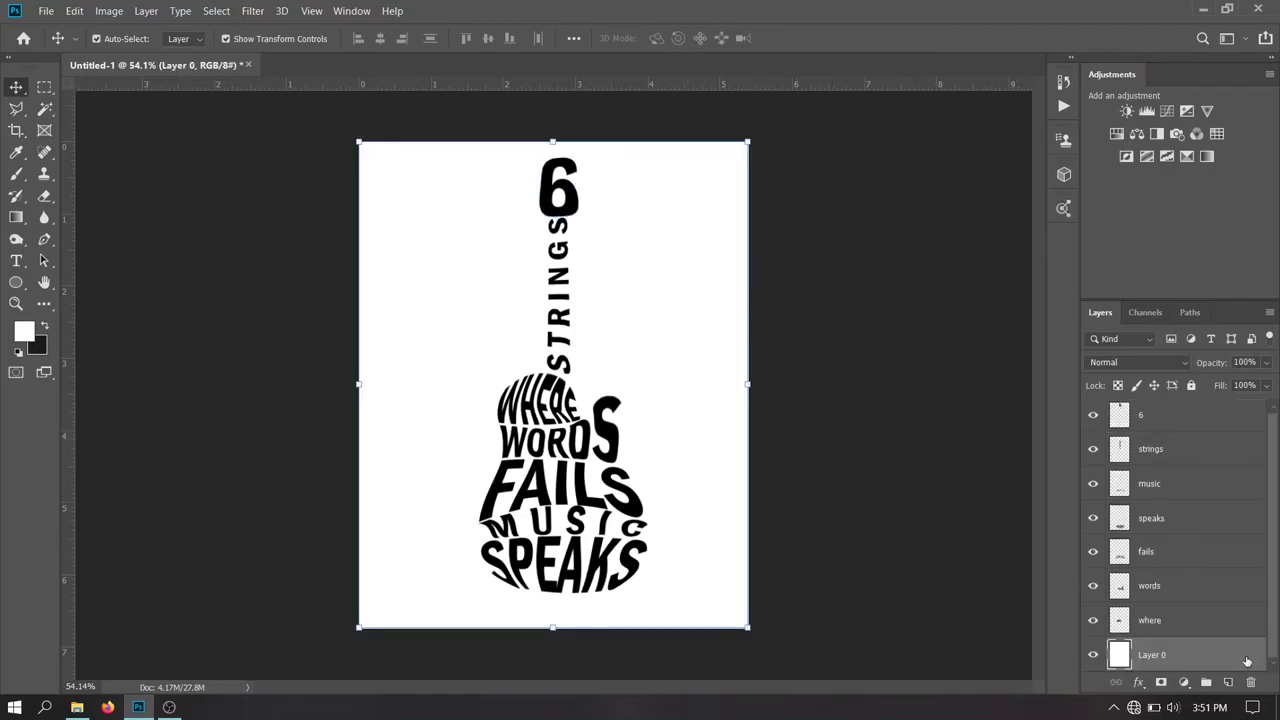
# Give Layer 0 a dark navy Color Overlay layer style
pyautogui.doubleClick(1202, 654)
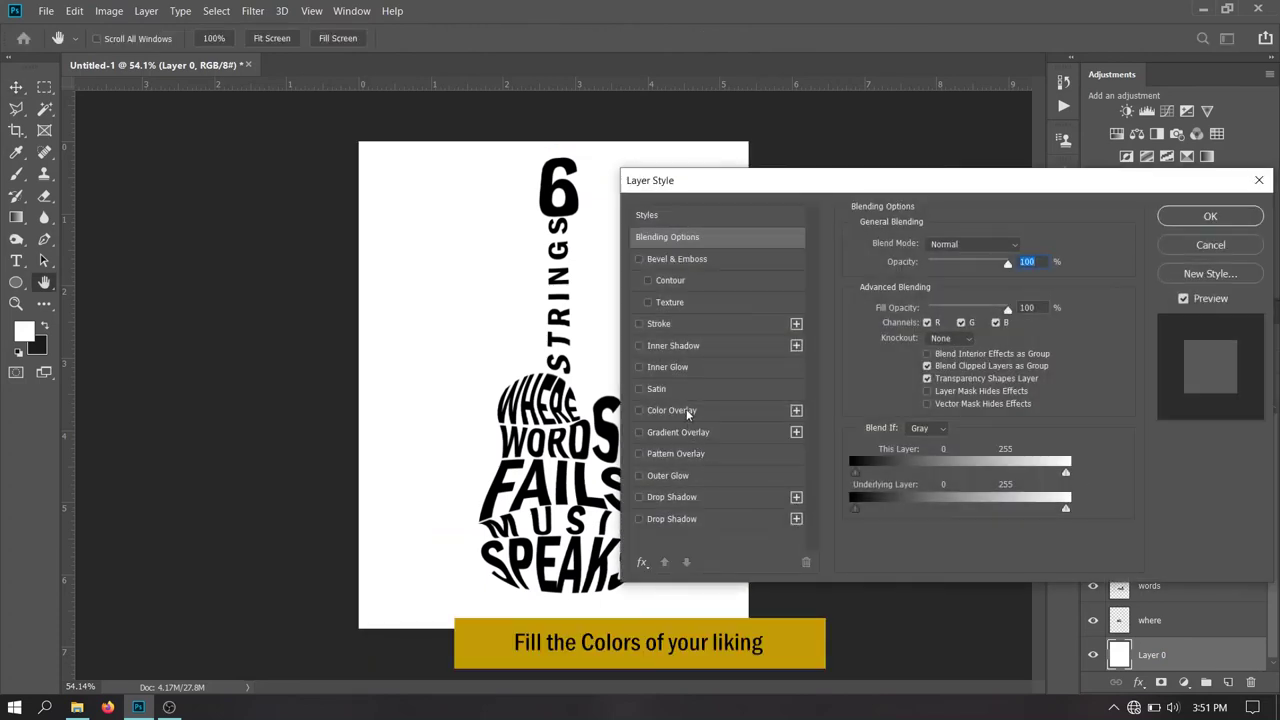
pyautogui.click(687, 412)
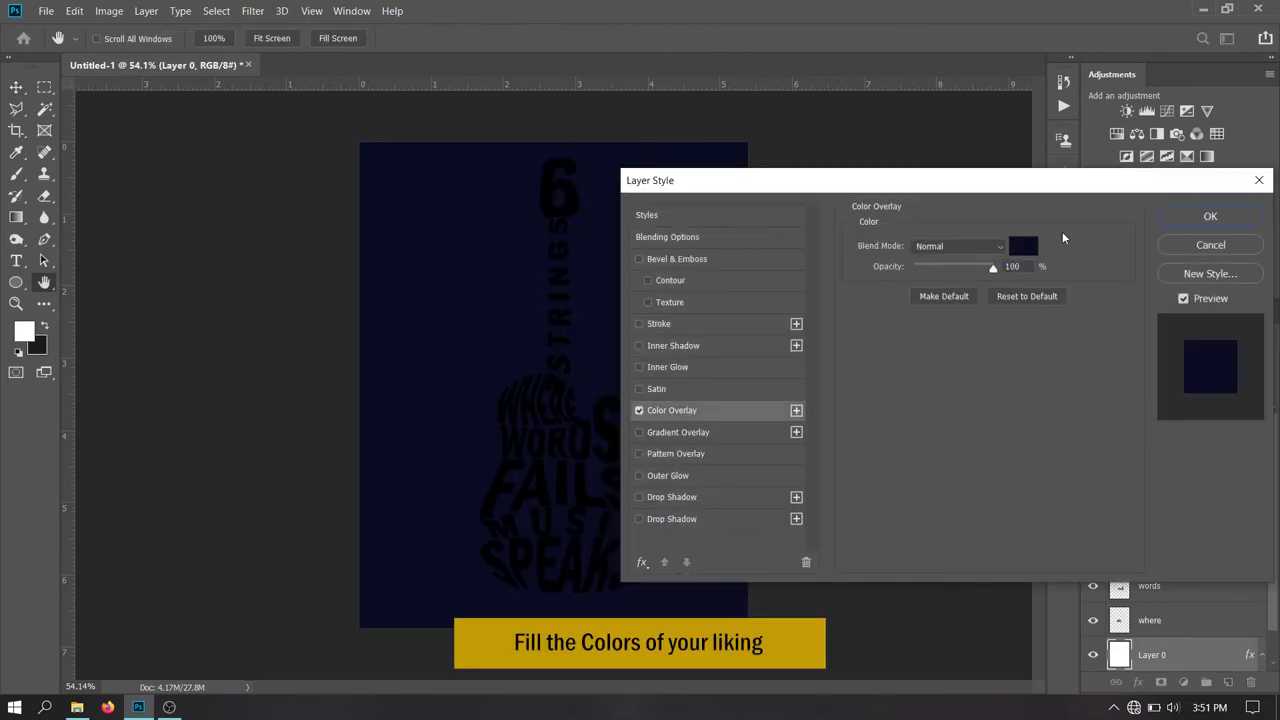
pyautogui.click(1168, 218)
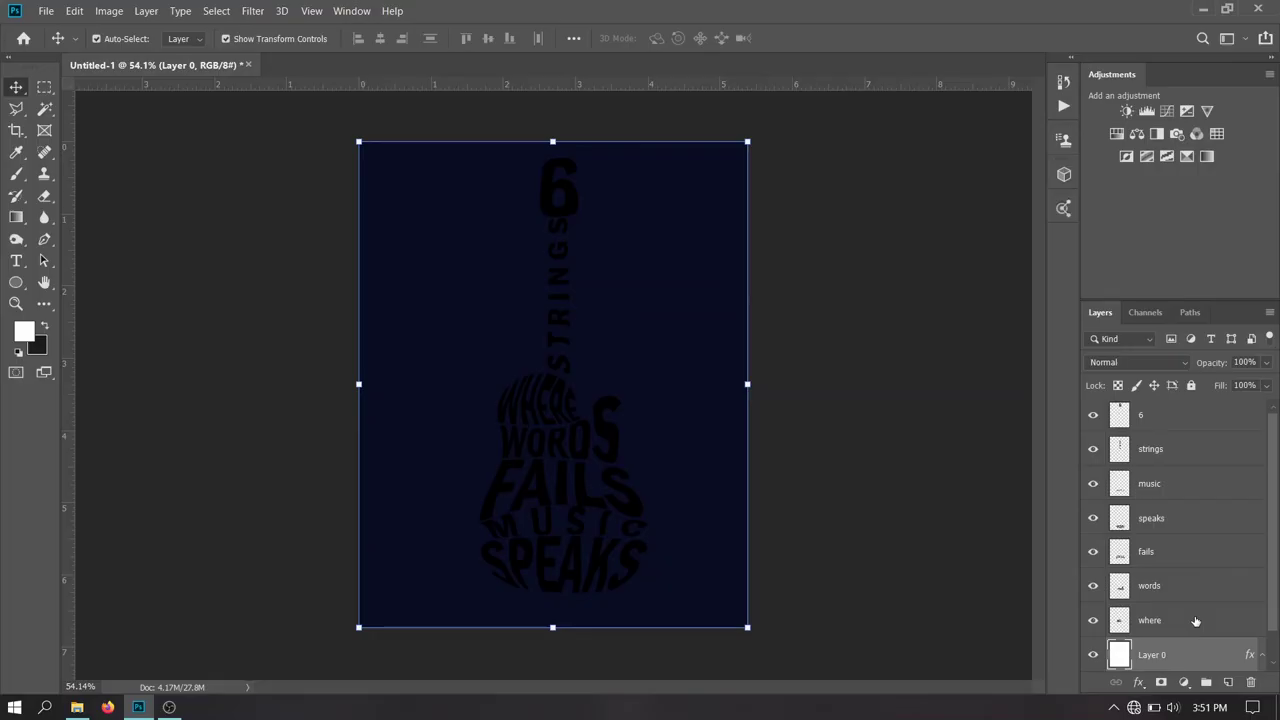
pyautogui.click(1206, 621)
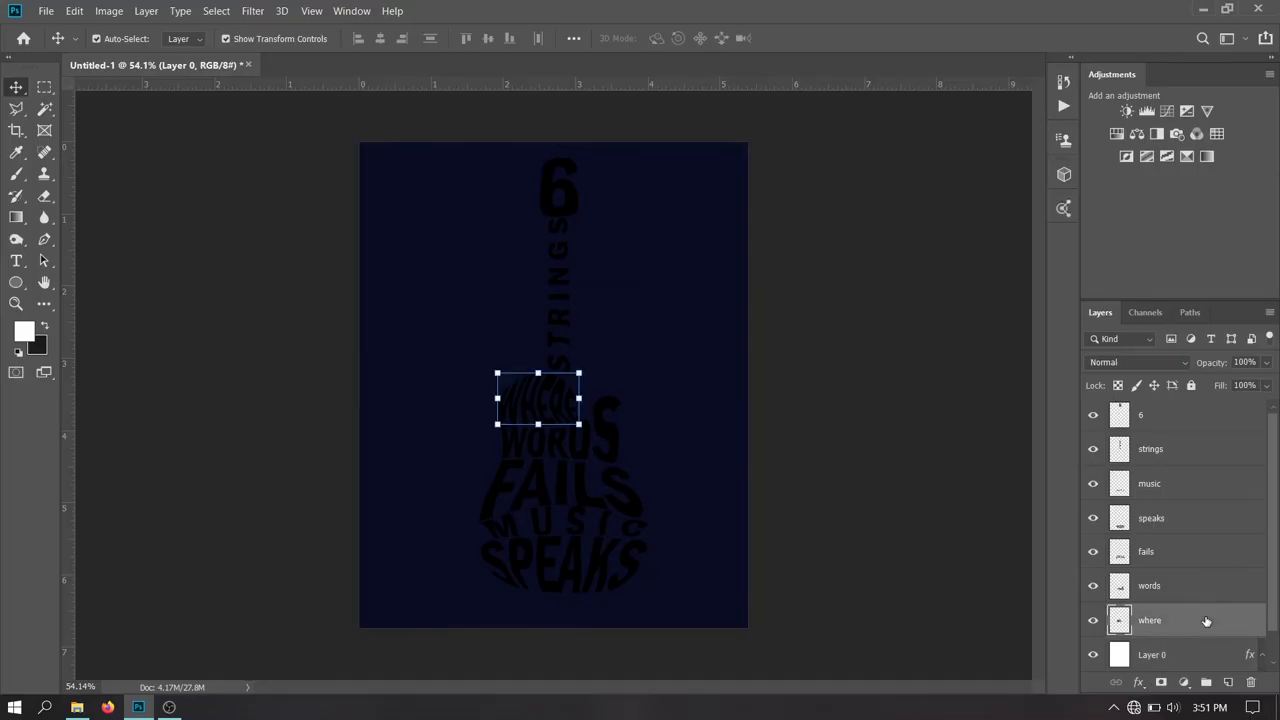
# Give the WHERE text a bright blue Color Overlay
pyautogui.doubleClick(1206, 621)
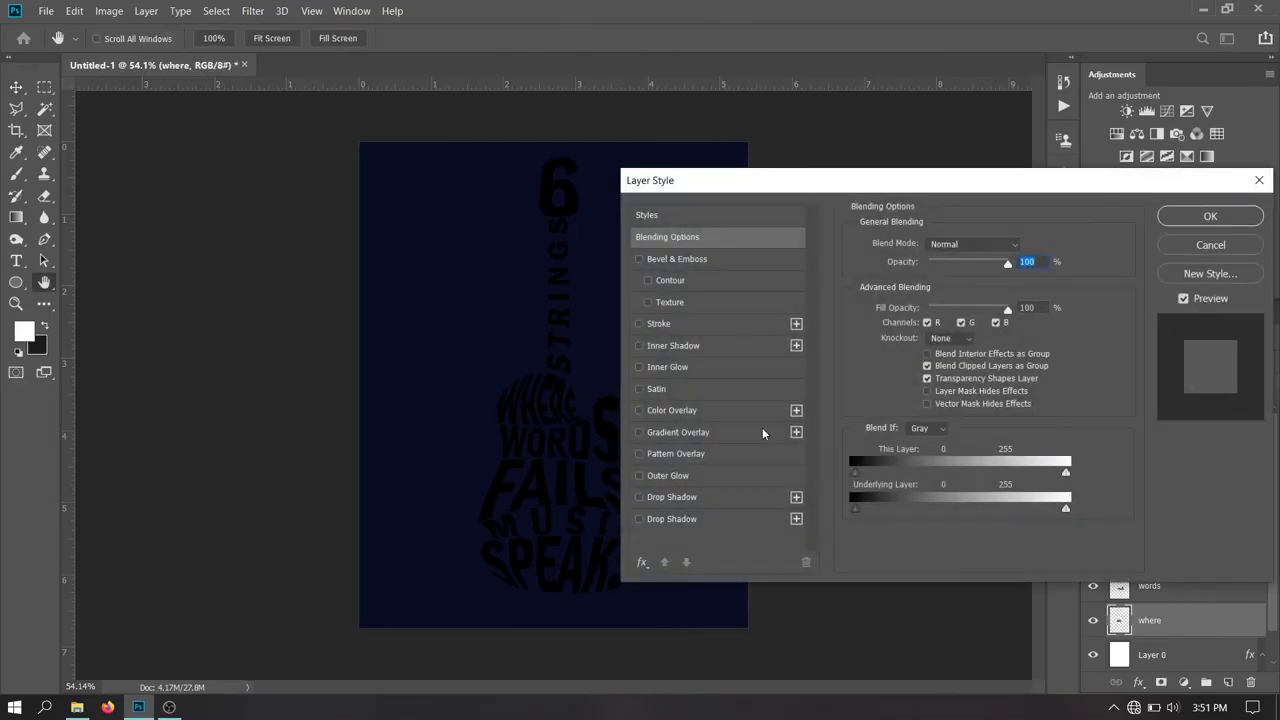
pyautogui.click(750, 412)
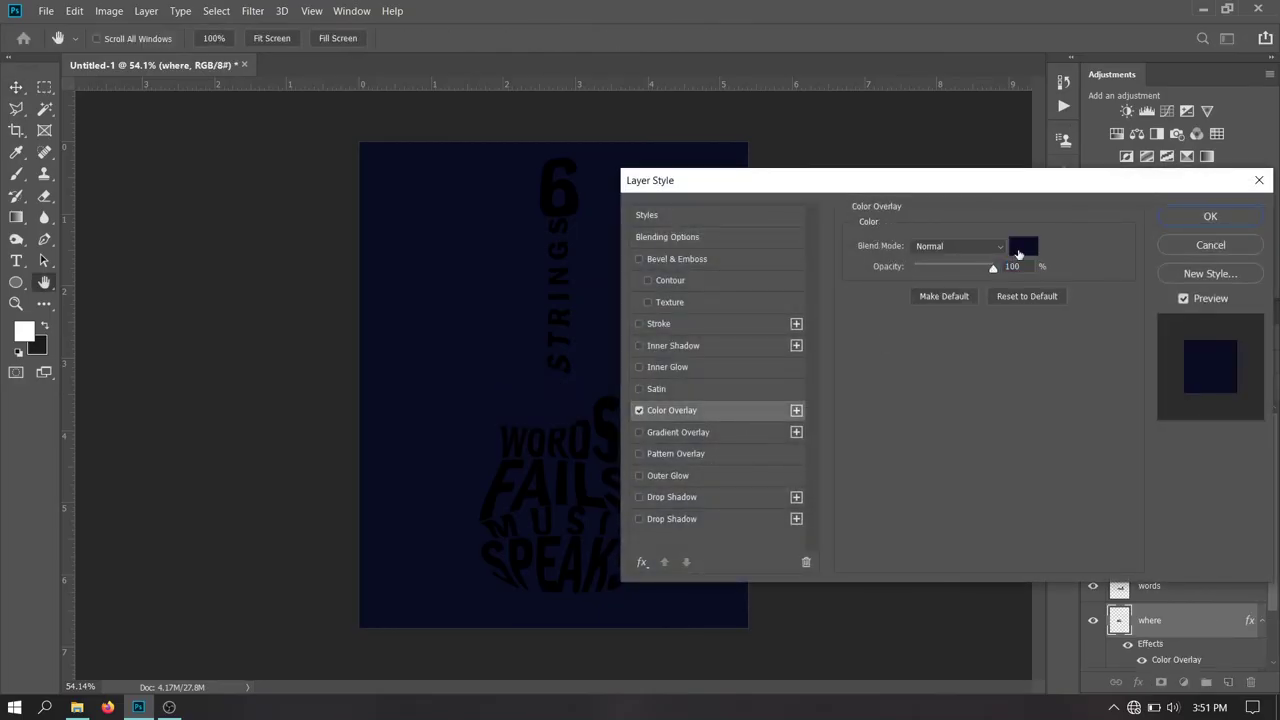
pyautogui.click(1021, 246)
pyautogui.click(1018, 338)
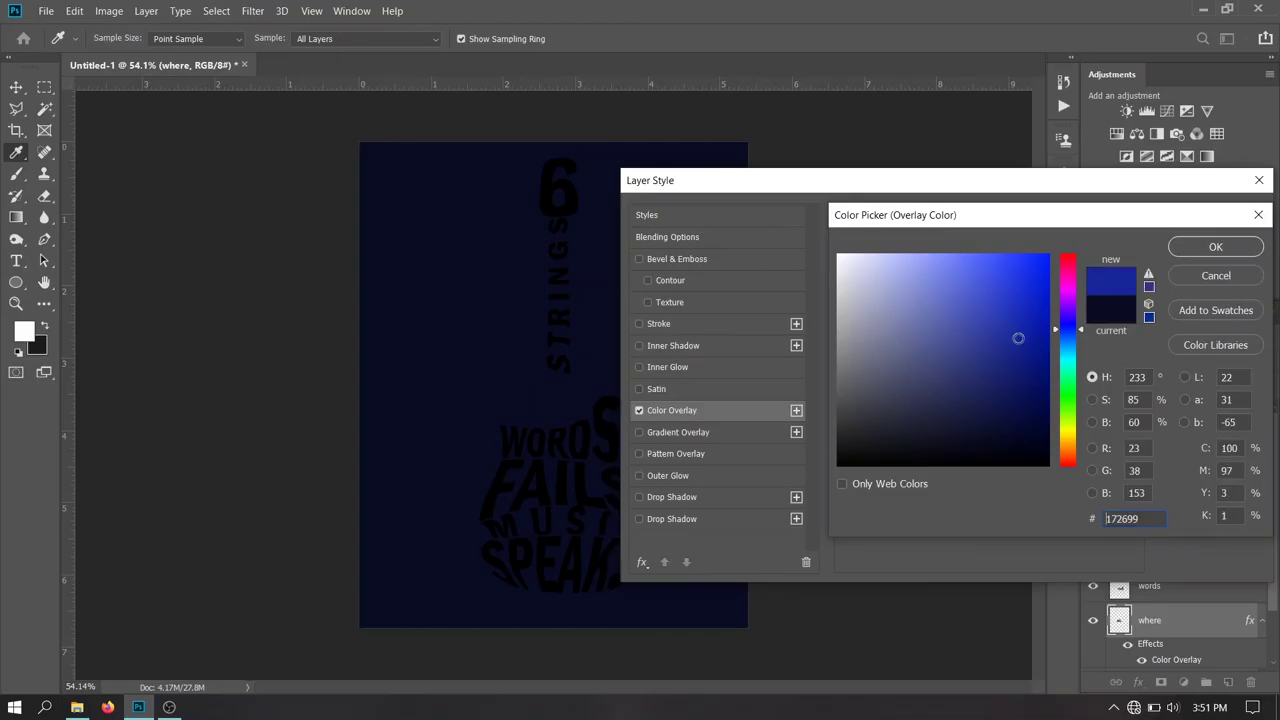
pyautogui.click(1032, 276)
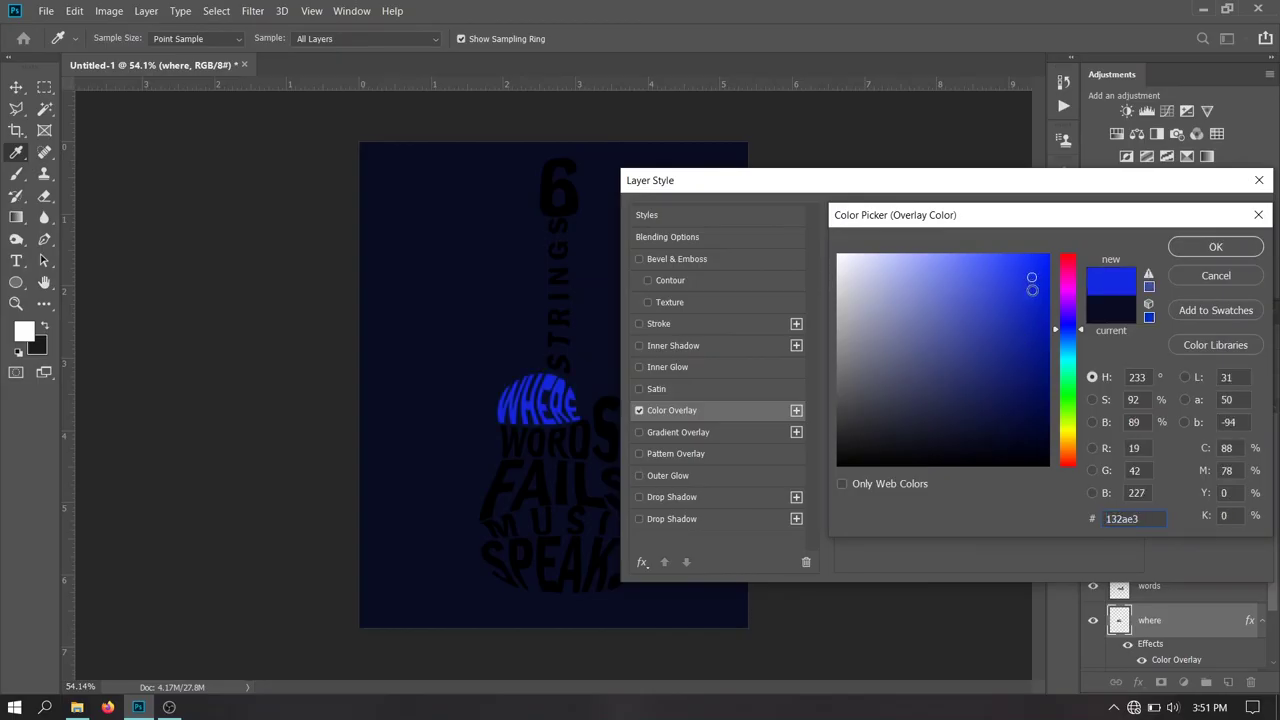
pyautogui.click(1182, 249)
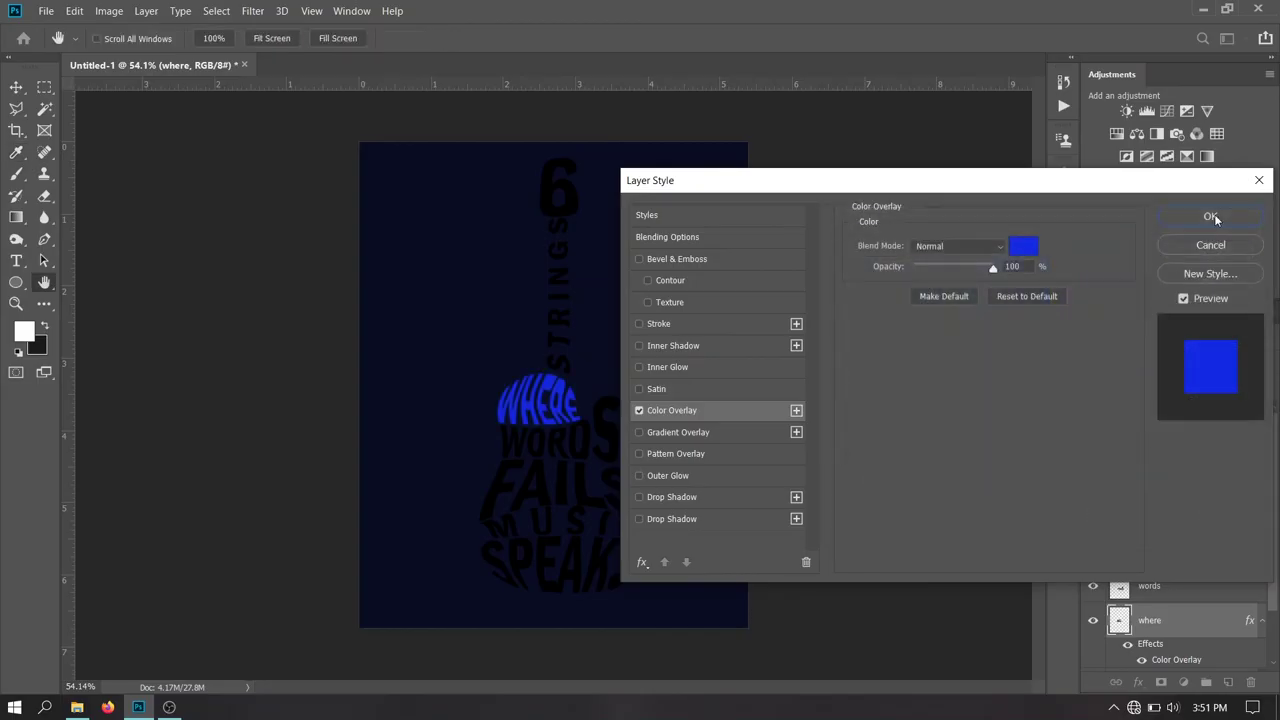
pyautogui.click(1219, 220)
# Give the WORDS text a yellow-green Color Overlay using hex abe313
pyautogui.click(1184, 590)
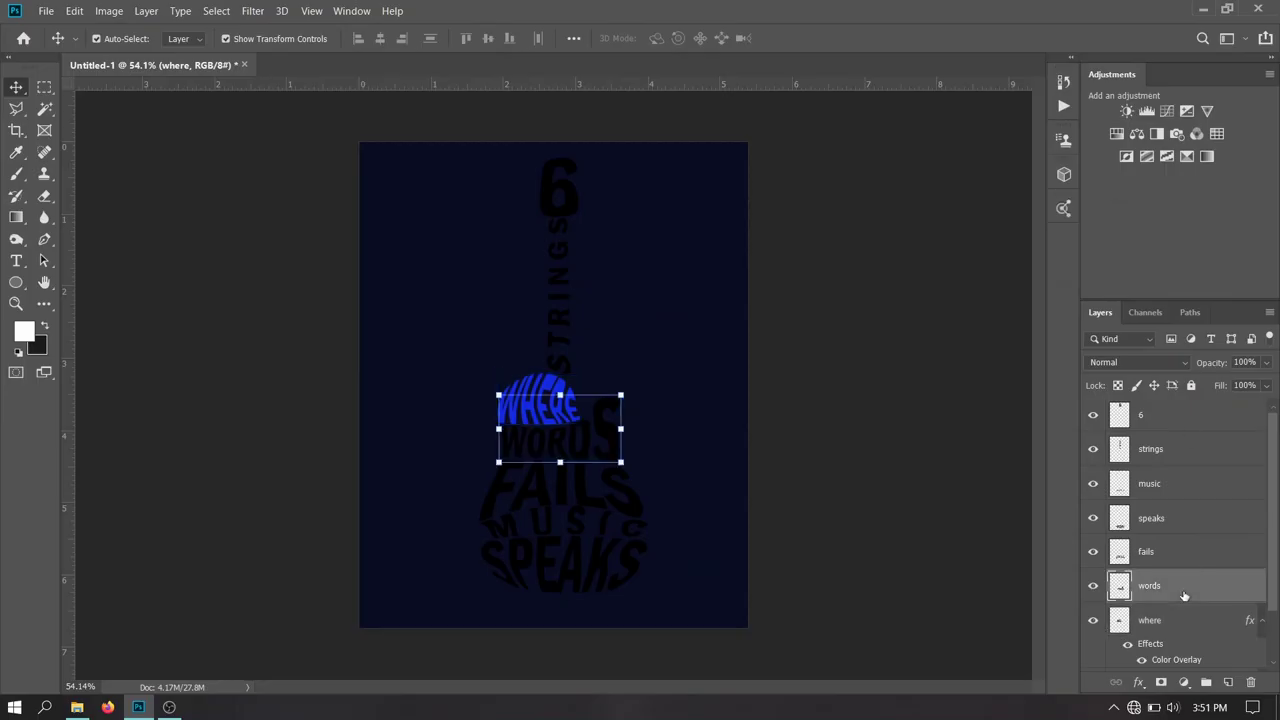
pyautogui.doubleClick(1184, 596)
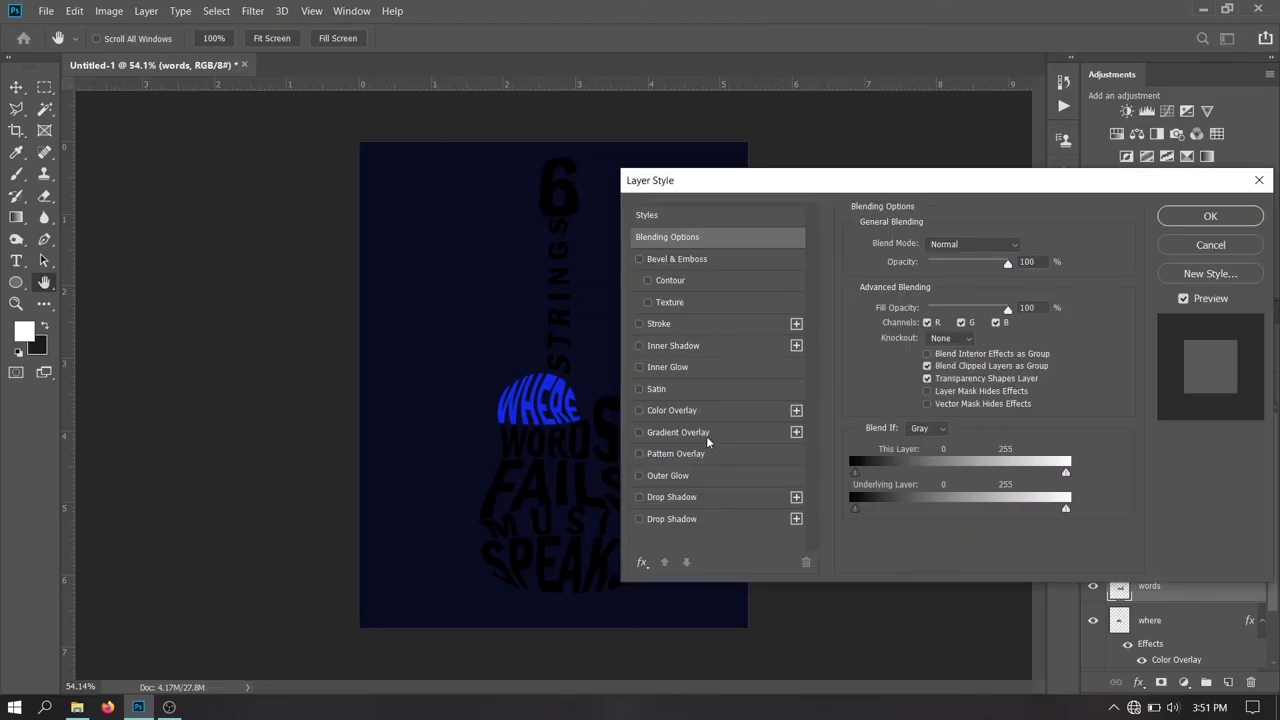
pyautogui.click(712, 413)
pyautogui.click(1017, 258)
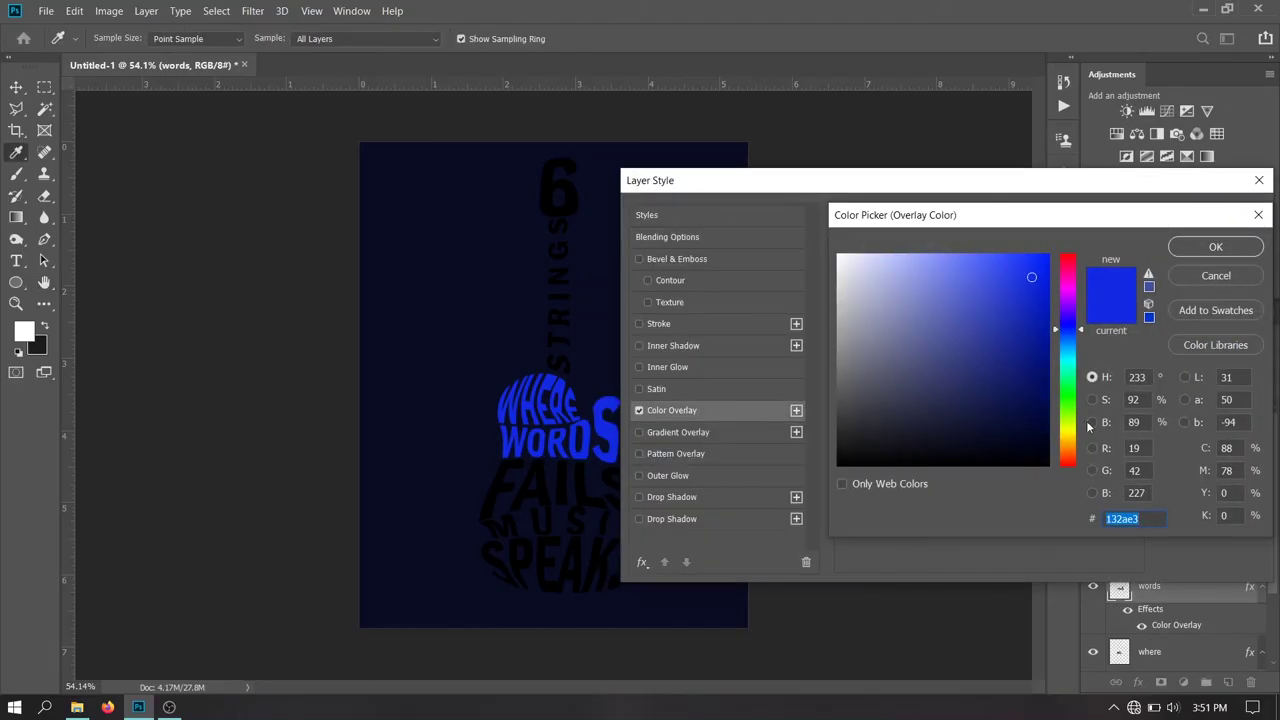
pyautogui.write('abe313')
pyautogui.click(1215, 247)
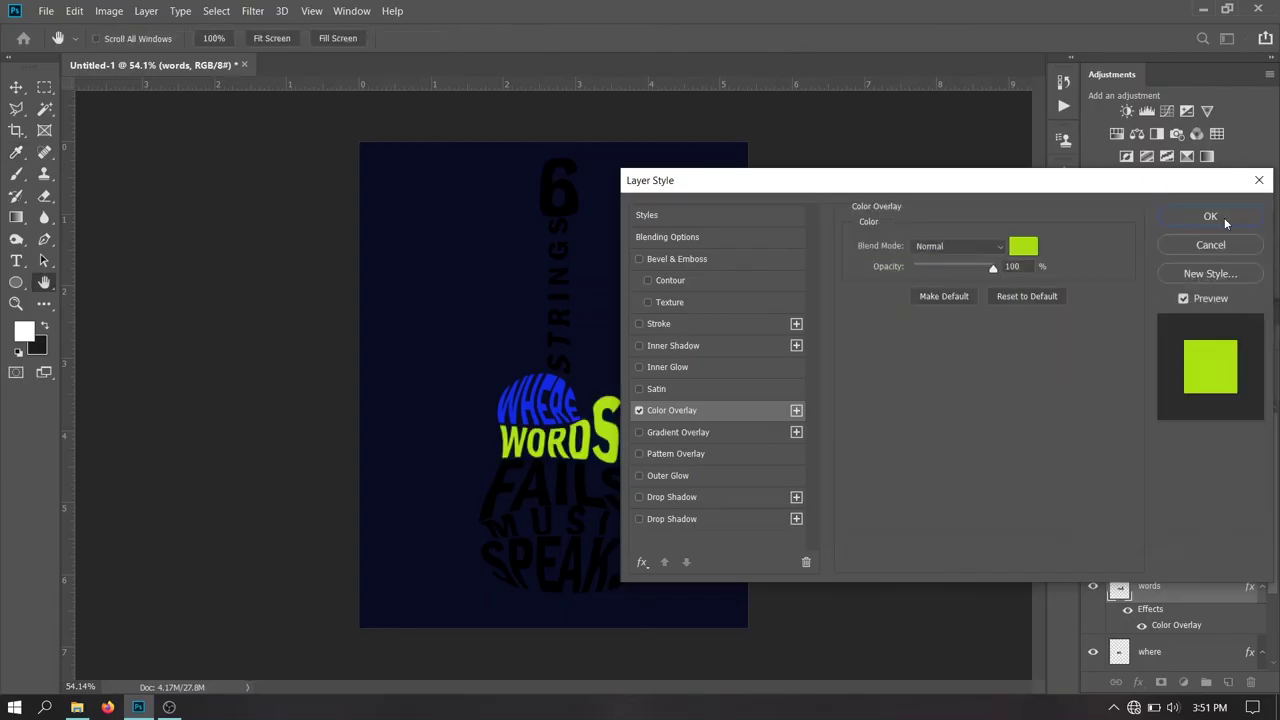
pyautogui.click(1210, 215)
# Give the FAILS text a red Color Overlay
pyautogui.click(630, 506)
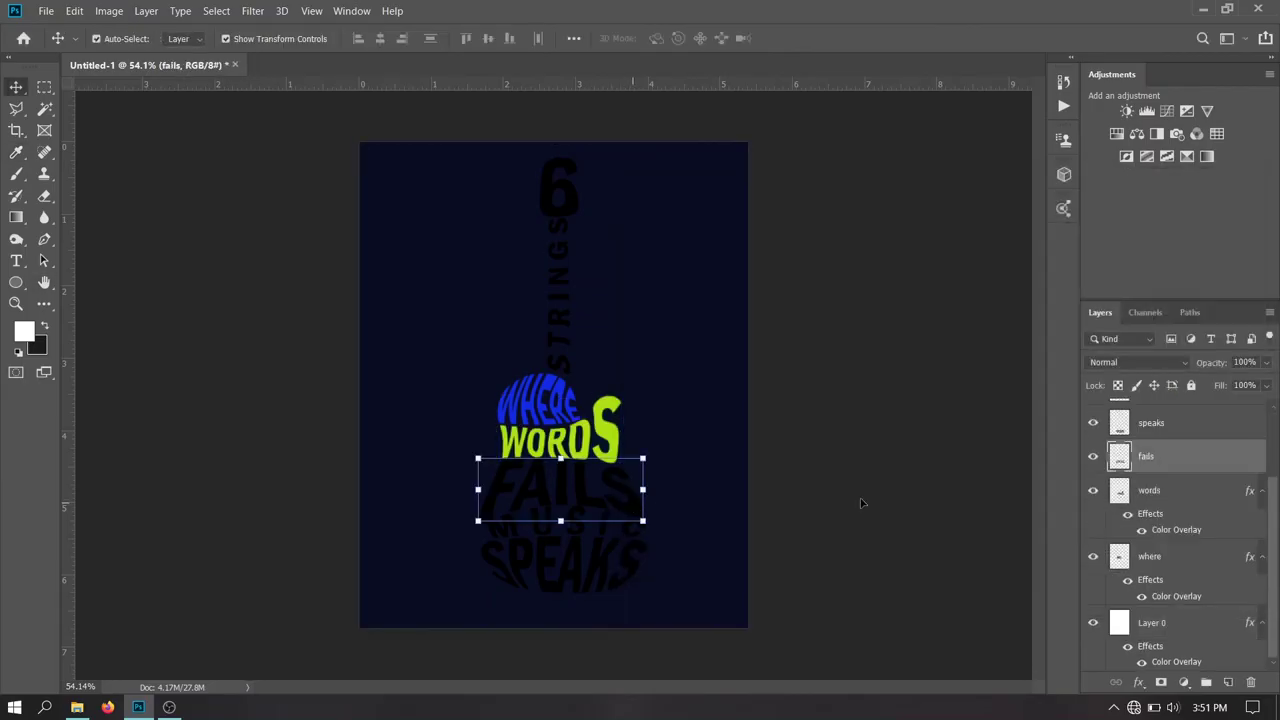
pyautogui.doubleClick(1221, 456)
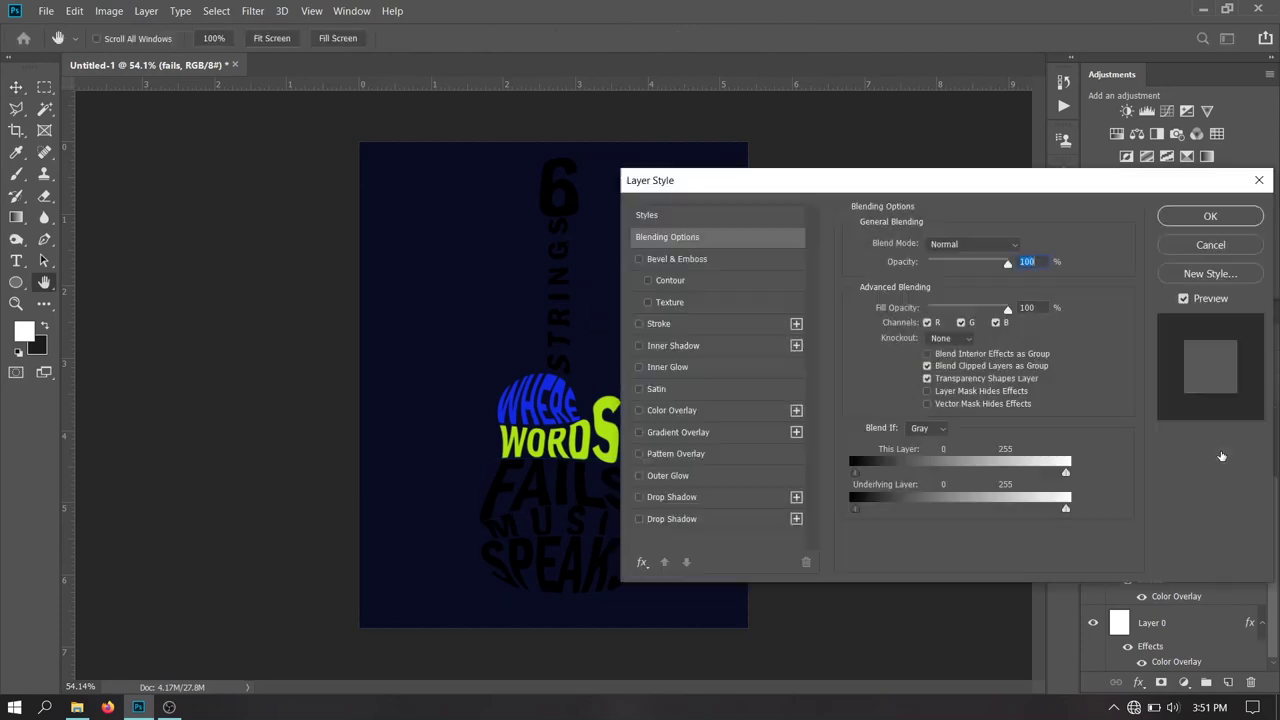
pyautogui.click(696, 412)
pyautogui.click(1032, 244)
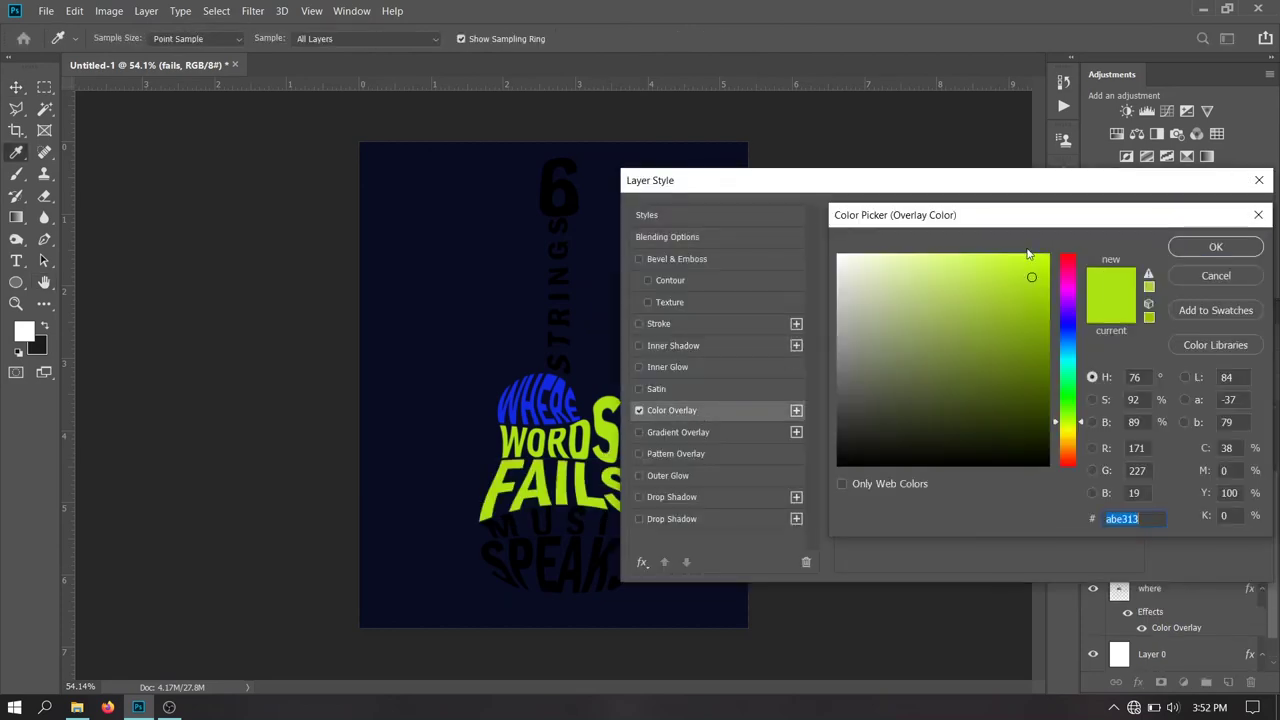
pyautogui.moveTo(1081, 425); pyautogui.dragTo(1072, 461)
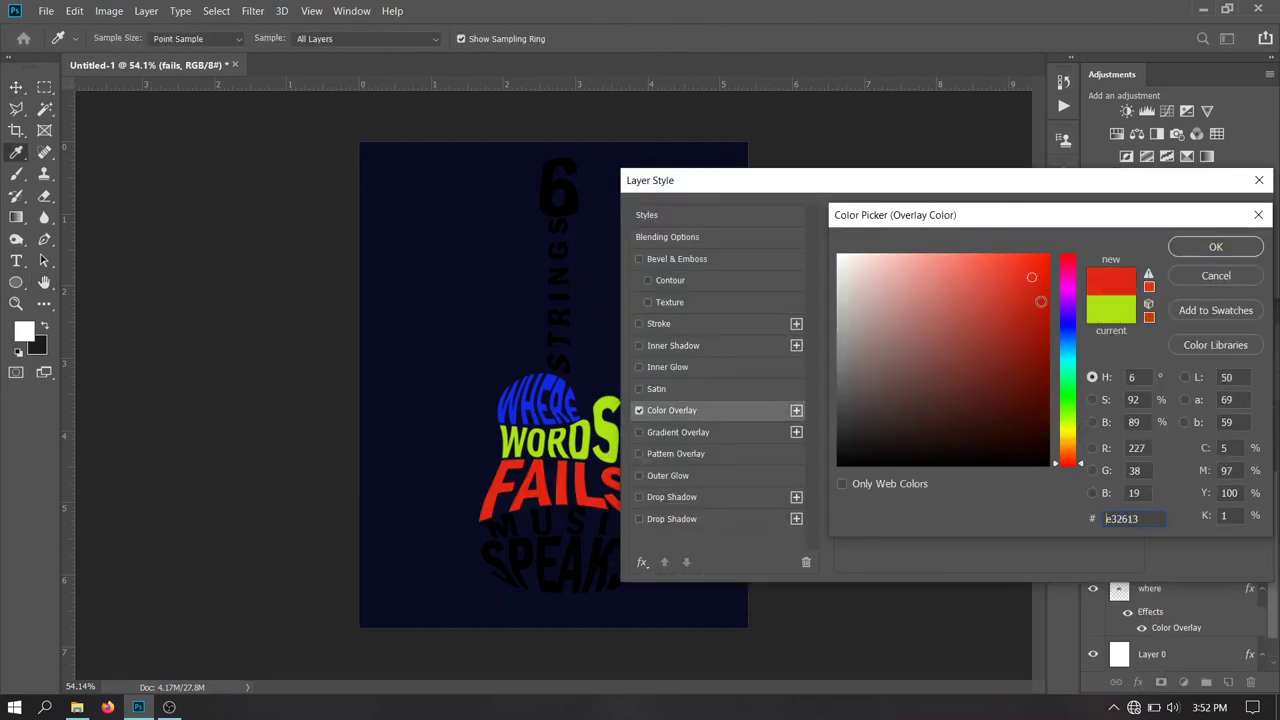
pyautogui.click(1215, 247)
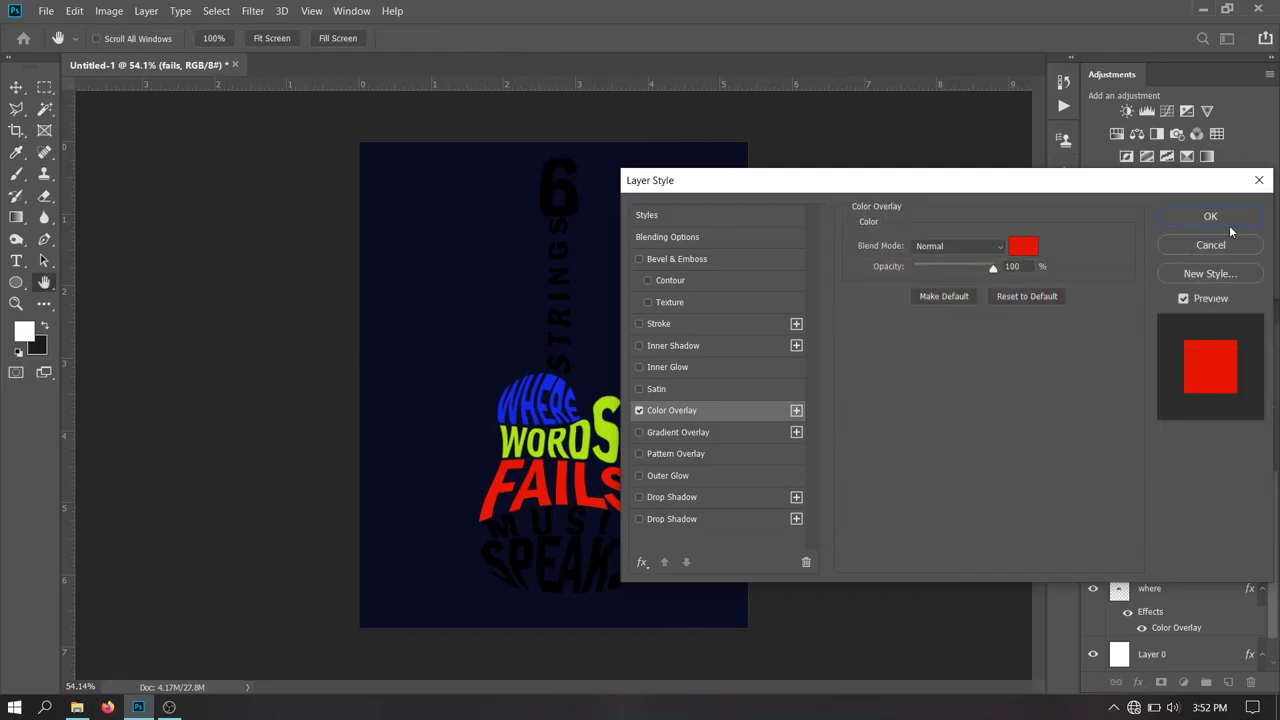
pyautogui.click(1218, 218)
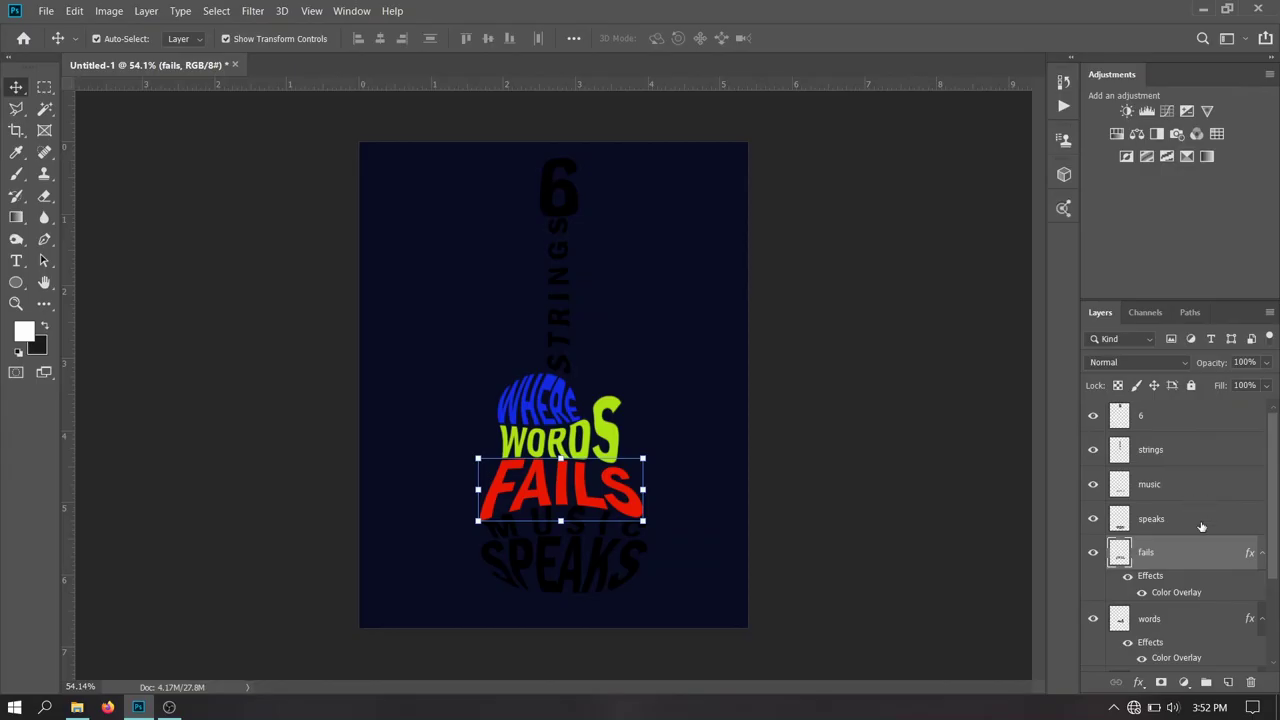
# Give the SPEAKS text a darker green Color Overlay
pyautogui.click(1218, 526)
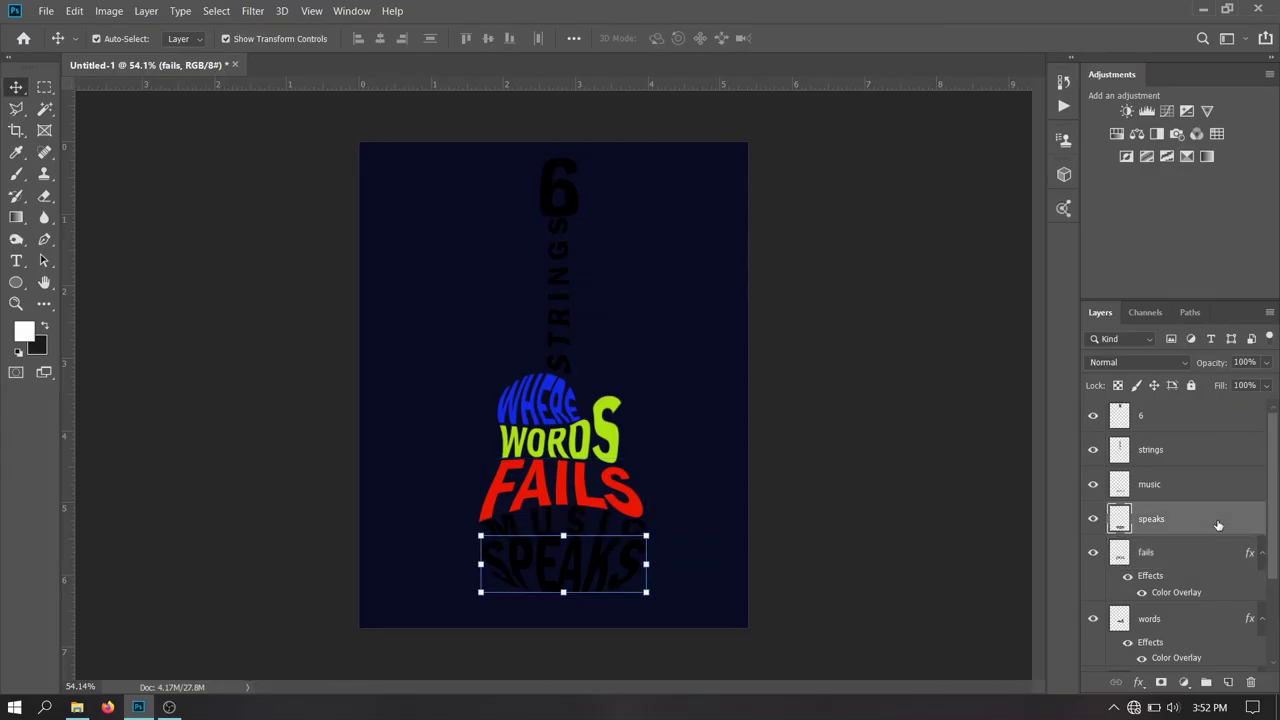
pyautogui.doubleClick(1218, 525)
pyautogui.click(672, 410)
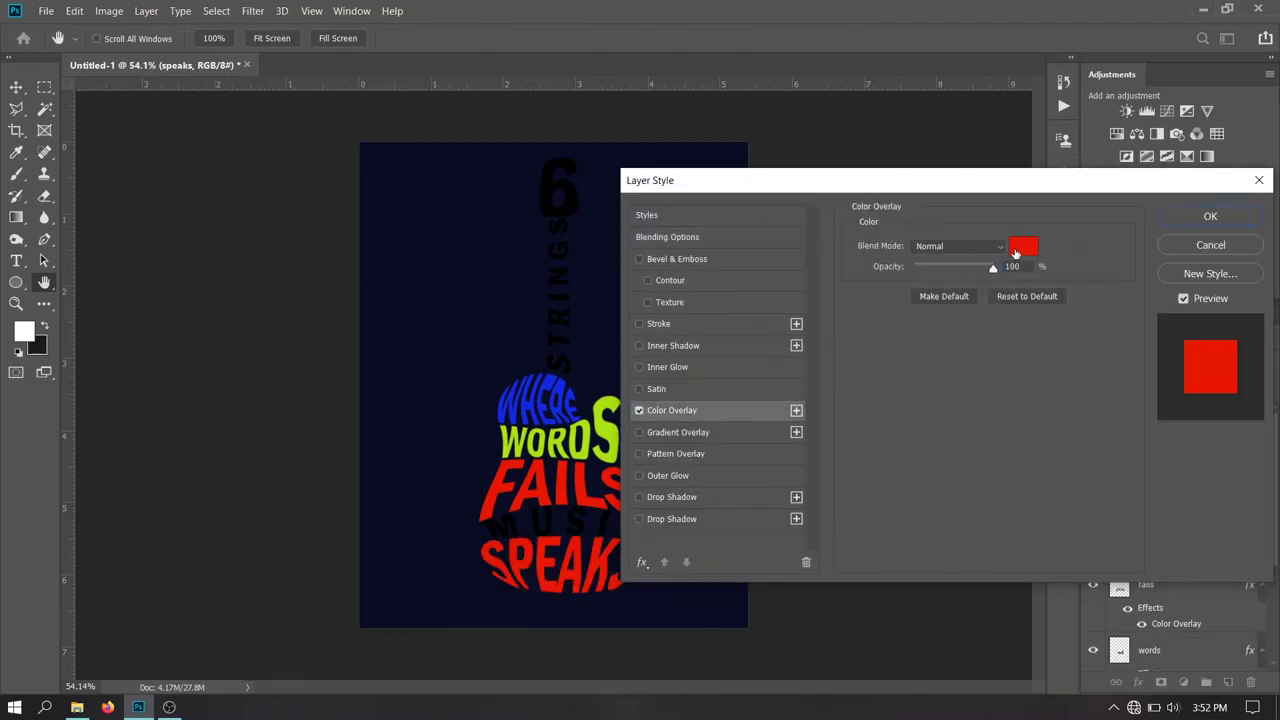
pyautogui.click(1020, 254)
pyautogui.moveTo(1066, 412); pyautogui.dragTo(1066, 386)
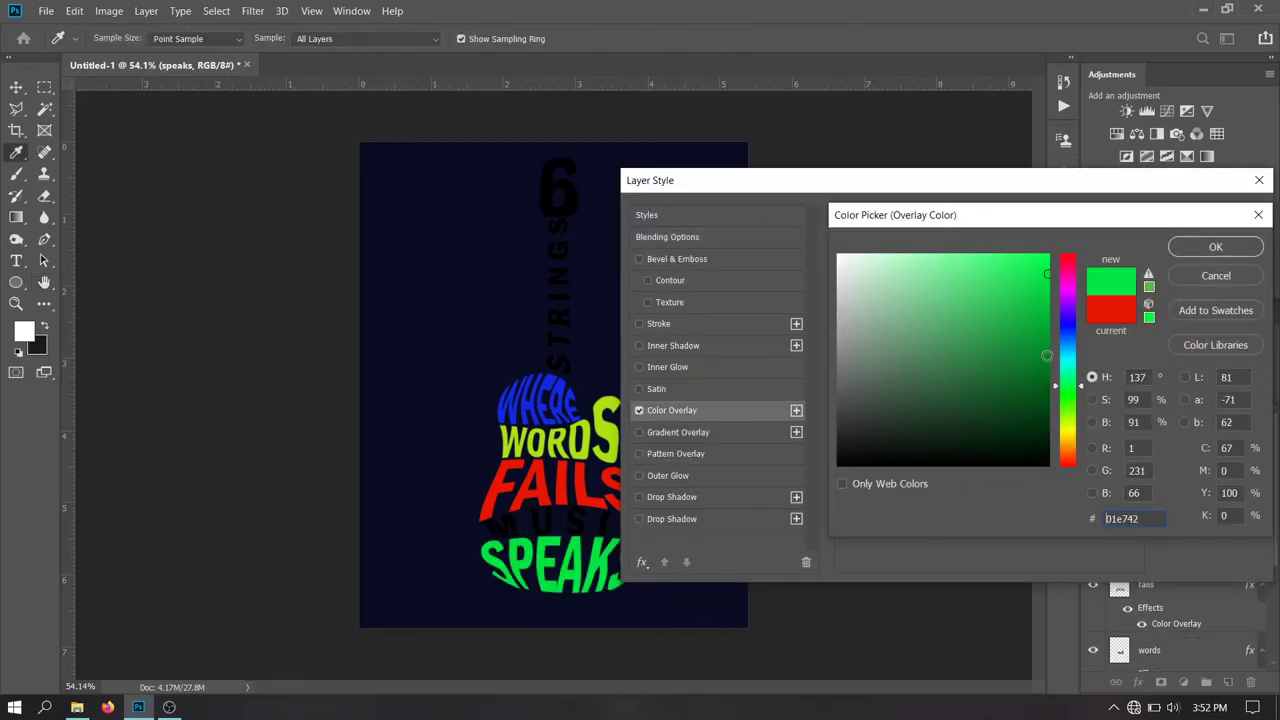
pyautogui.click(1046, 355)
pyautogui.click(1215, 247)
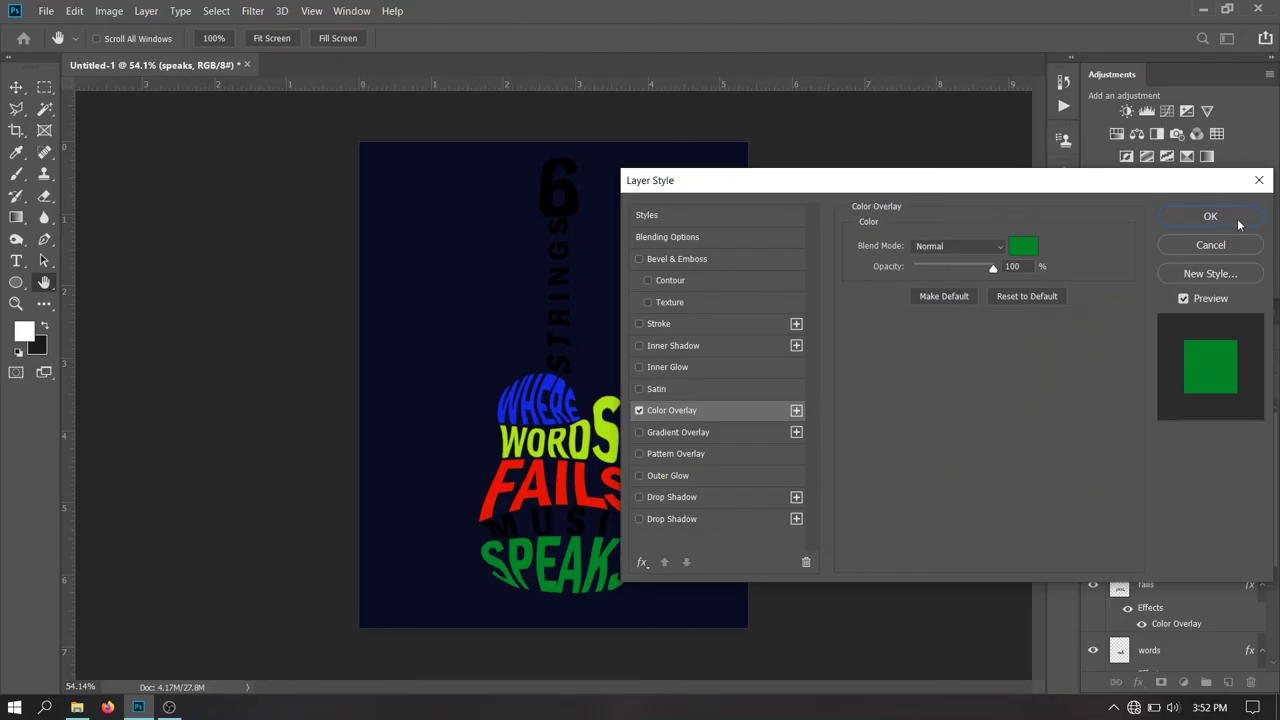
pyautogui.click(1210, 214)
pyautogui.press('v')
# Give the MUSIC text a pink Color Overlay
pyautogui.click(1208, 498)
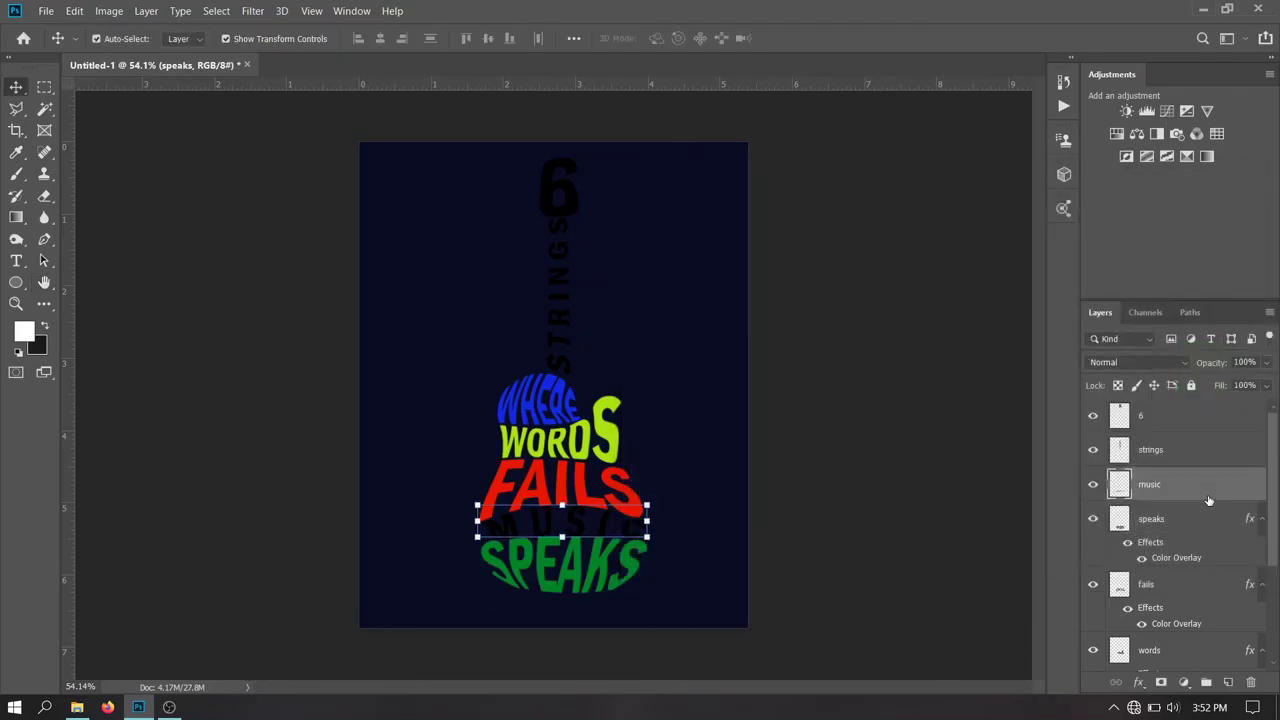
pyautogui.doubleClick(1208, 498)
pyautogui.click(713, 415)
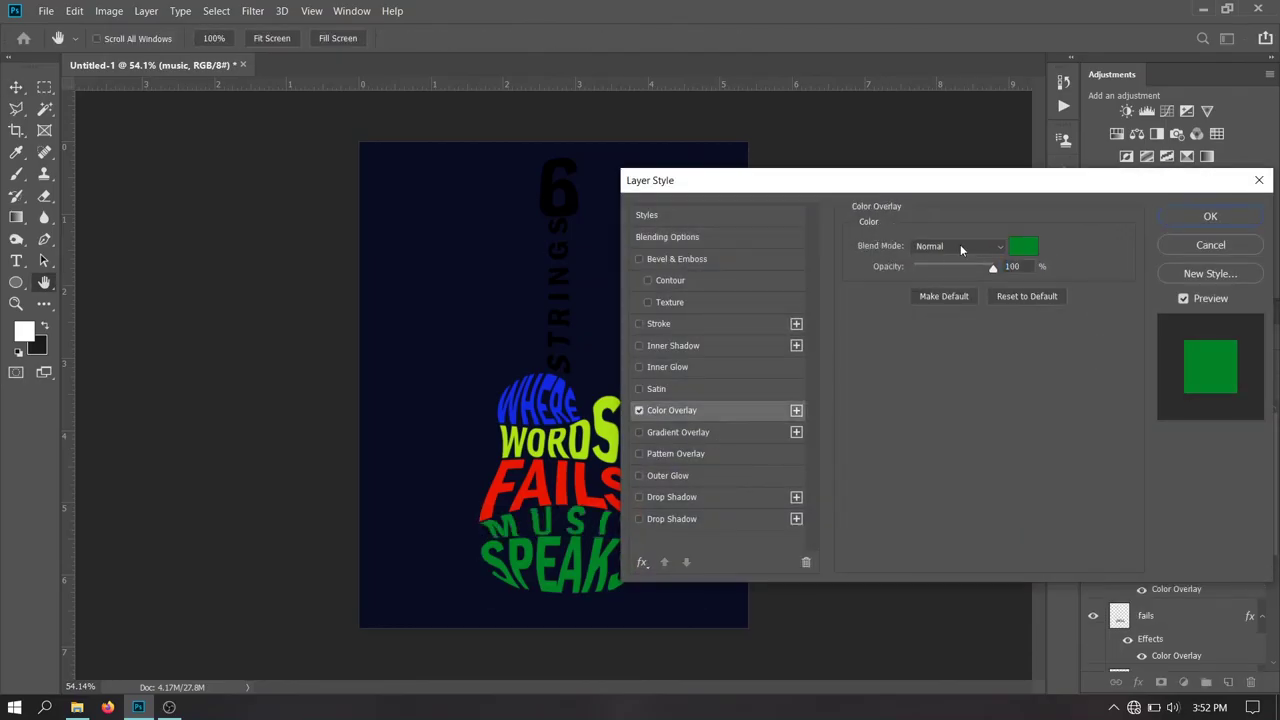
pyautogui.click(1018, 249)
pyautogui.click(1067, 272)
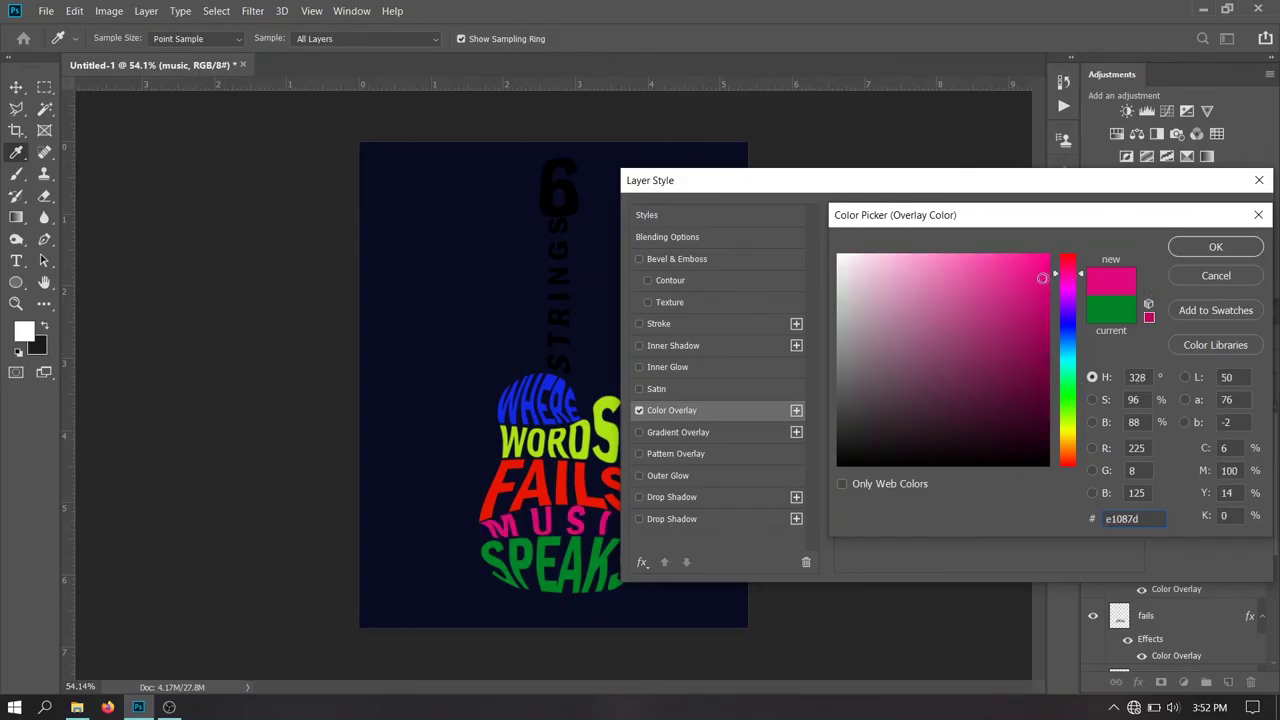
pyautogui.click(1215, 247)
pyautogui.click(1212, 218)
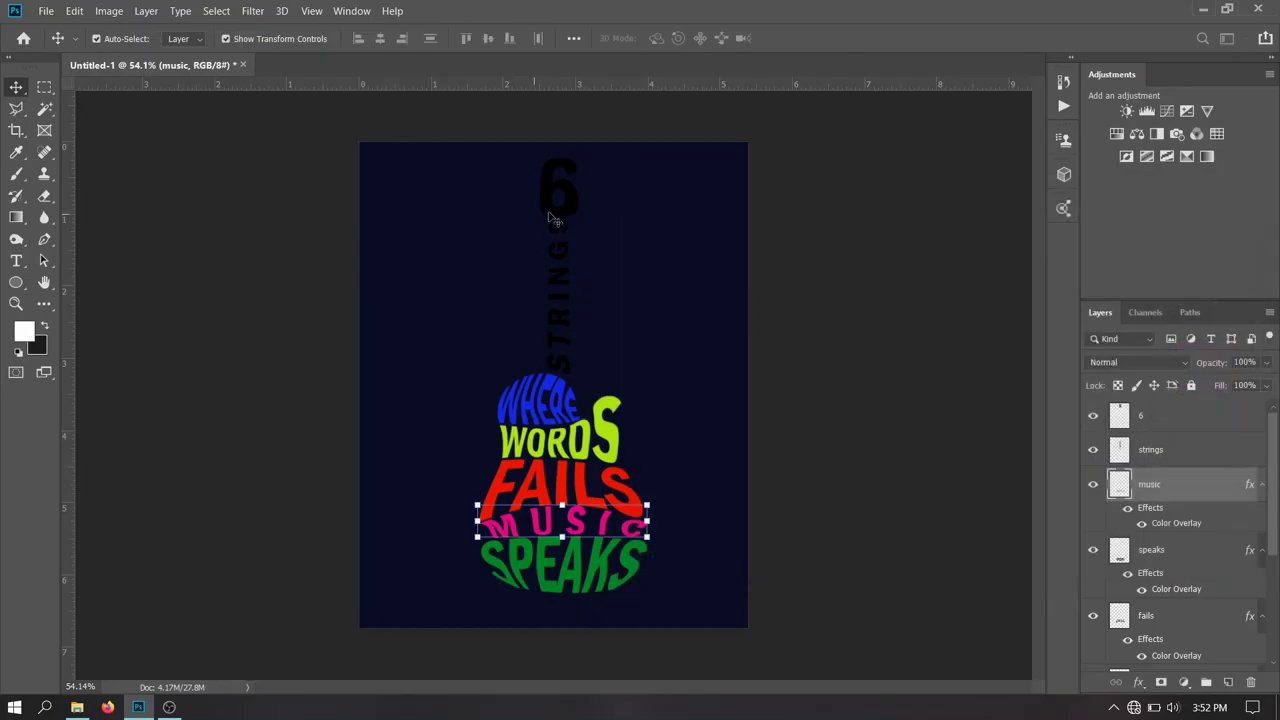
# Give the 6 an olive yellow-green Color Overlay
pyautogui.click(548, 214)
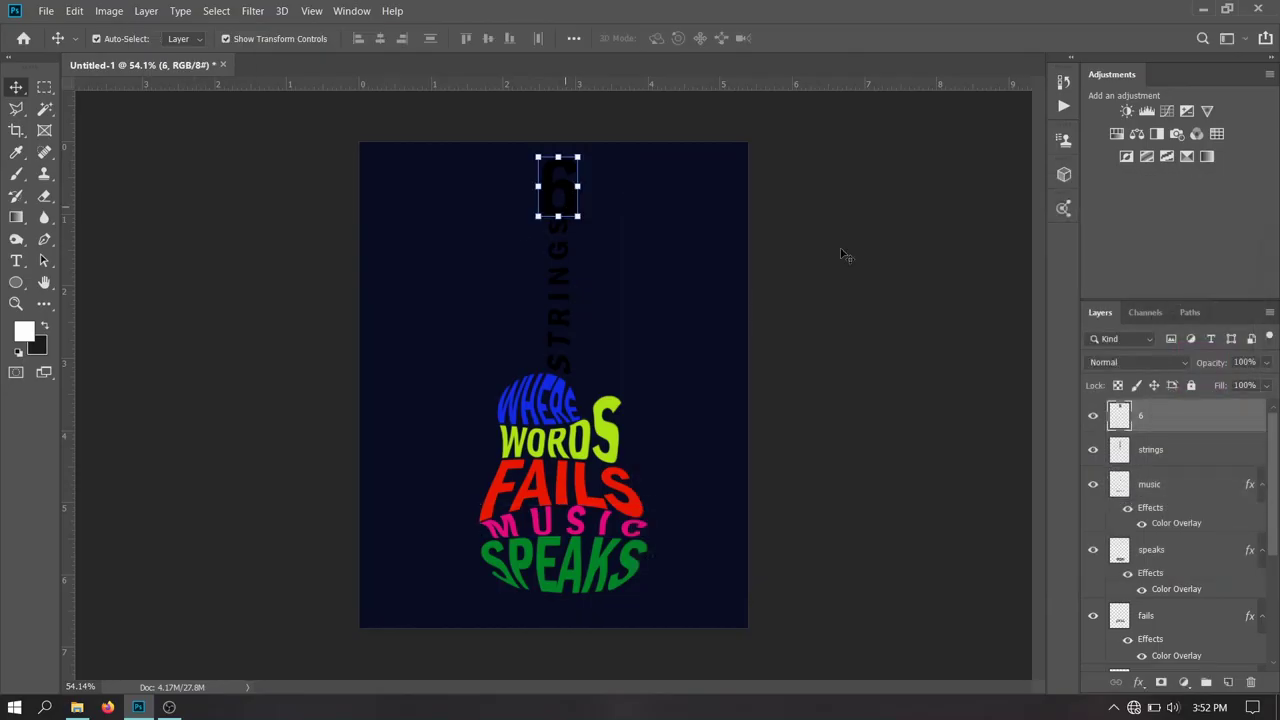
pyautogui.doubleClick(1242, 420)
pyautogui.click(700, 410)
pyautogui.click(937, 246)
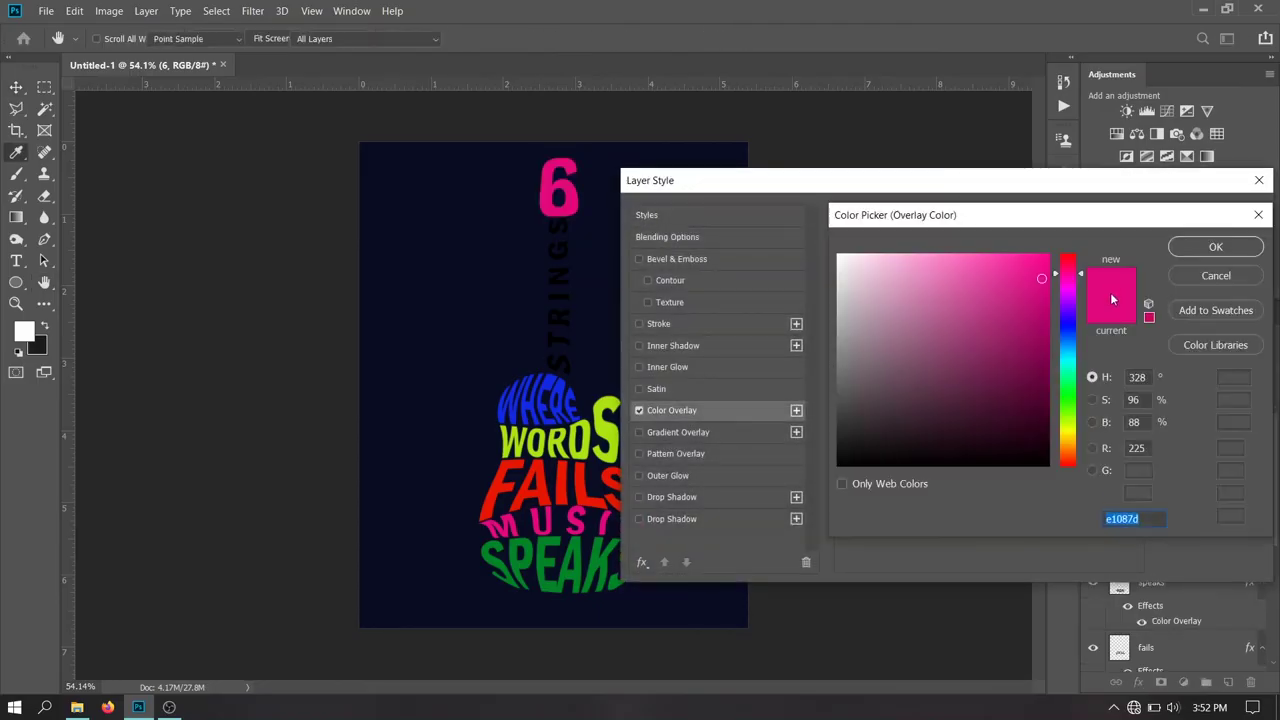
pyautogui.click(1068, 425)
pyautogui.click(1046, 392)
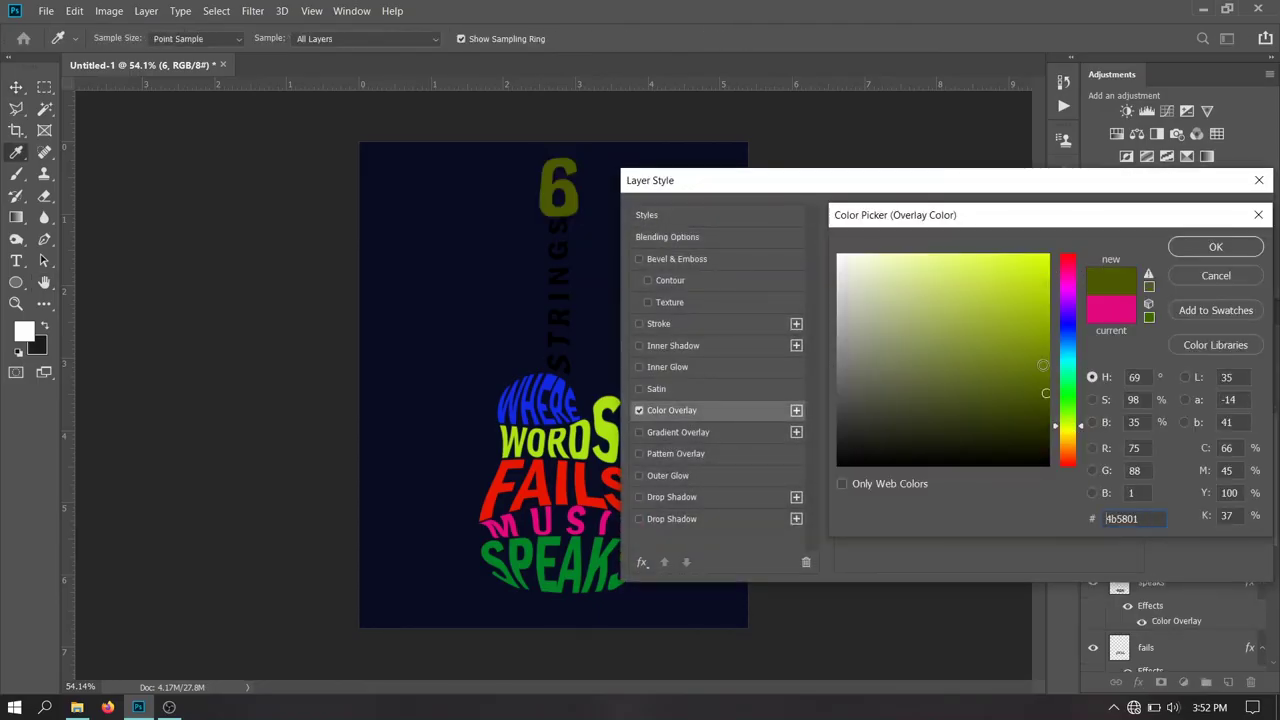
pyautogui.click(1048, 334)
pyautogui.click(1215, 246)
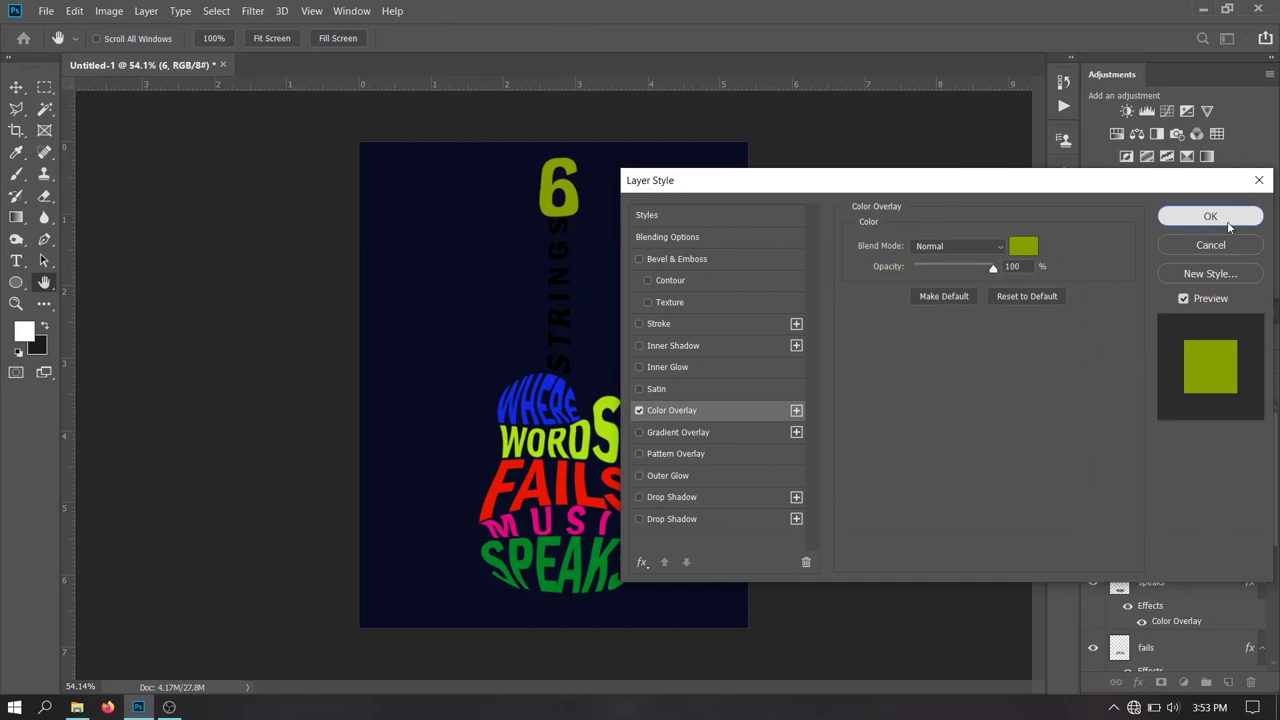
pyautogui.click(1210, 217)
# Give the STRINGS text a dark grey Color Overlay
pyautogui.click(1211, 481)
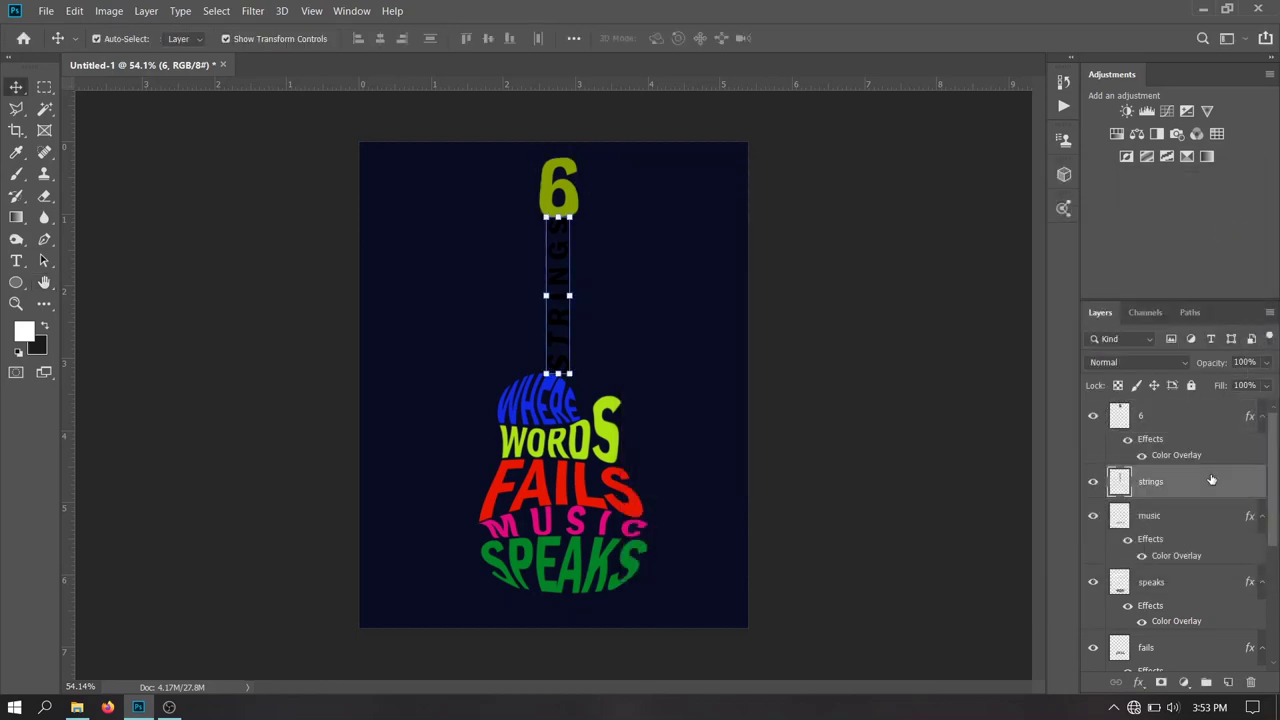
pyautogui.press('h')
pyautogui.doubleClick(1211, 481)
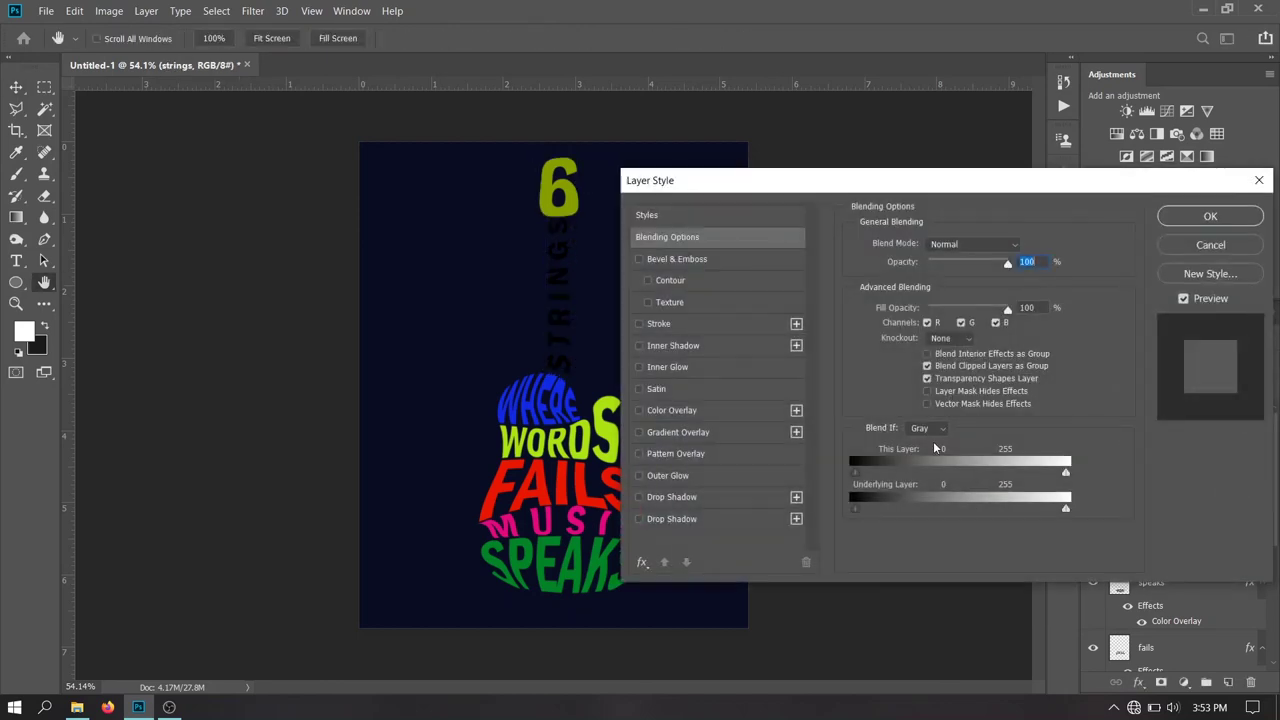
pyautogui.click(736, 412)
pyautogui.click(1022, 250)
pyautogui.click(839, 408)
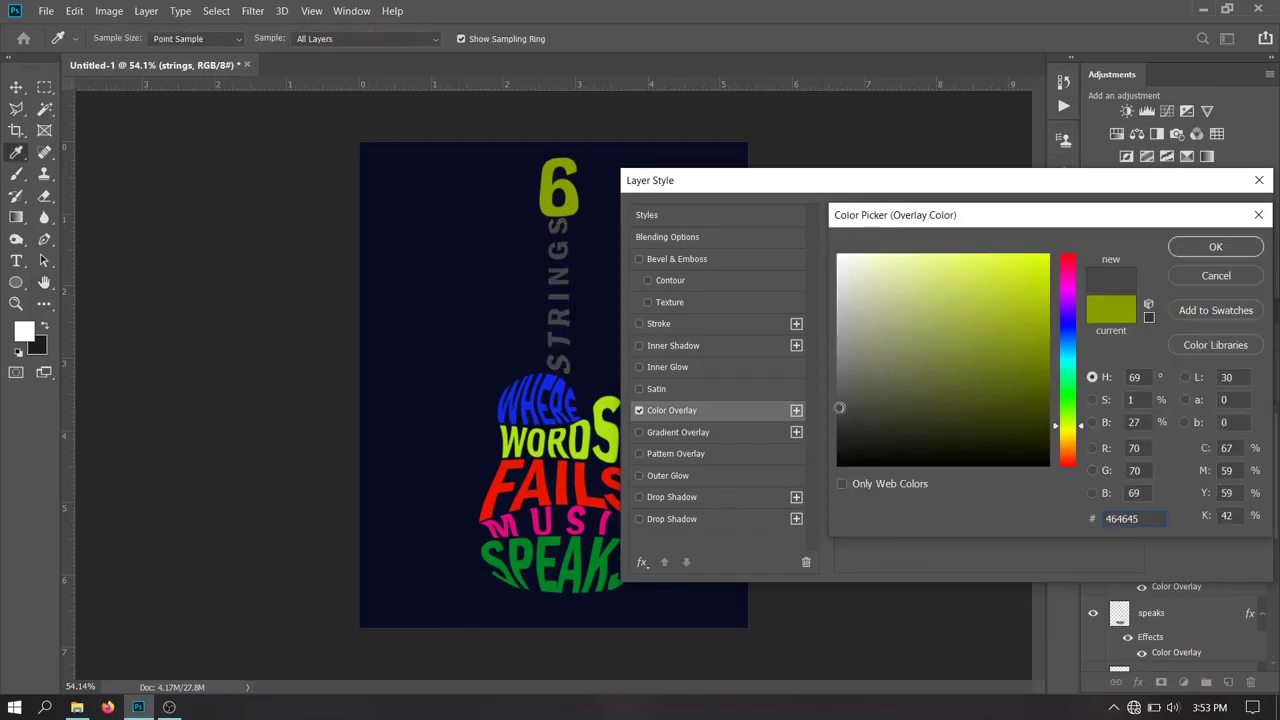
pyautogui.click(1230, 246)
pyautogui.click(1230, 222)
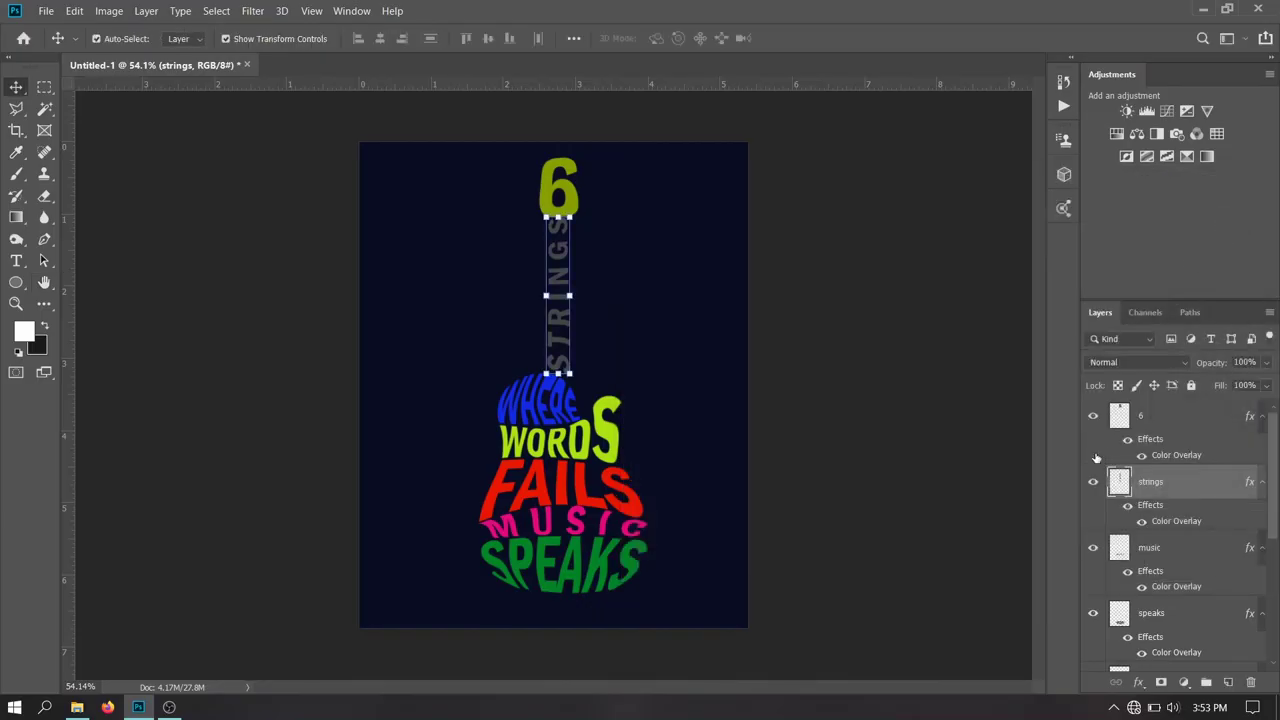
pyautogui.scroll(-5, 1229, 527)
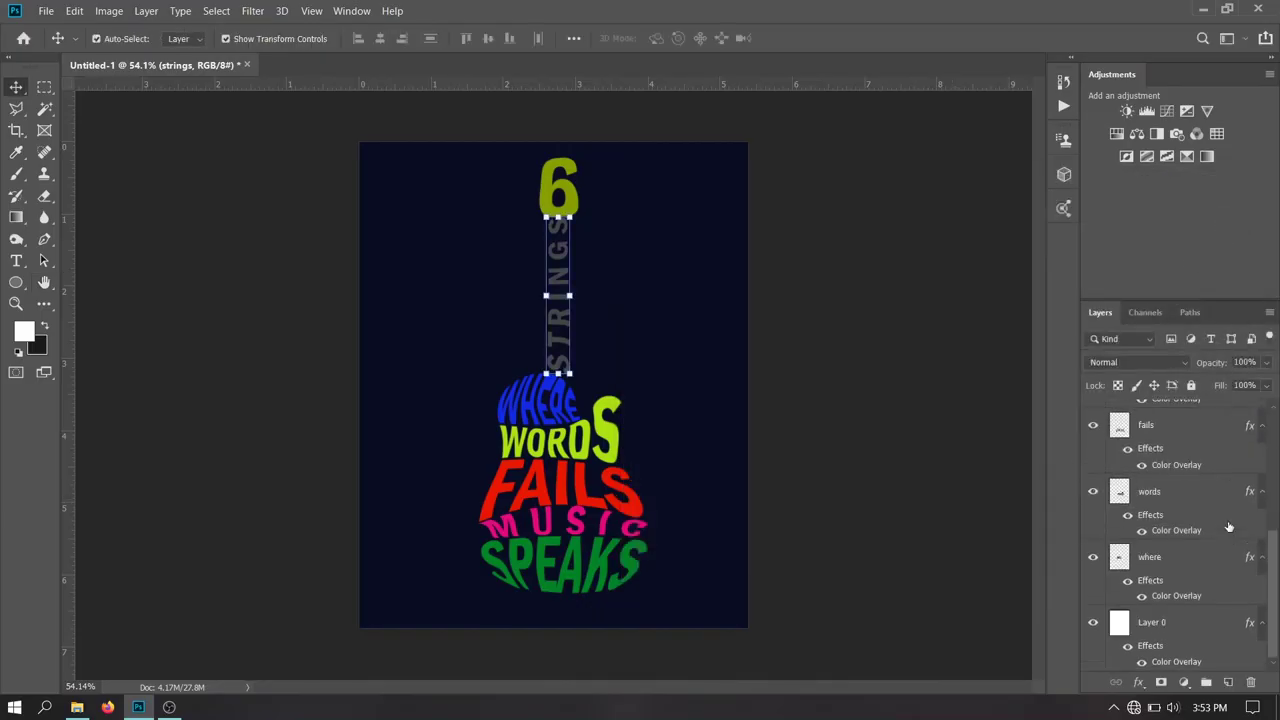
# On a new Layer 1 above Layer 0, paint a 600 px white Soft Round glow behind STRINGS
pyautogui.click(1195, 629)
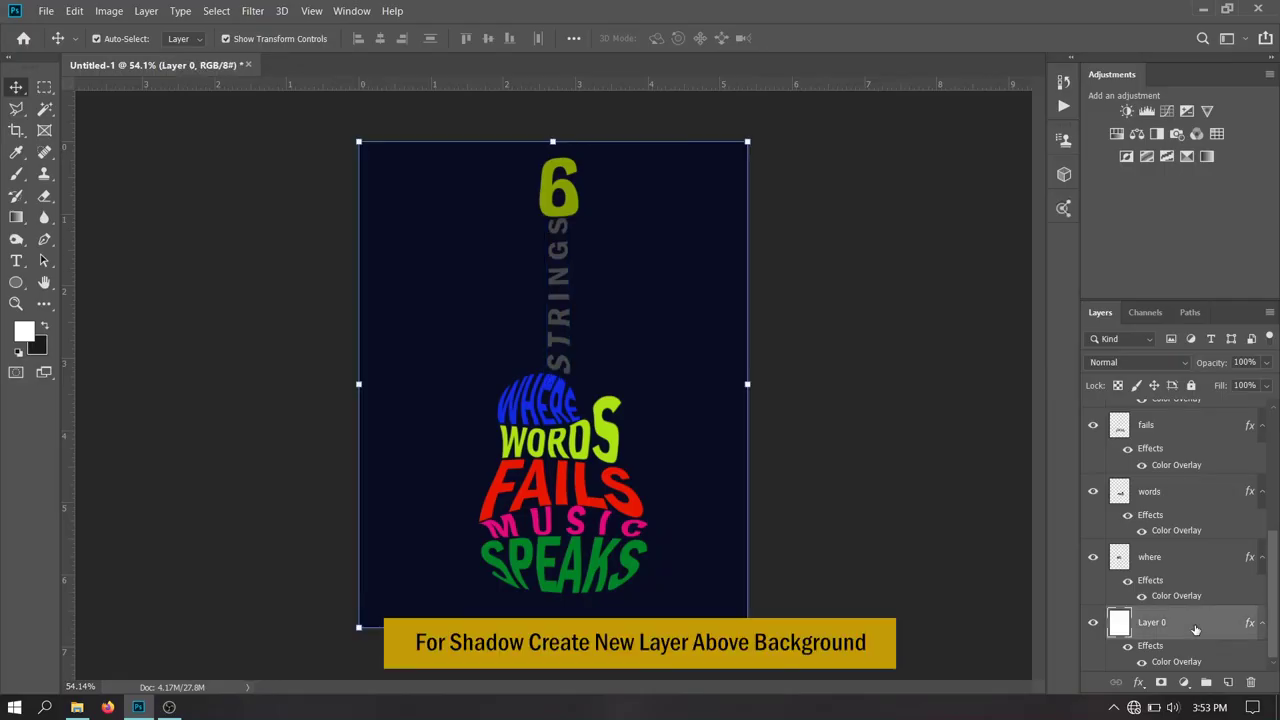
pyautogui.click(1227, 682)
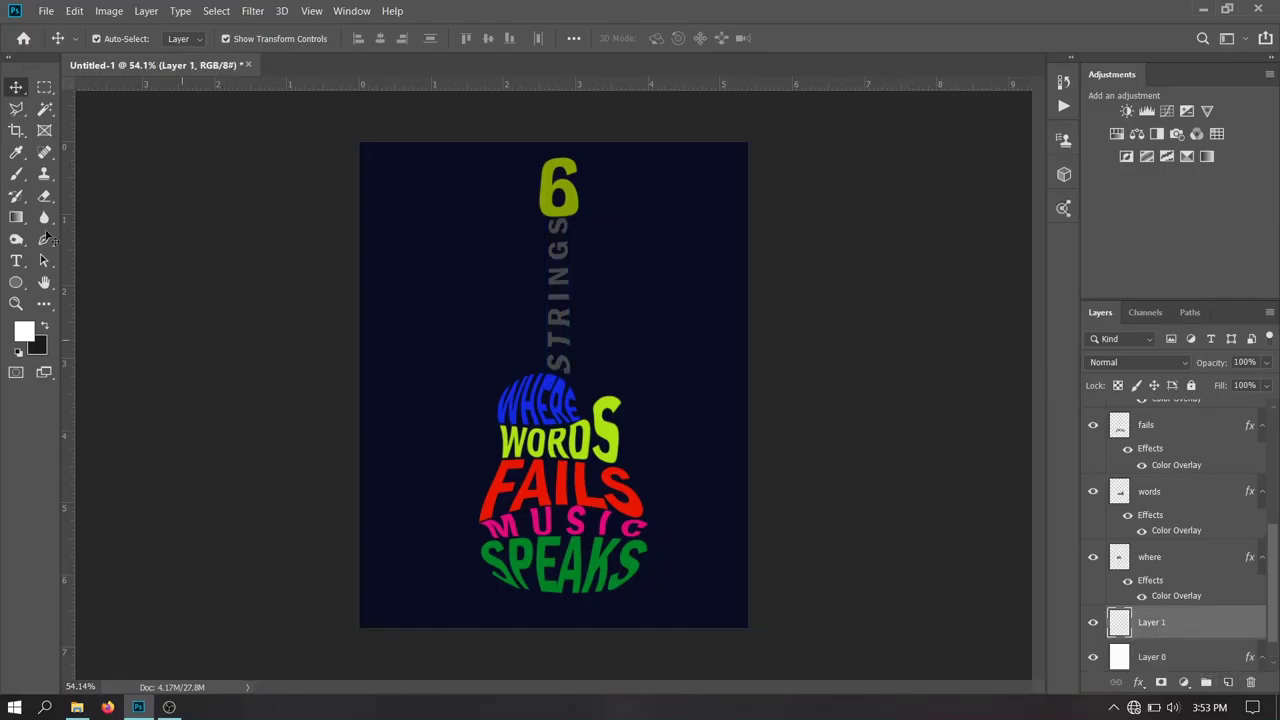
pyautogui.click(16, 174)
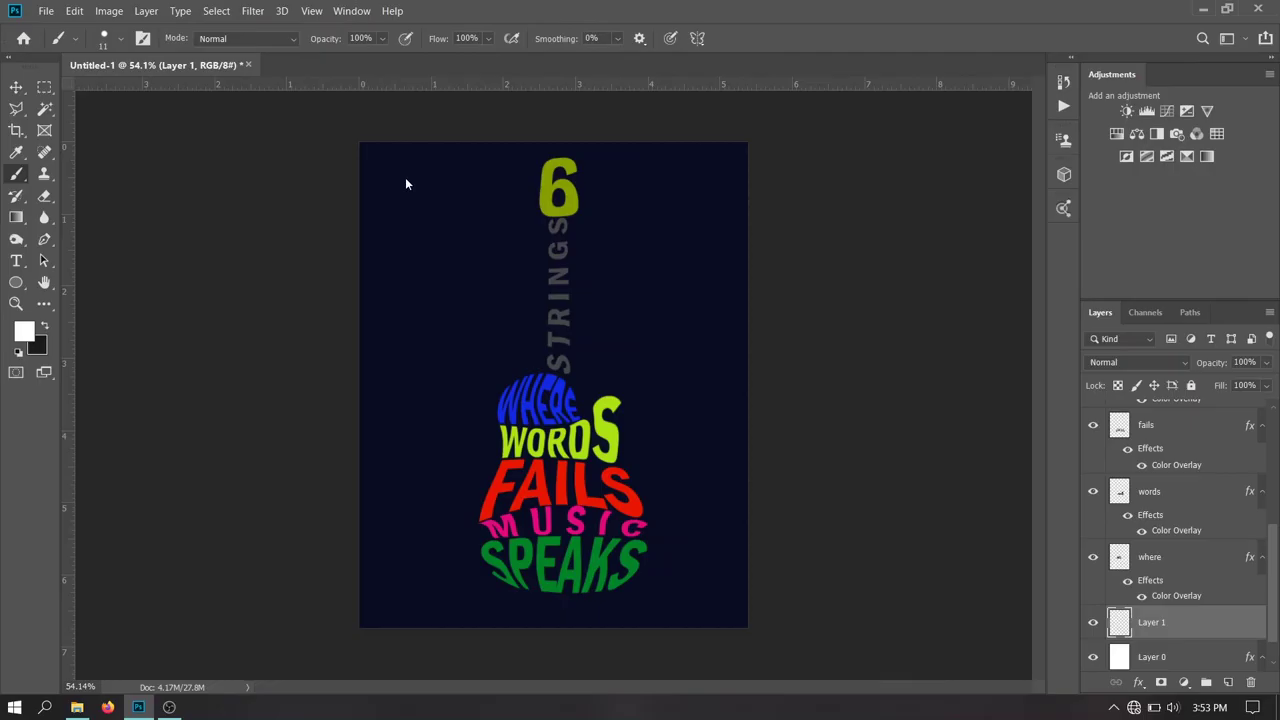
pyautogui.rightClick(482, 293)
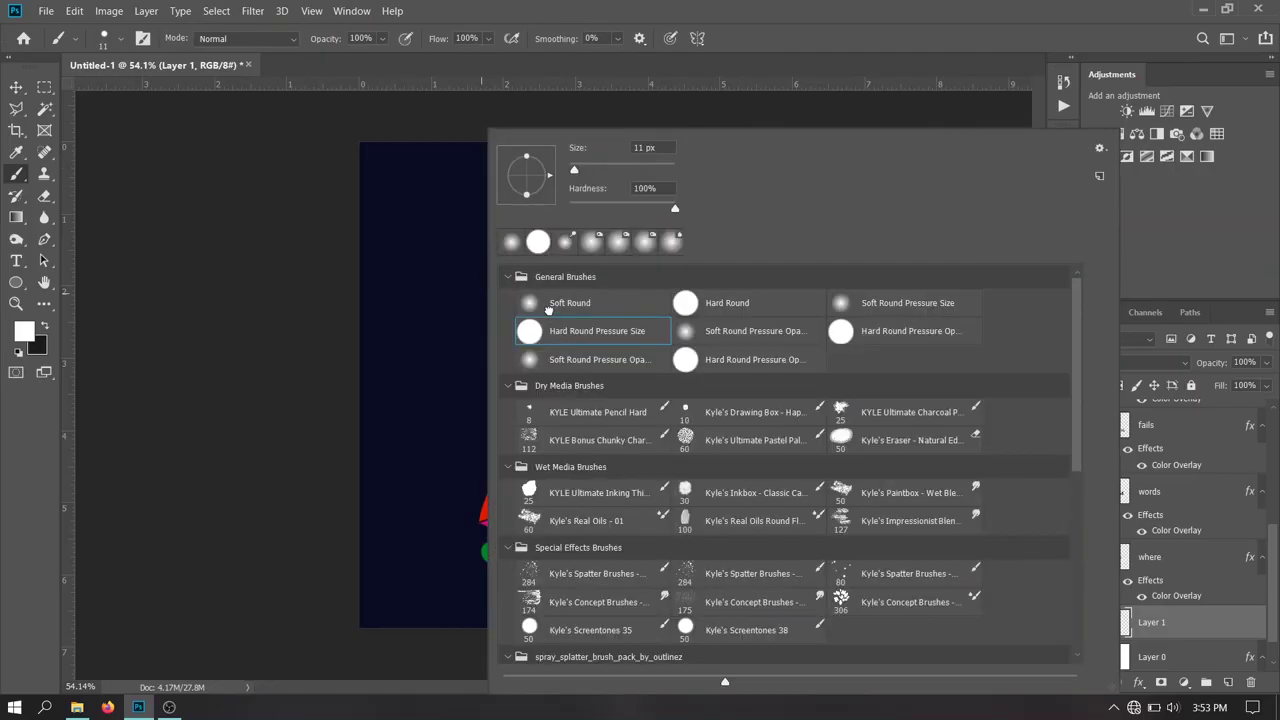
pyautogui.click(548, 306)
pyautogui.click(620, 169)
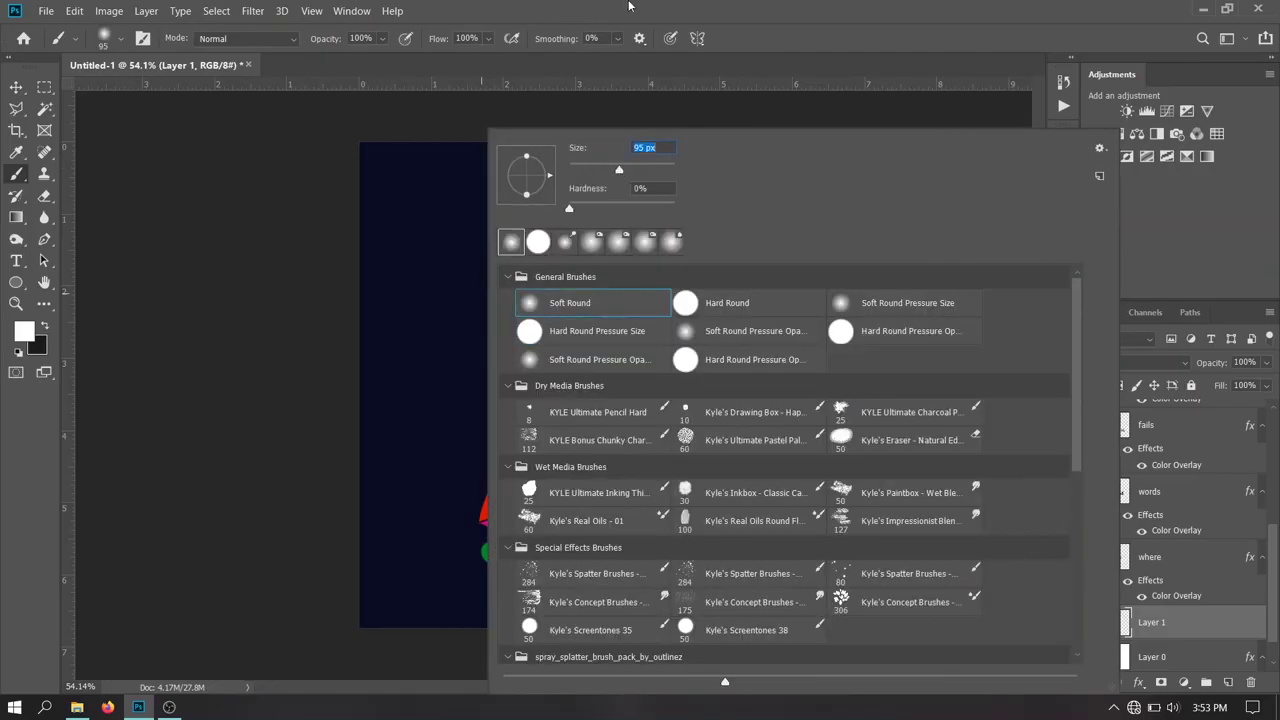
pyautogui.press('Return')
pyautogui.press(']')
pyautogui.press(']')
pyautogui.press(']')
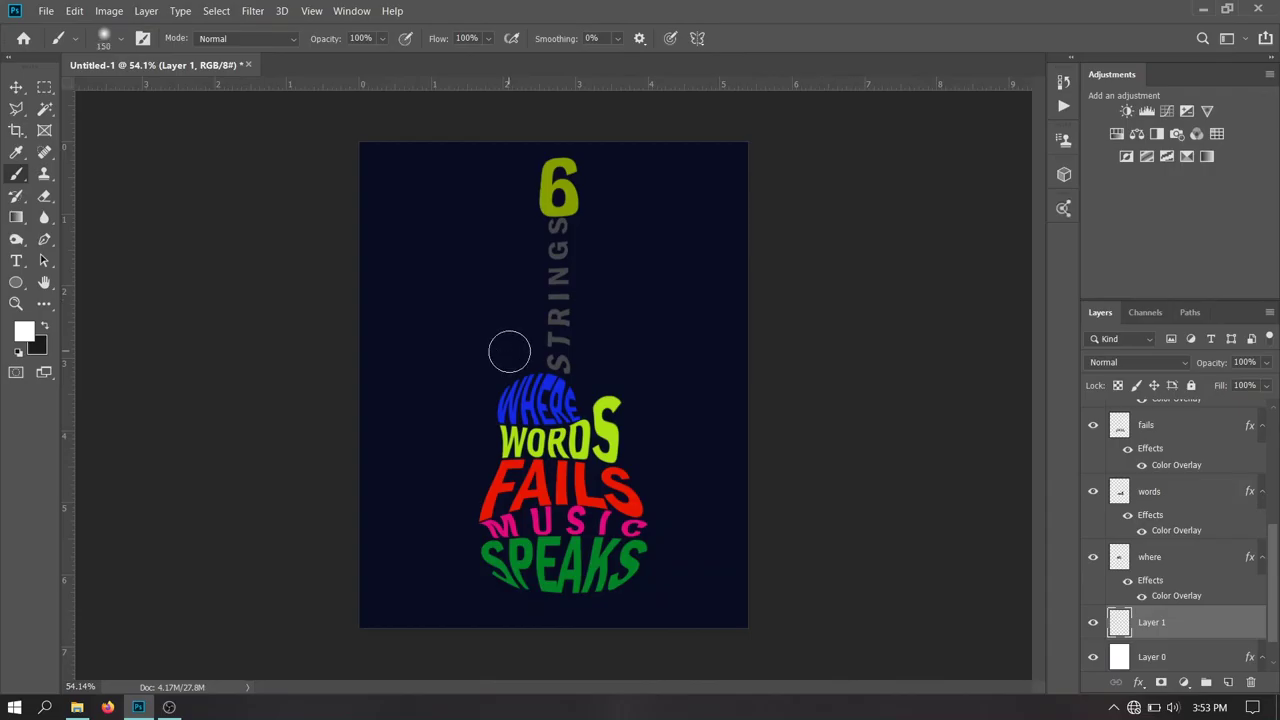
pyautogui.press(']')
pyautogui.press(']')
pyautogui.press(']')
pyautogui.press(']')
pyautogui.press(']')
pyautogui.press(']')
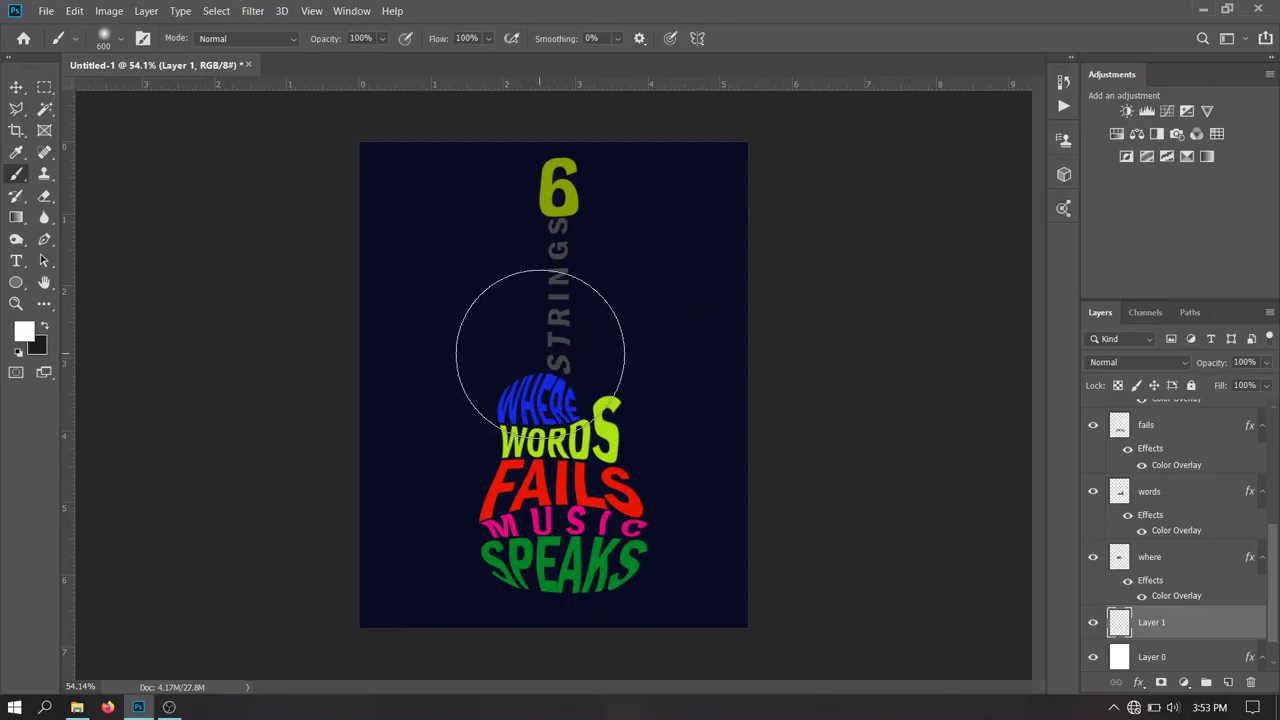
pyautogui.click(545, 354)
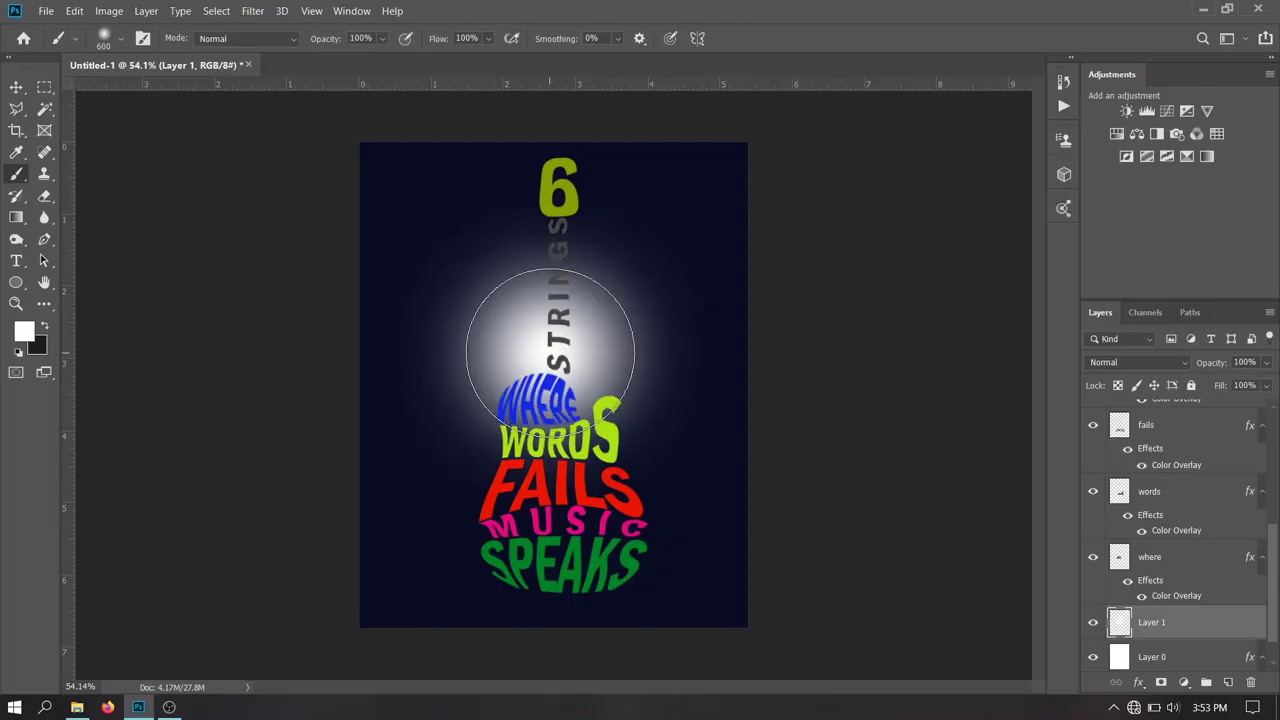
pyautogui.click(16, 87)
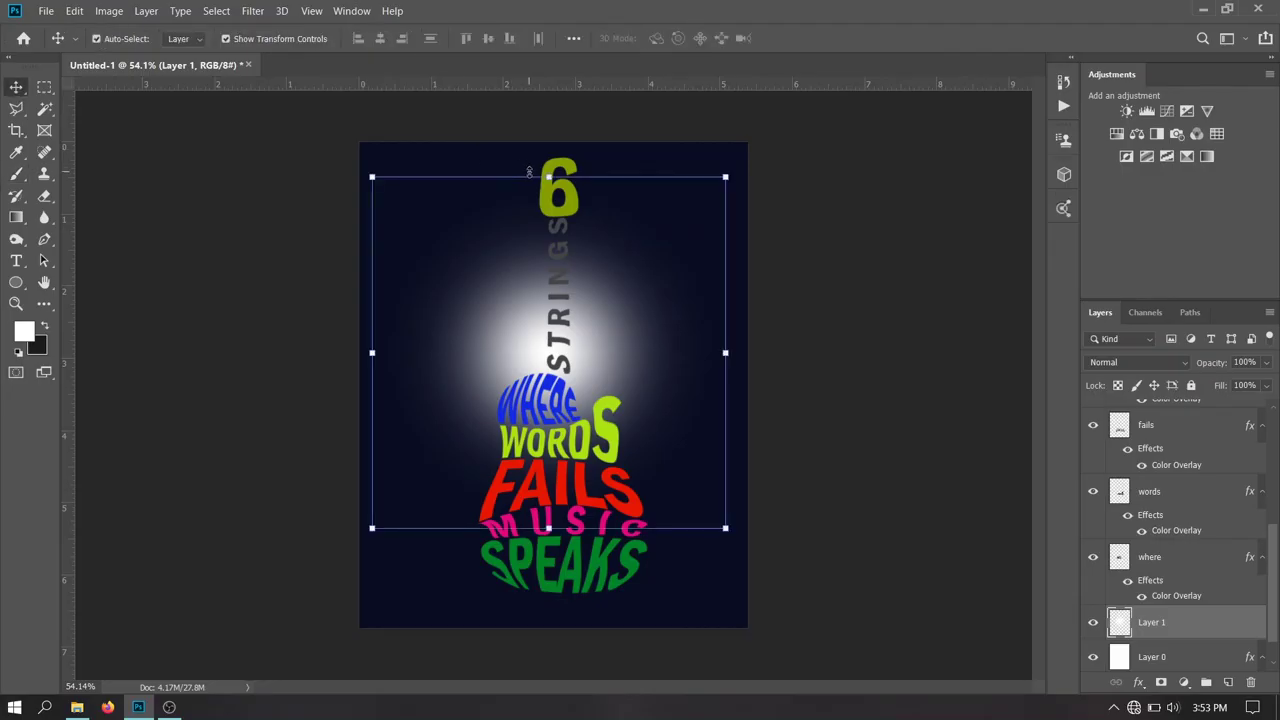
# Squash Layer 1's glow into a flat band under SPEAKS and set its opacity to 55%
pyautogui.moveTo(548, 177)
pyautogui.mouseDown()
pyautogui.moveTo(560, 440)
pyautogui.moveTo(549, 459)
pyautogui.mouseUp()
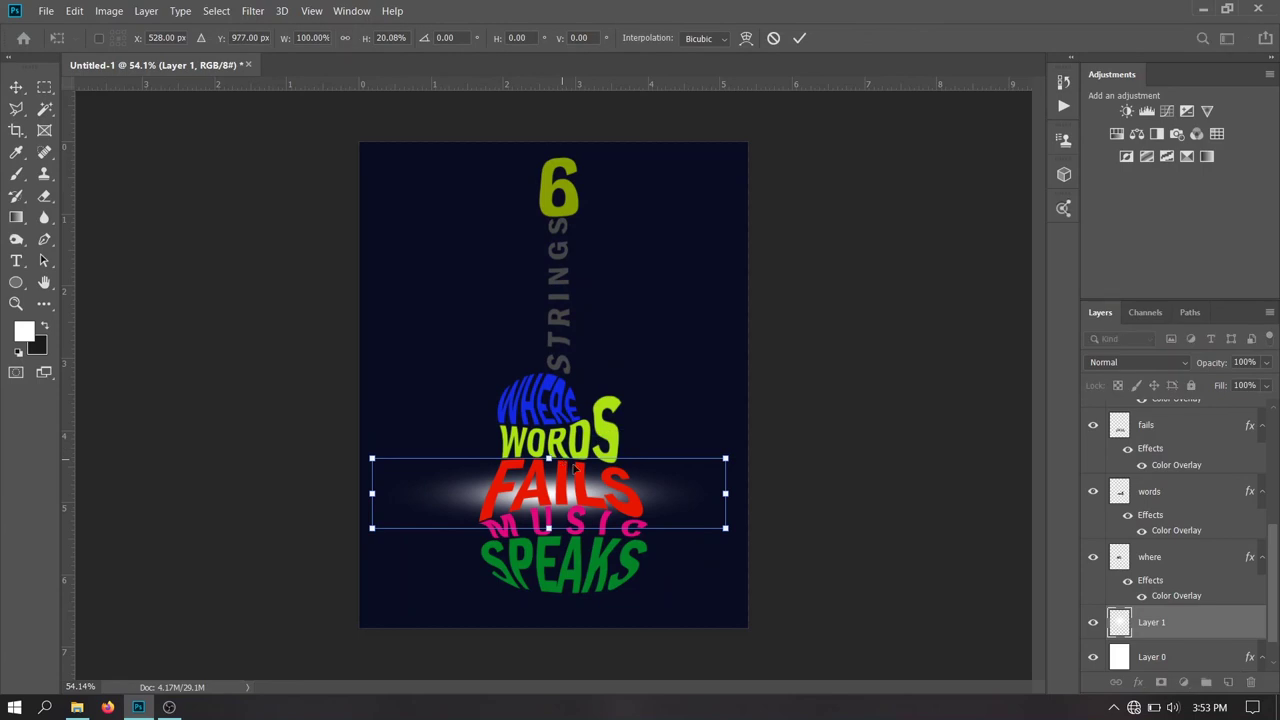
pyautogui.moveTo(660, 500)
pyautogui.mouseDown()
pyautogui.moveTo(680, 614)
pyautogui.moveTo(637, 592)
pyautogui.mouseUp()
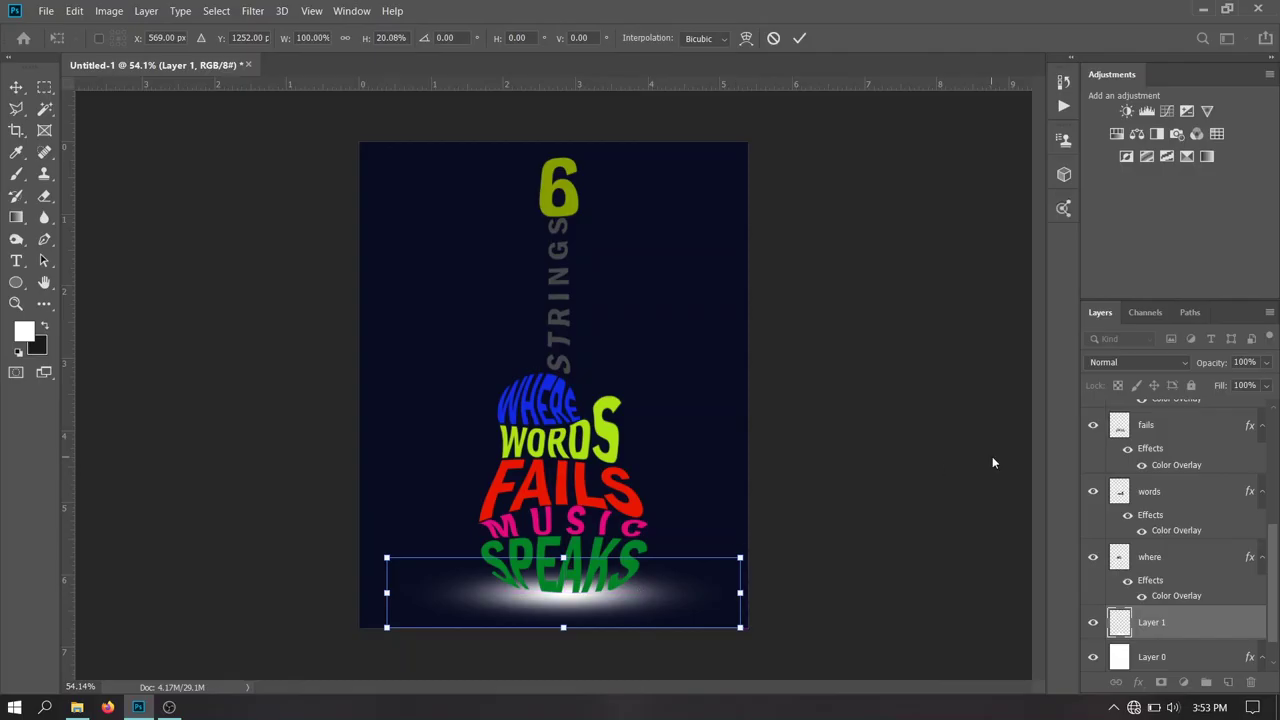
pyautogui.press('Return')
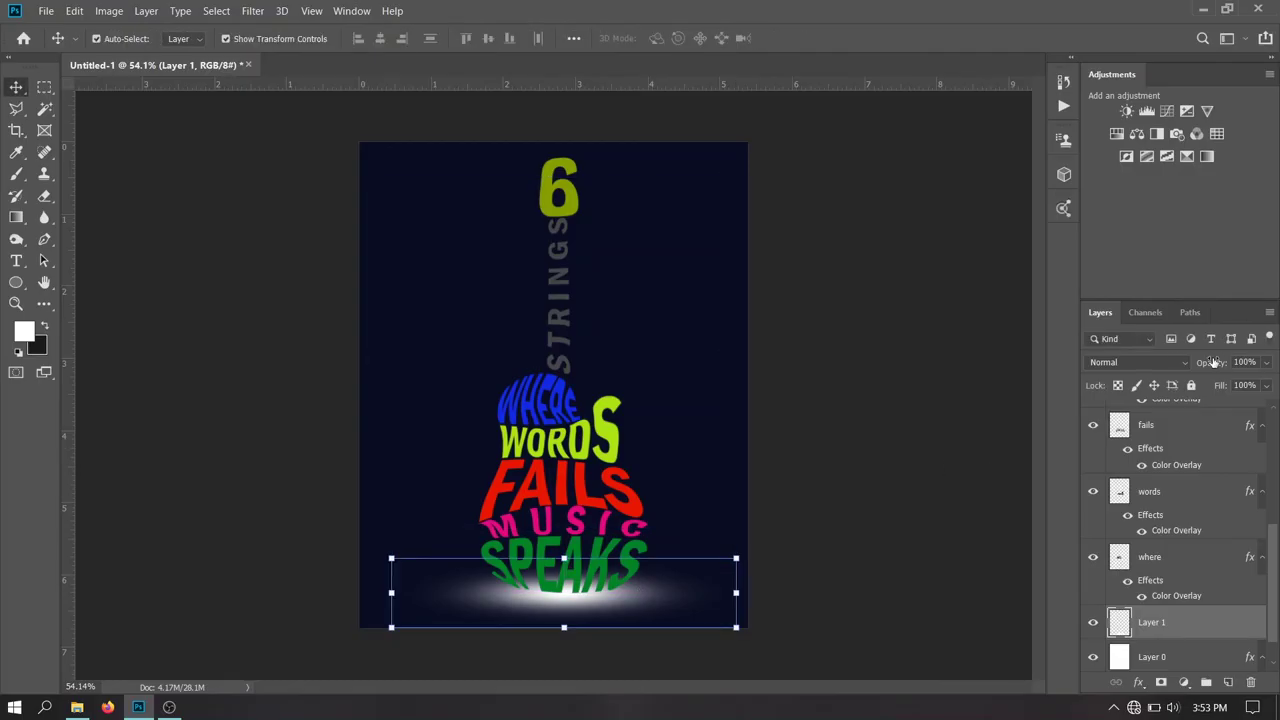
pyautogui.moveTo(1213, 364); pyautogui.dragTo(1175, 372)
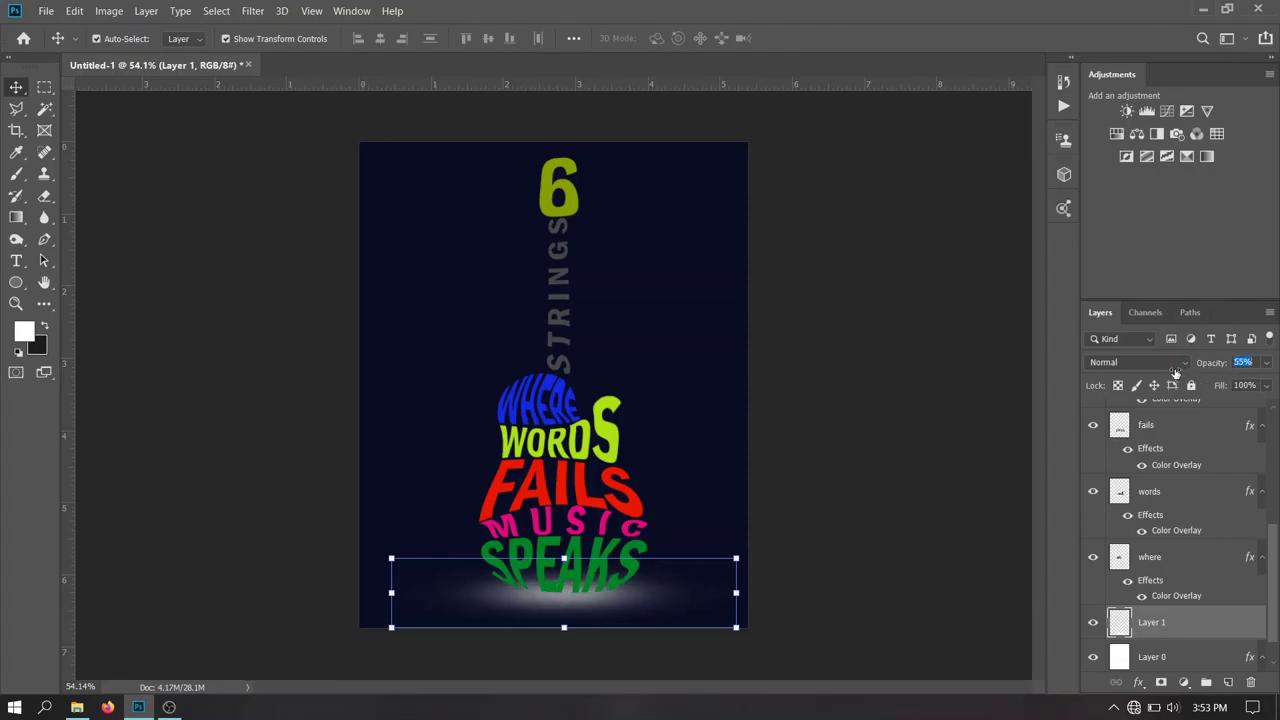
pyautogui.click(955, 368)
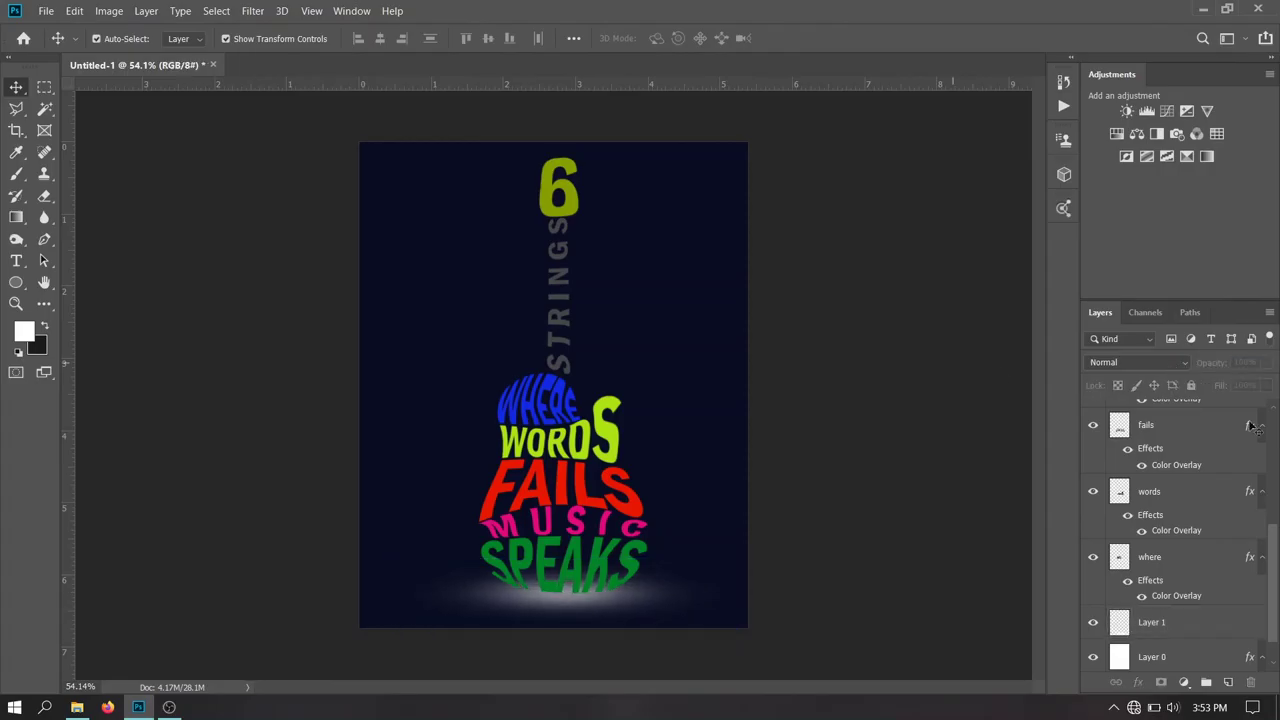
# Scale the lettering layers from 6 through where down to 87.46%, keeping the bottom fixed
pyautogui.click(1177, 563)
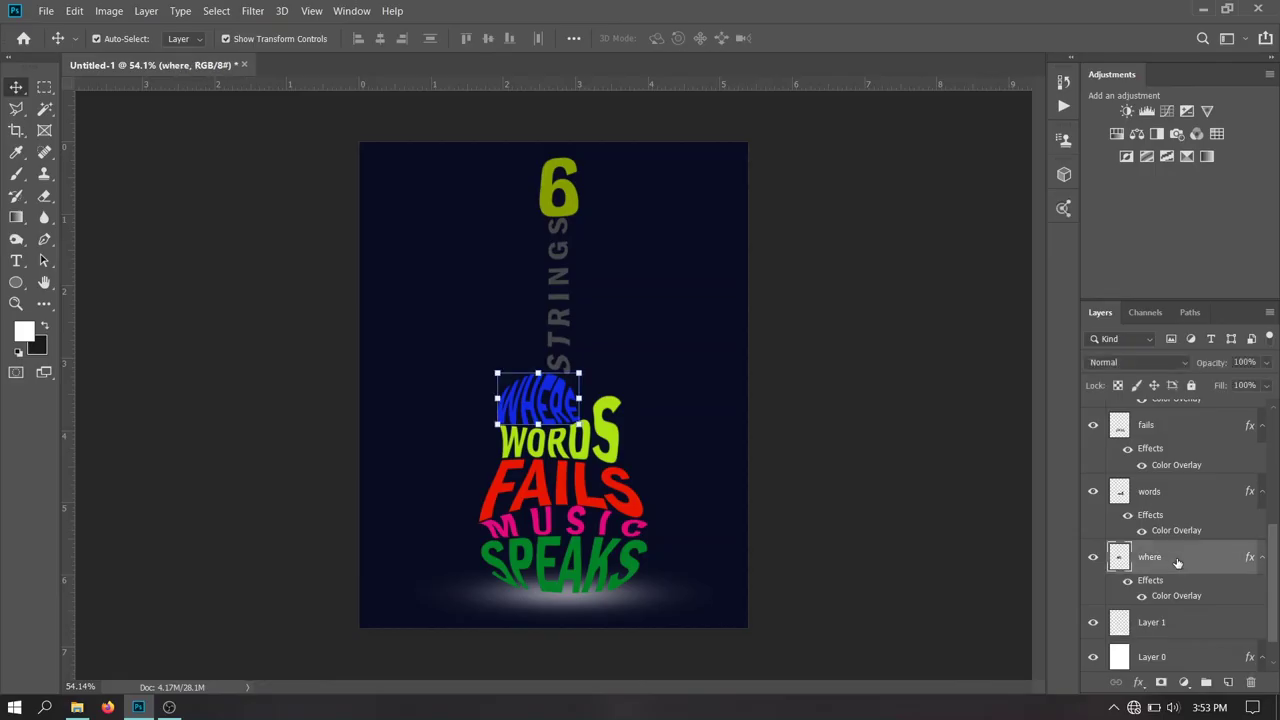
pyautogui.scroll(5, 1177, 563)
pyautogui.keyDown('shift'); pyautogui.click(1207, 425); pyautogui.keyUp('shift')
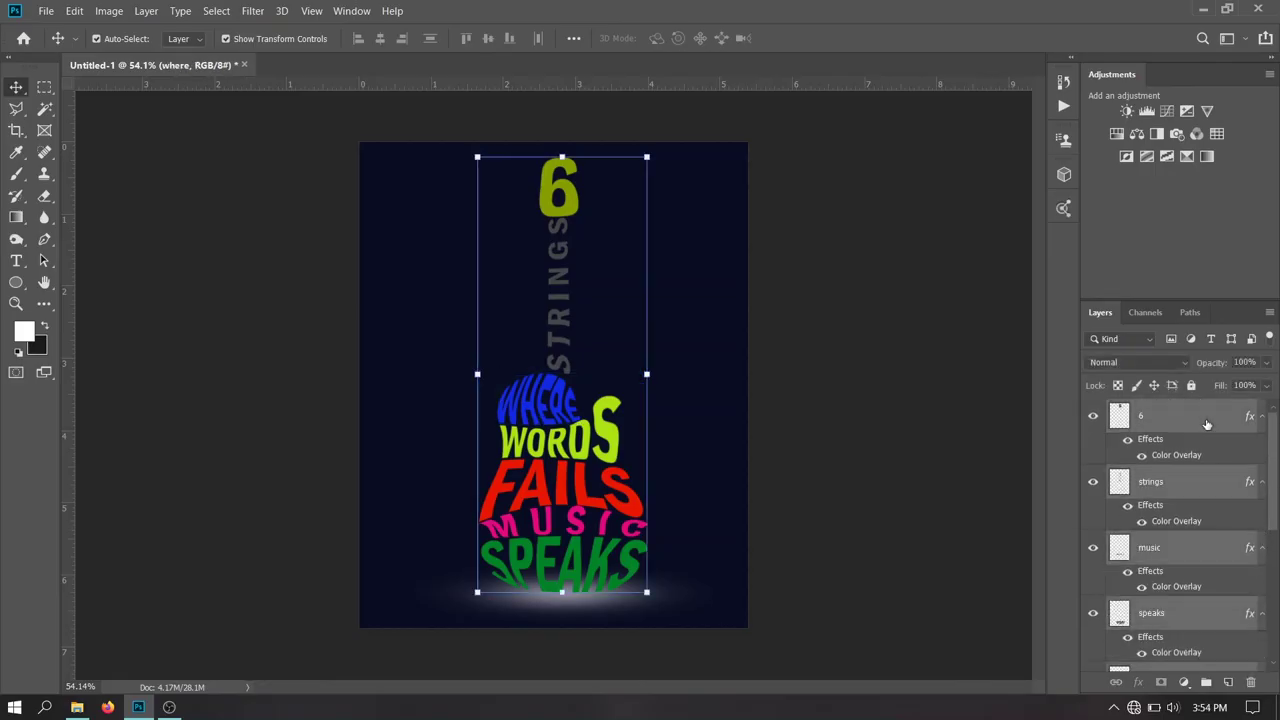
pyautogui.moveTo(563, 157); pyautogui.dragTo(561, 227)
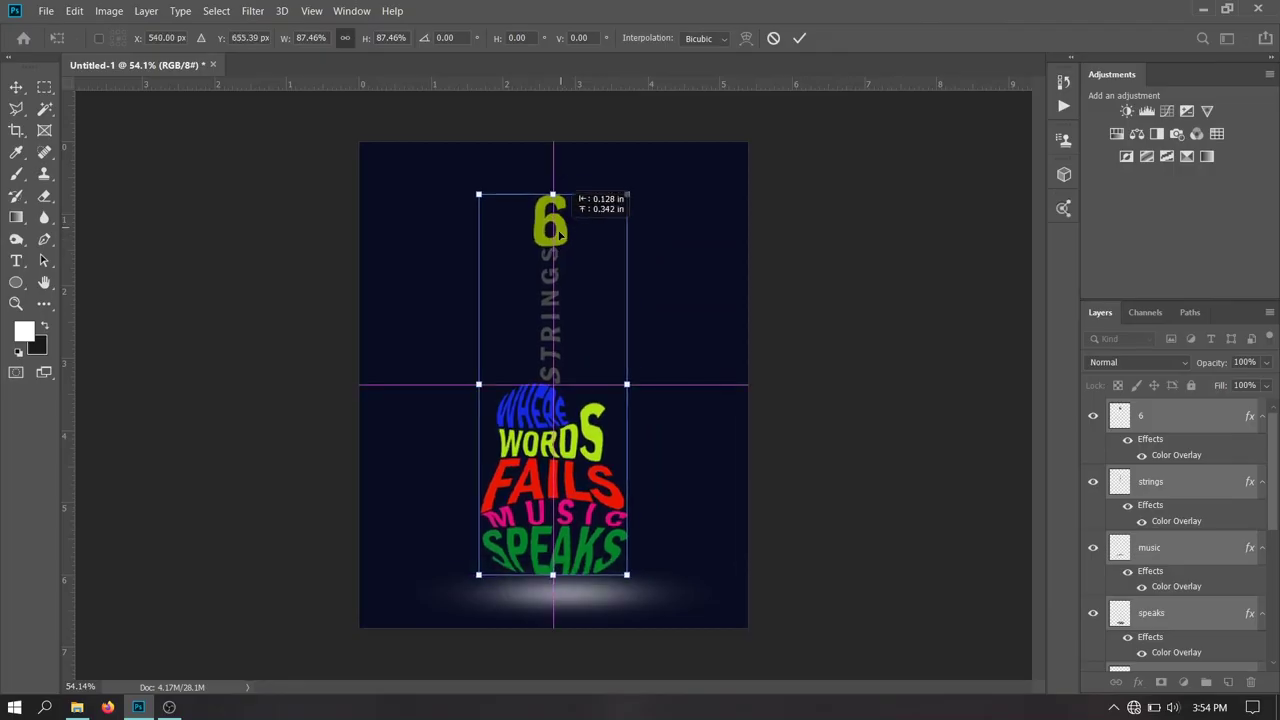
pyautogui.press('Return')
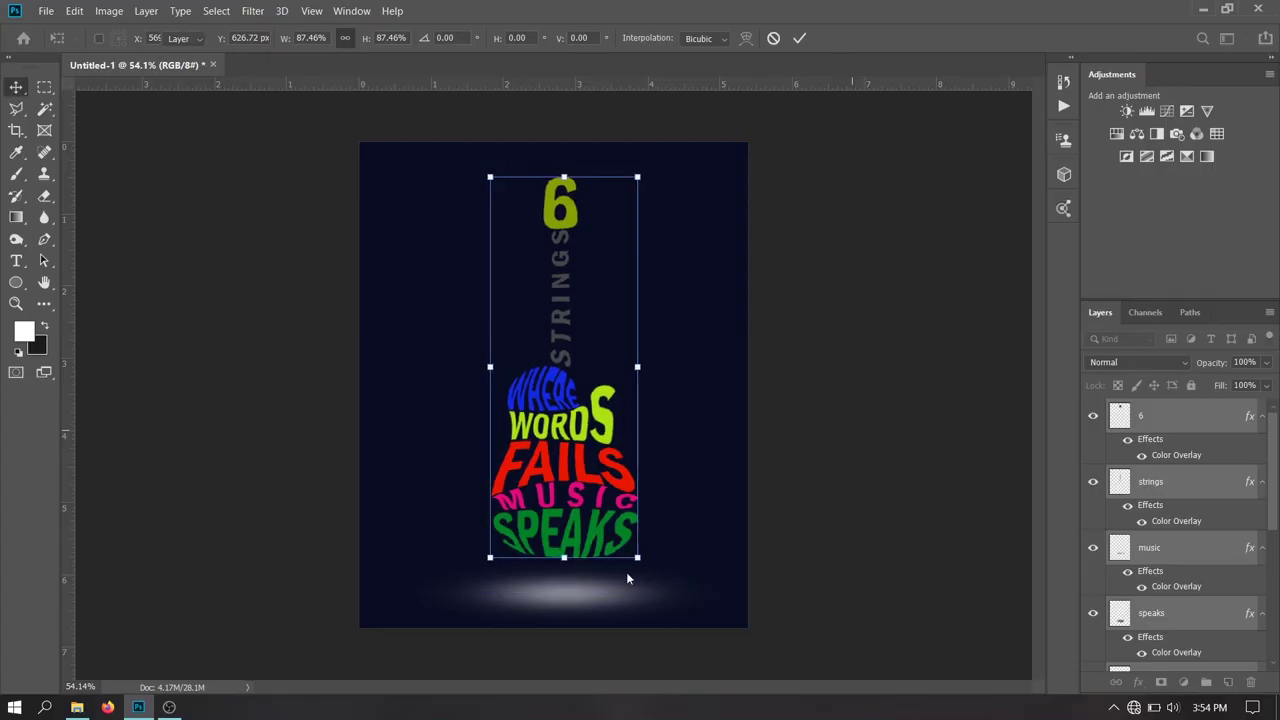
# Shrink the Layer 1 shadow to about 64% and lower its opacity to 21%
pyautogui.click(582, 597)
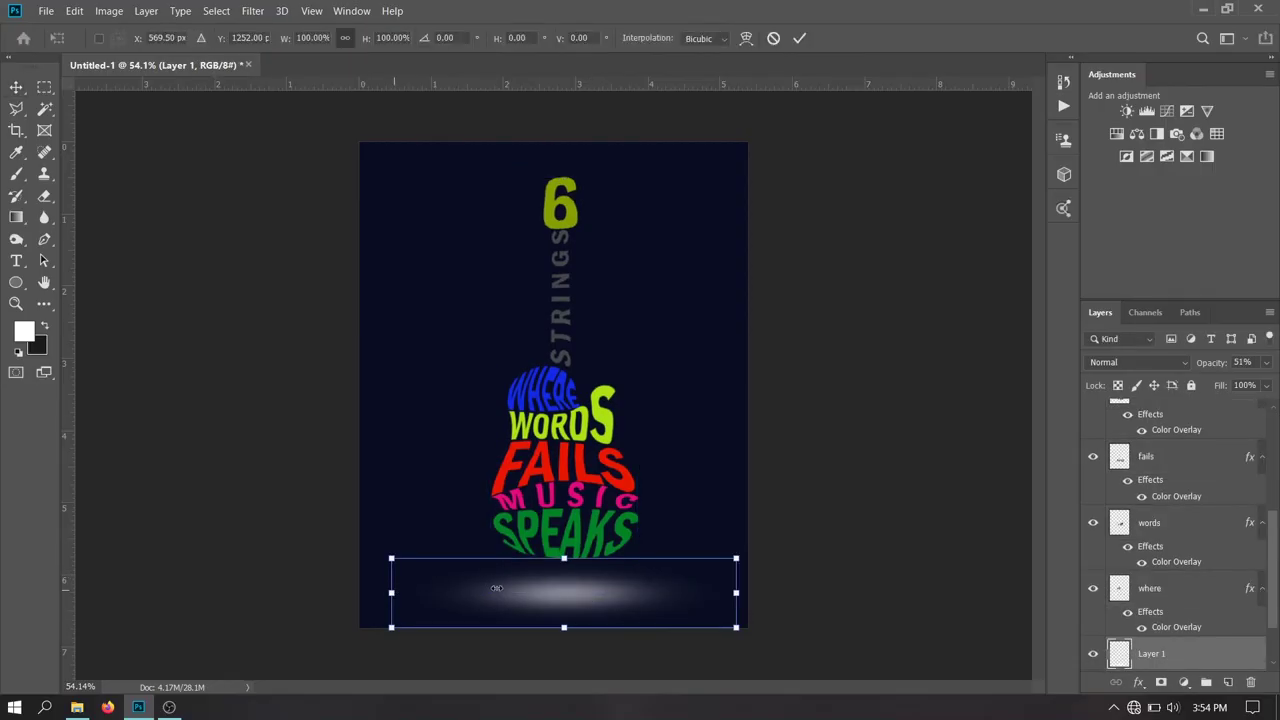
pyautogui.moveTo(391, 592); pyautogui.dragTo(516, 592)
pyautogui.moveTo(625, 580)
pyautogui.mouseDown()
pyautogui.moveTo(618, 599)
pyautogui.moveTo(561, 591)
pyautogui.mouseUp()
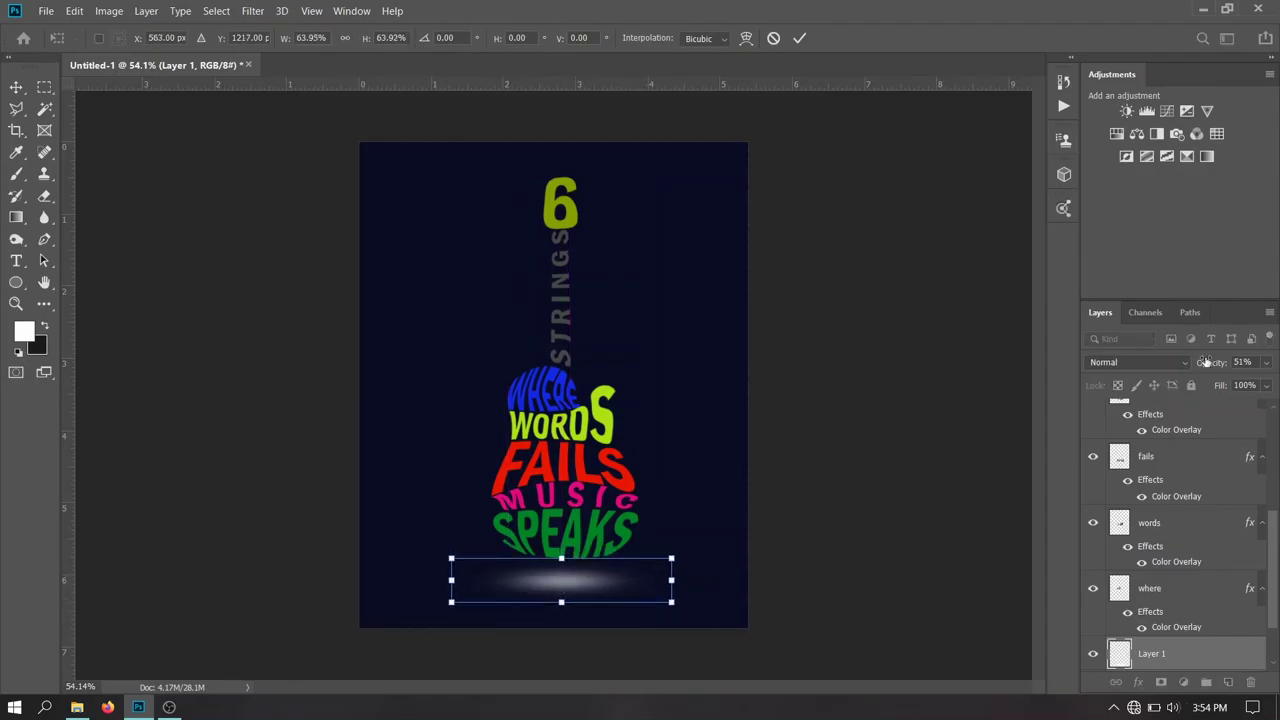
pyautogui.moveTo(1210, 363); pyautogui.dragTo(1189, 363)
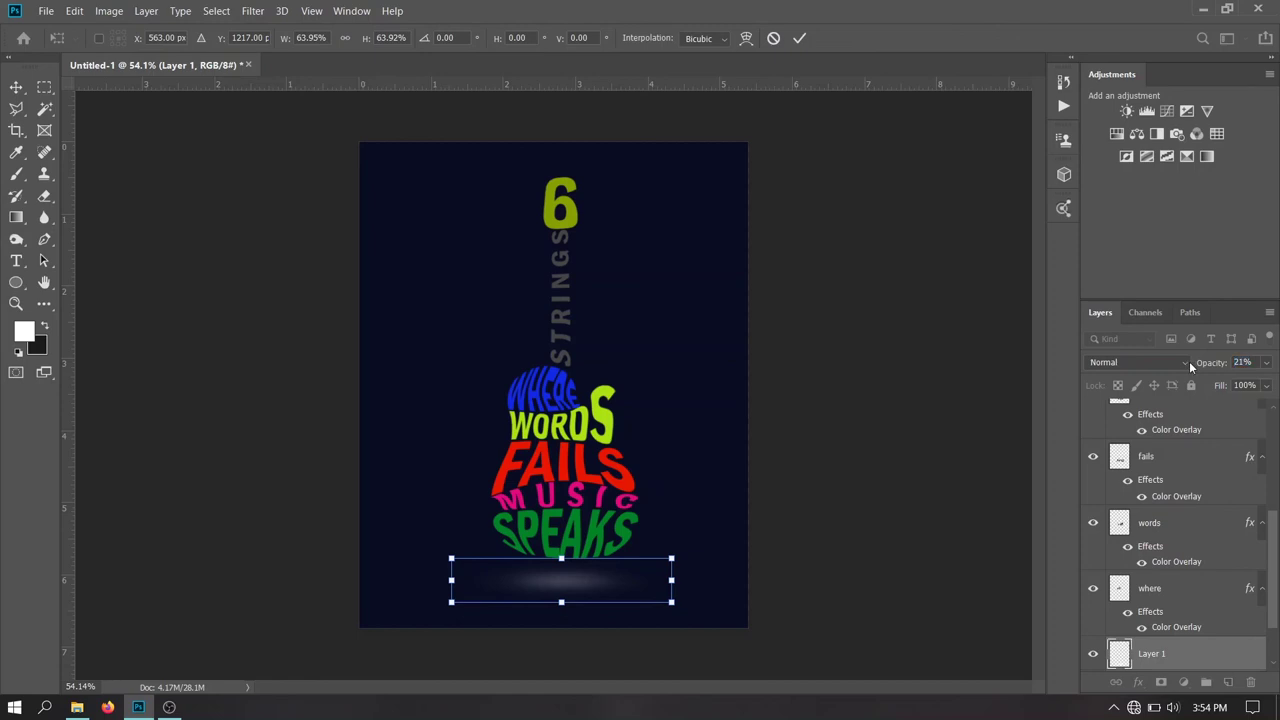
pyautogui.press('Return')
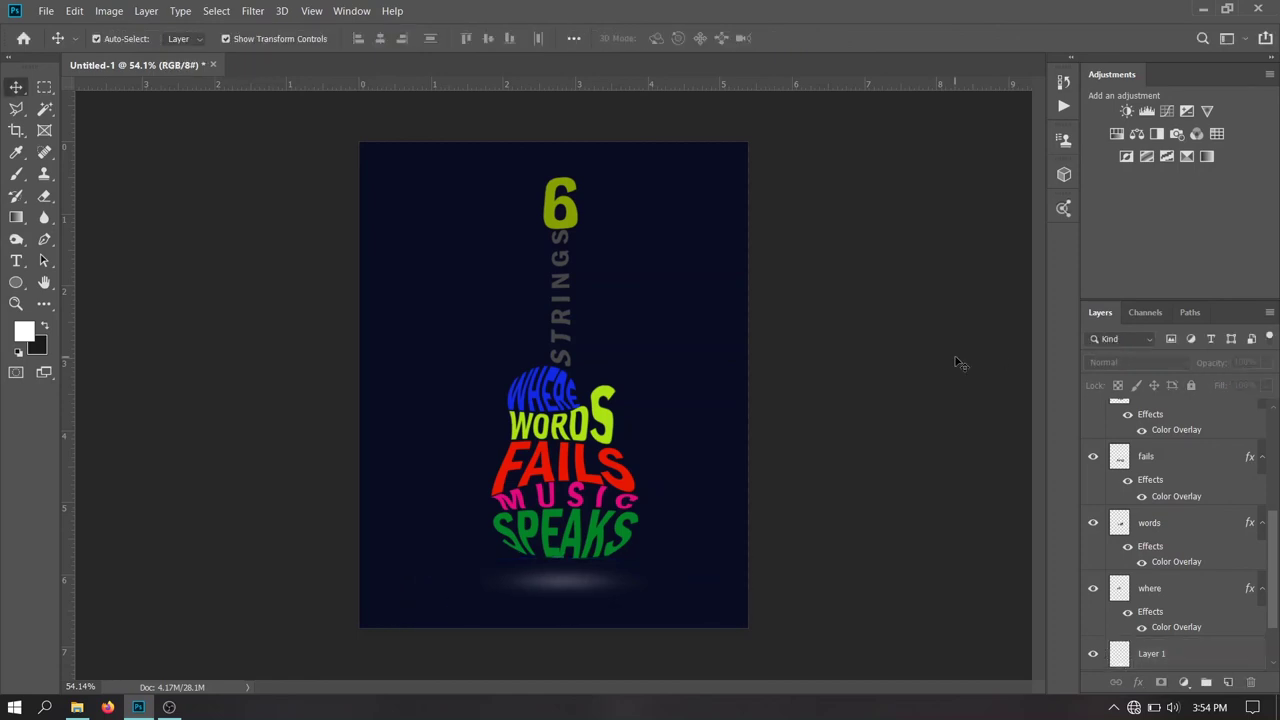